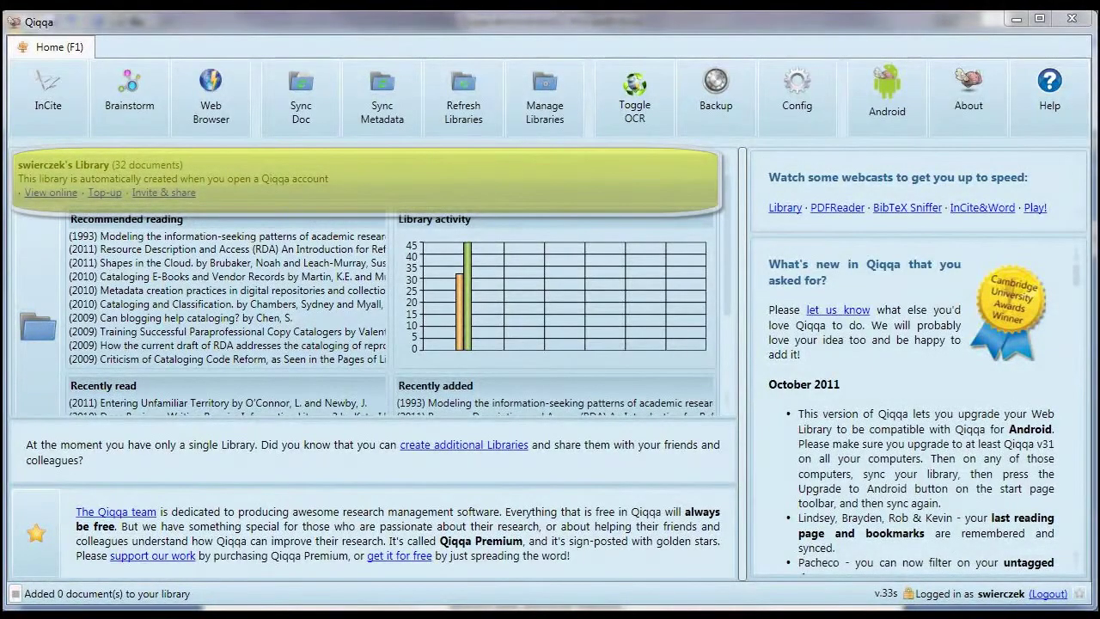
Step: Open the account's library from the Home tab and confirm it holds no PDFs yet
left_click(37, 324)
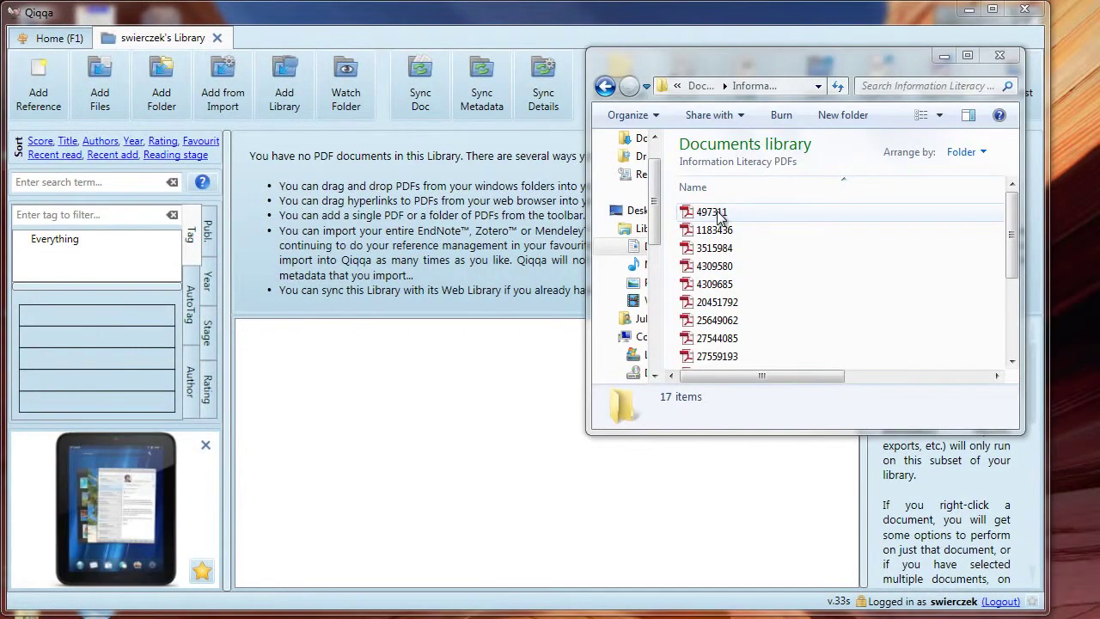
left_click_drag(720, 214, 440, 390)
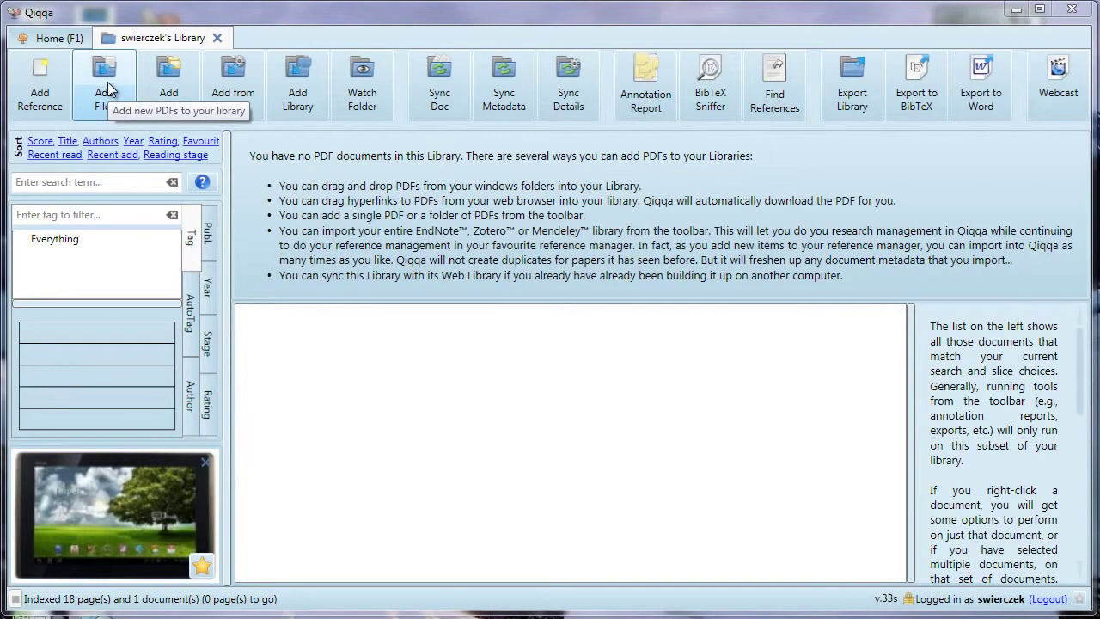
Step: Add PDF 497311 from the Information Literacy PDFs folder to the library
left_click(107, 83)
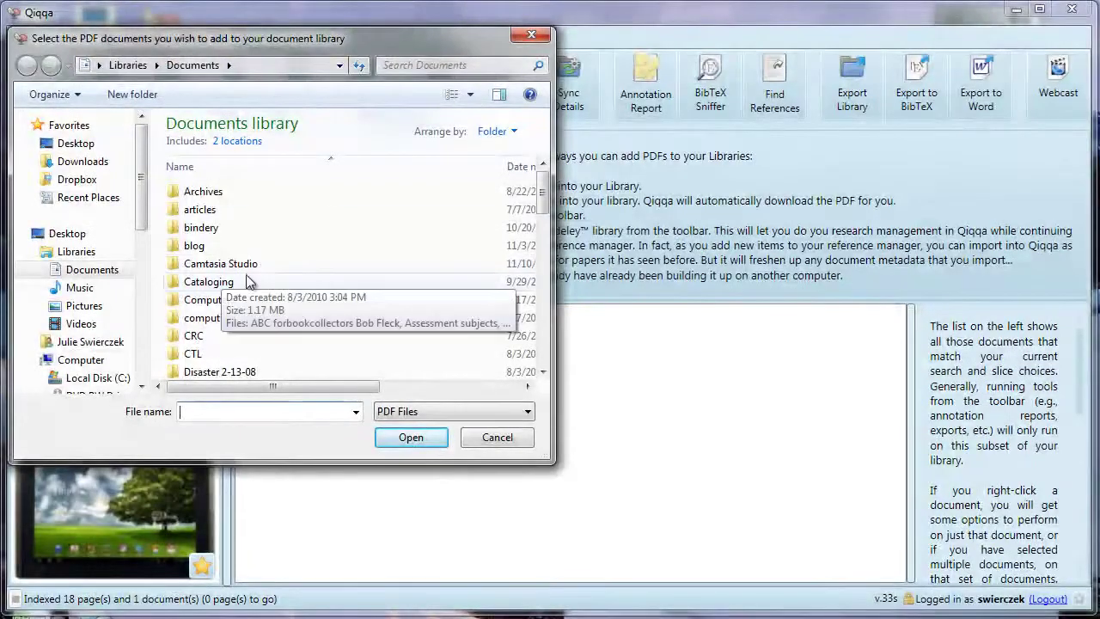
left_click_drag(542, 184, 545, 246)
double_click(320, 255)
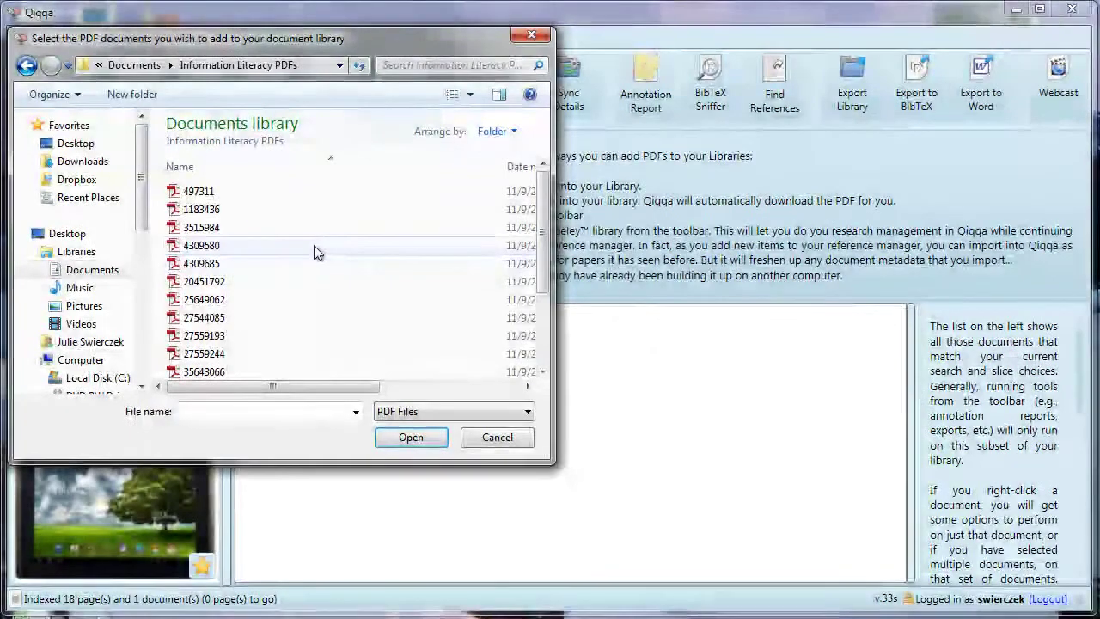
left_click(284, 191)
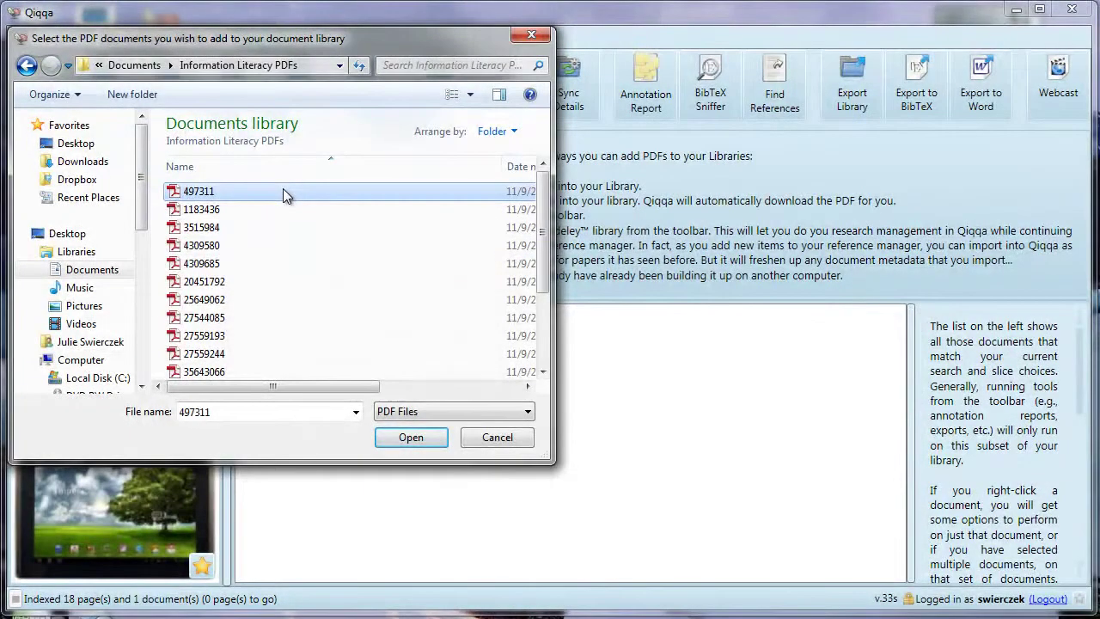
left_click(420, 438)
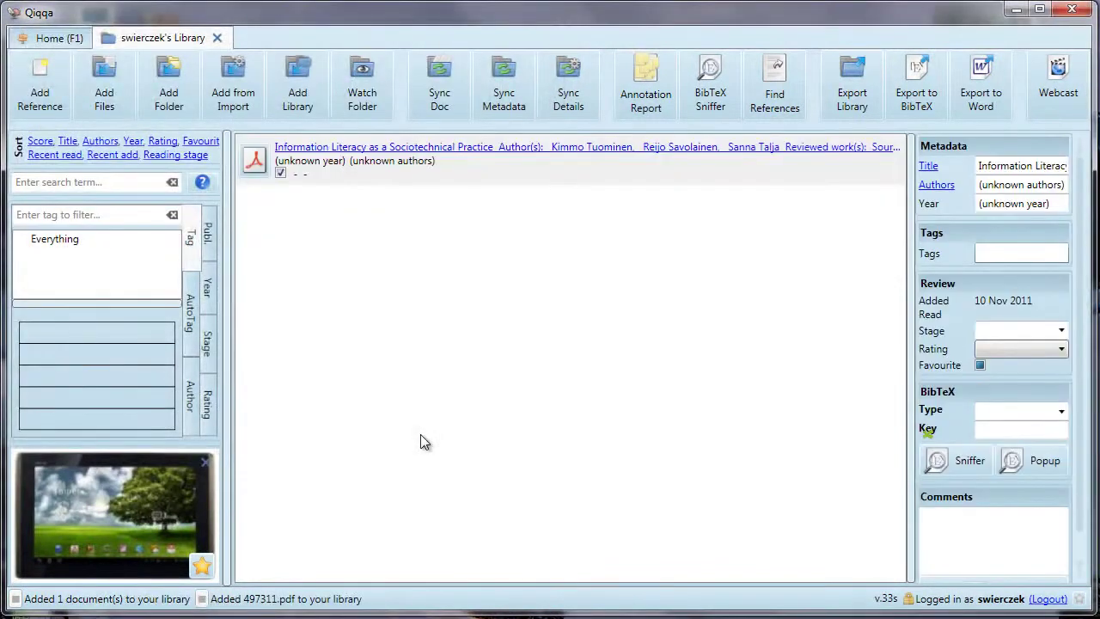
Step: Add PDFs 1183436, 3515984 and 4309580 from the same folder to the library
left_click(107, 101)
scroll(263, 295, "down", 4)
scroll(263, 297, "down", 1)
double_click(267, 316)
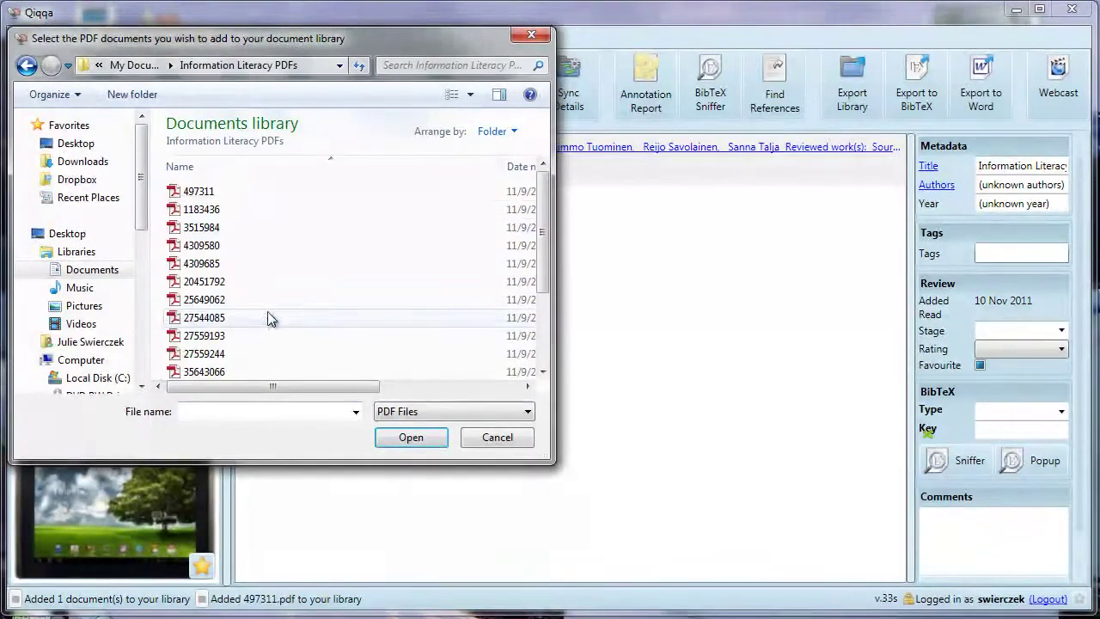
left_click(227, 210, "shift")
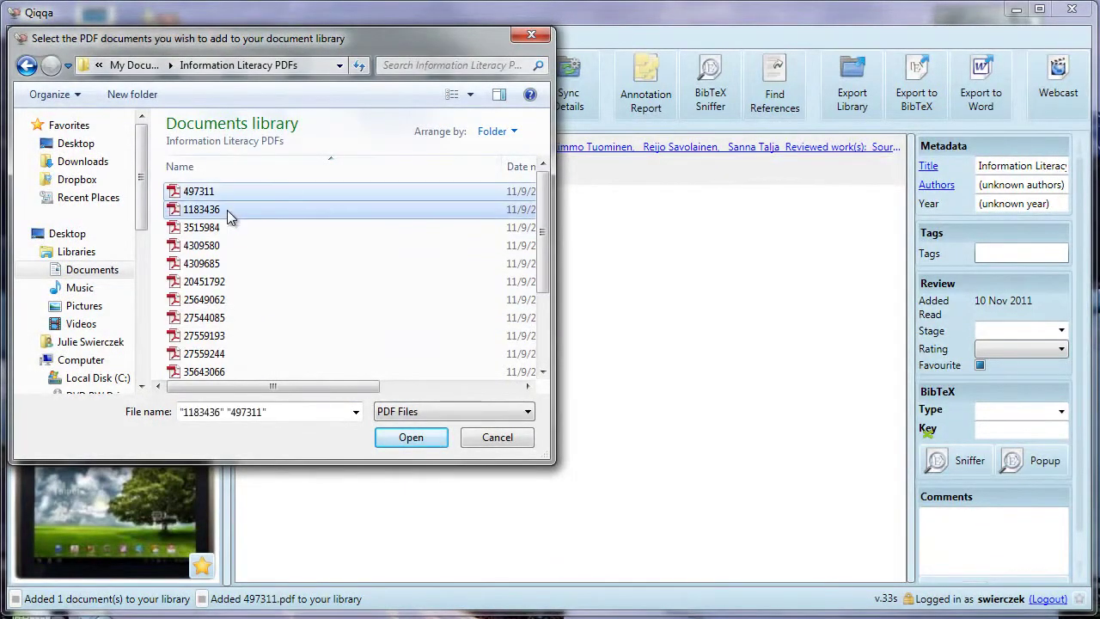
left_click(220, 232, "shift")
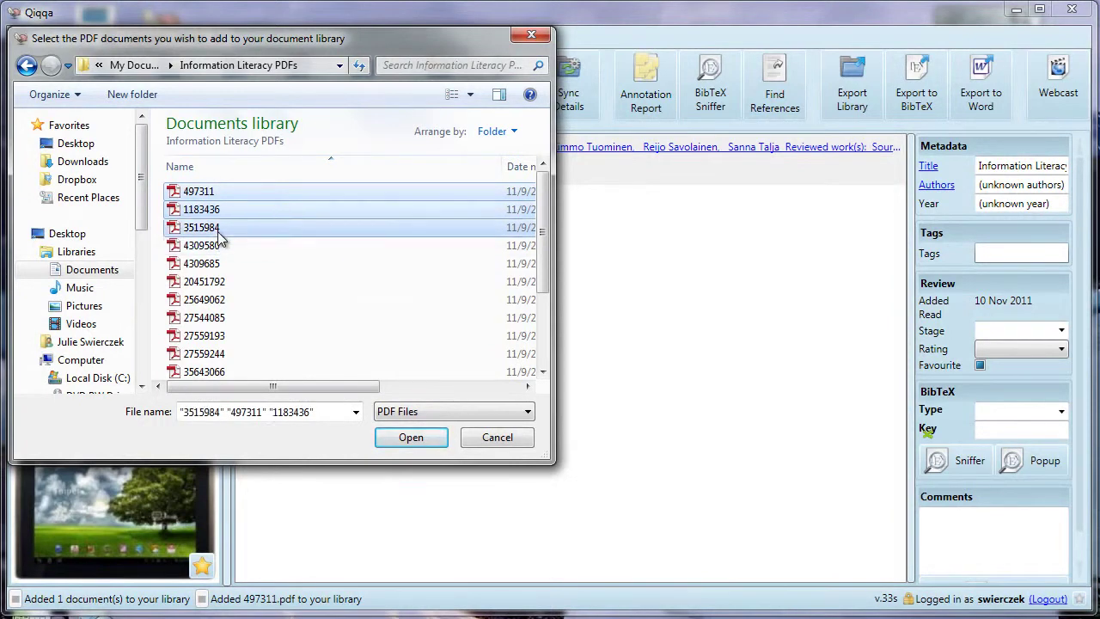
left_click(220, 246, "shift")
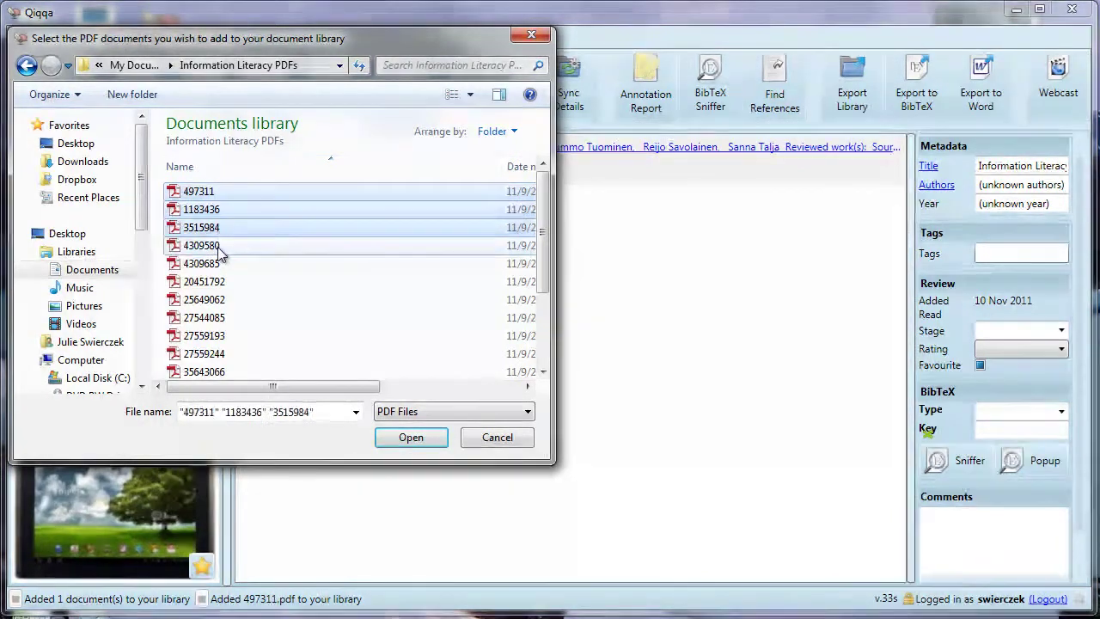
left_click(253, 193, "ctrl")
left_click(412, 439)
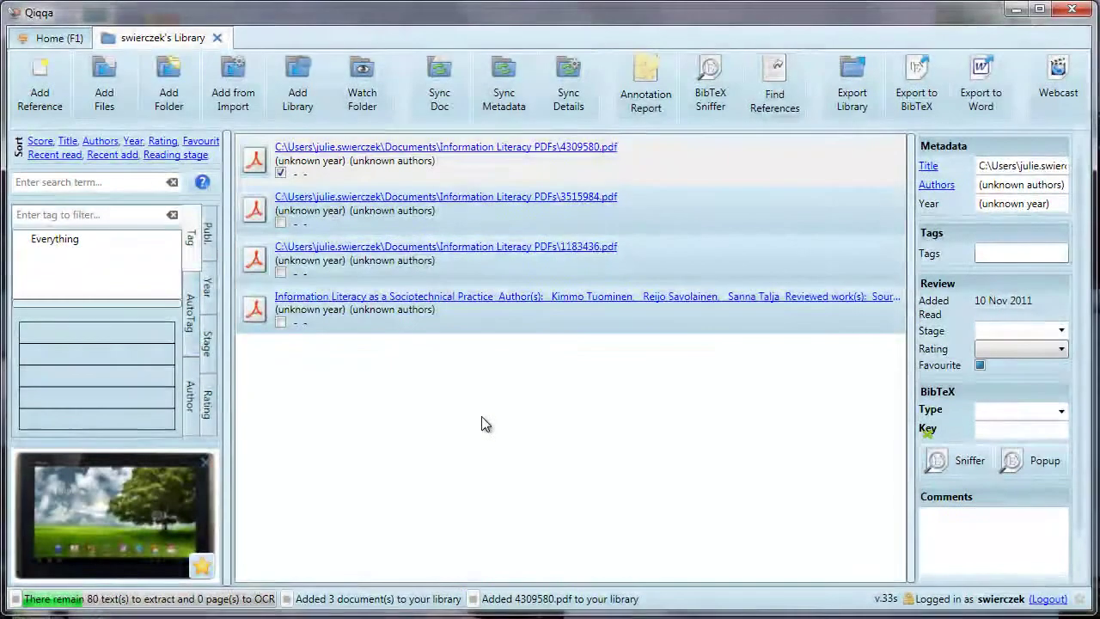
Step: Import every PDF from My Documents\Information Literacy PDFs, subfolders included, using folder names as tags
left_click(171, 105)
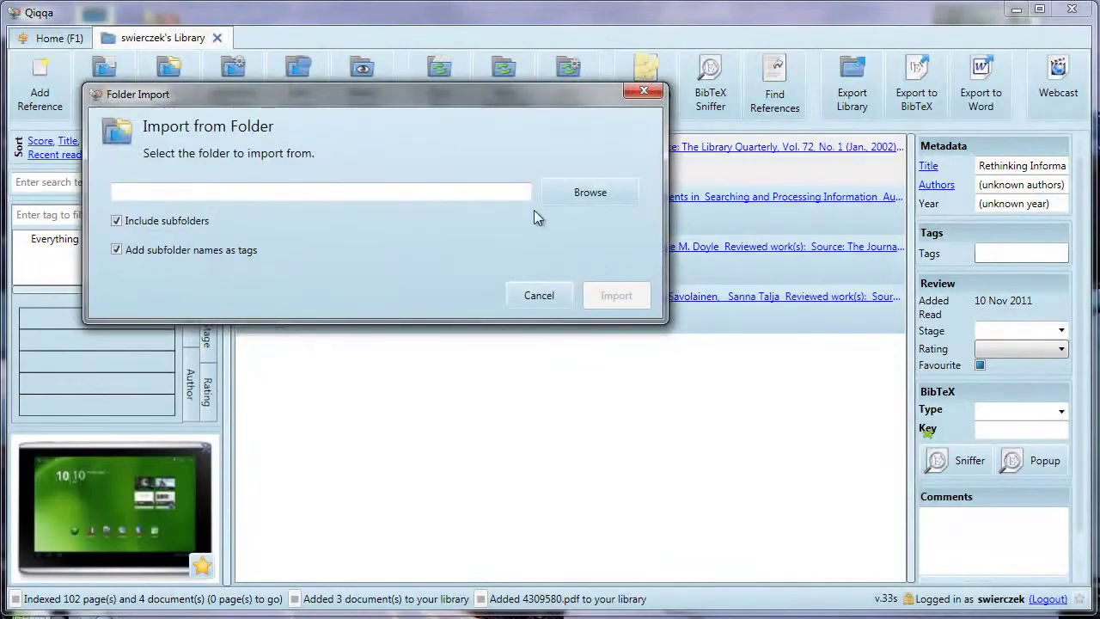
left_click(587, 192)
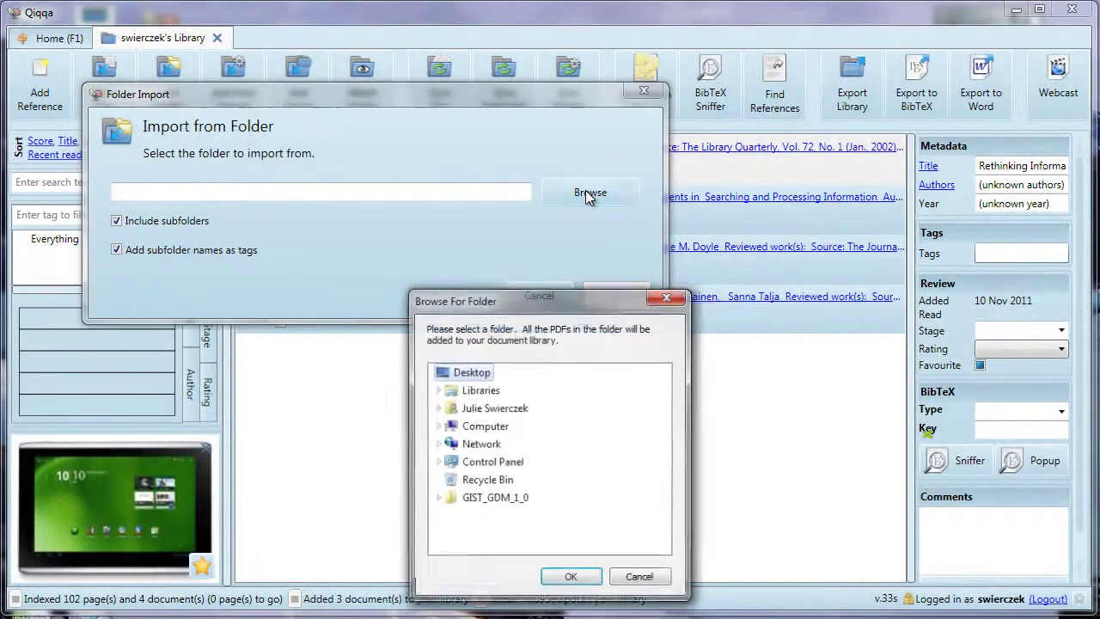
left_click(438, 408)
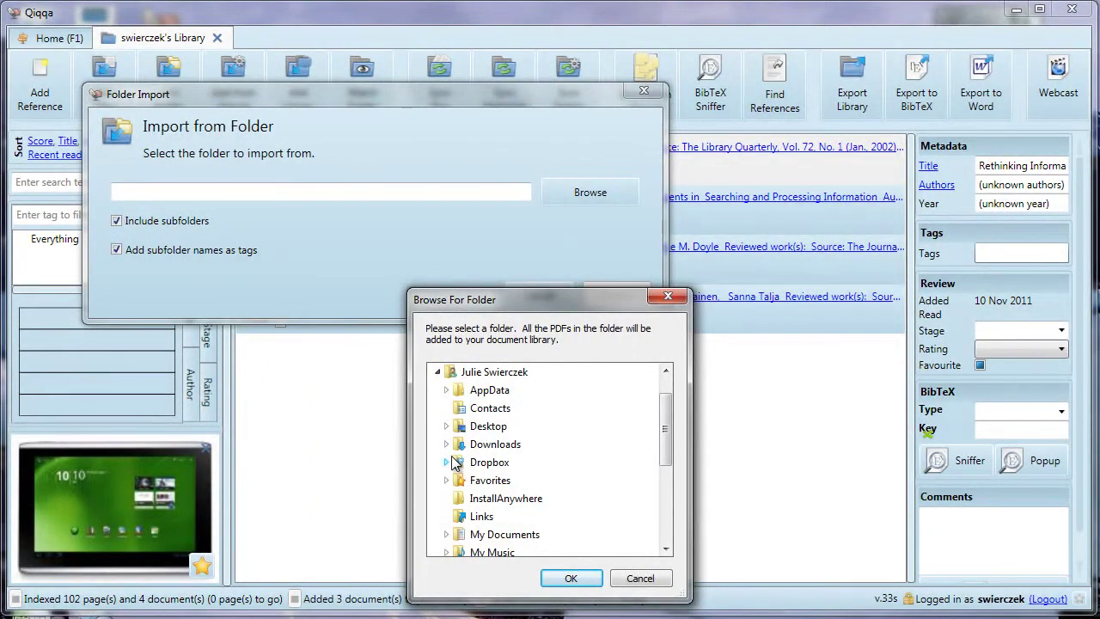
scroll(453, 464, "down", 1)
left_click(446, 483)
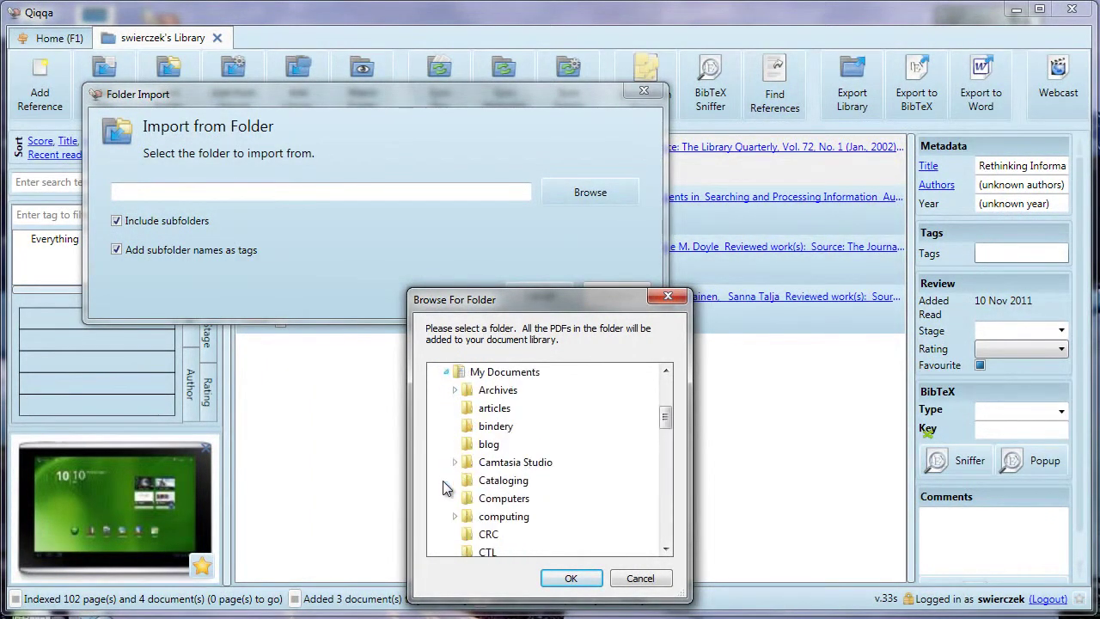
scroll(453, 481, "down", 5)
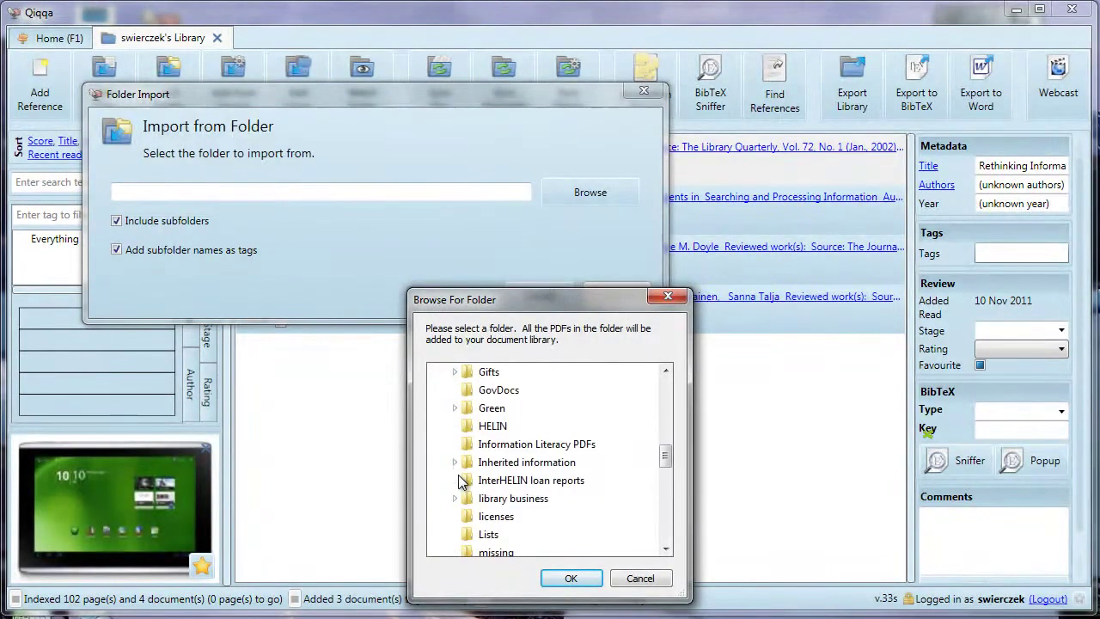
left_click(514, 446)
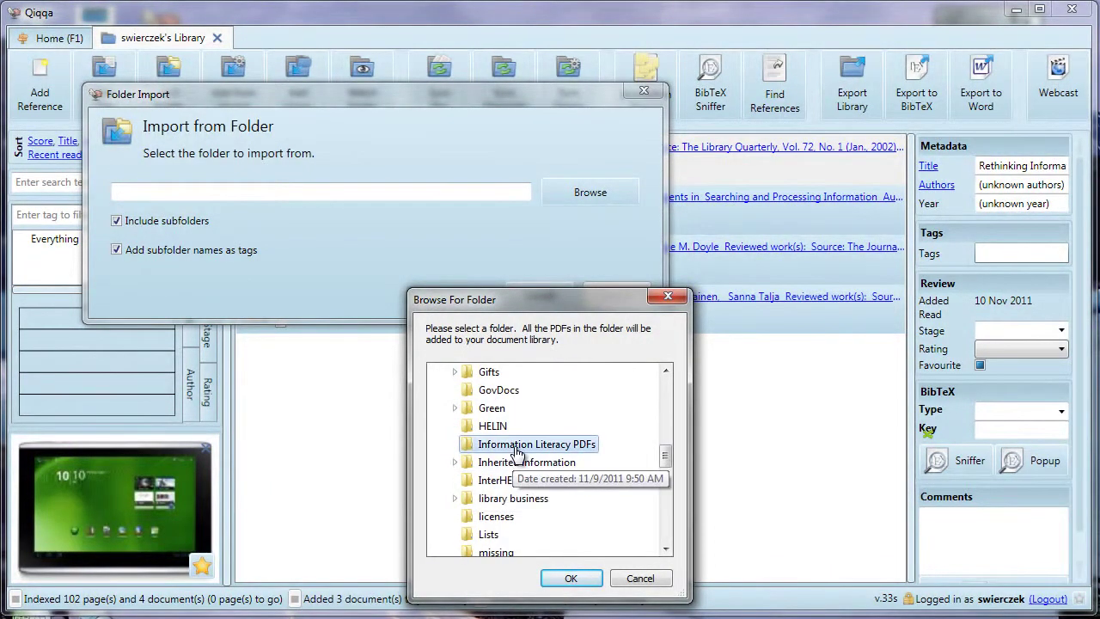
left_click(571, 579)
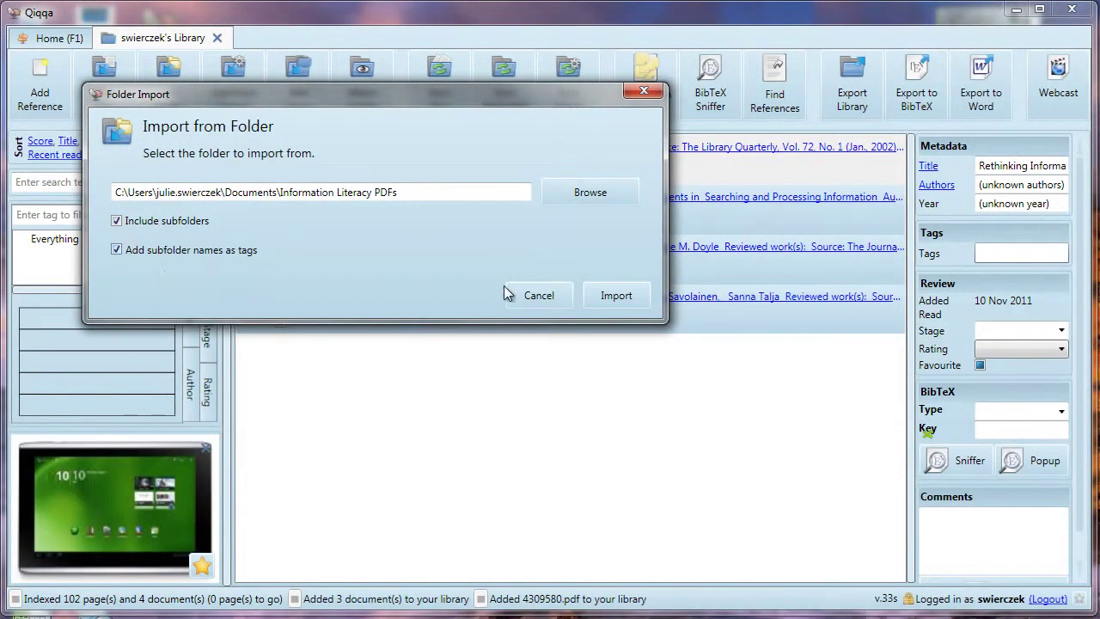
left_click(616, 297)
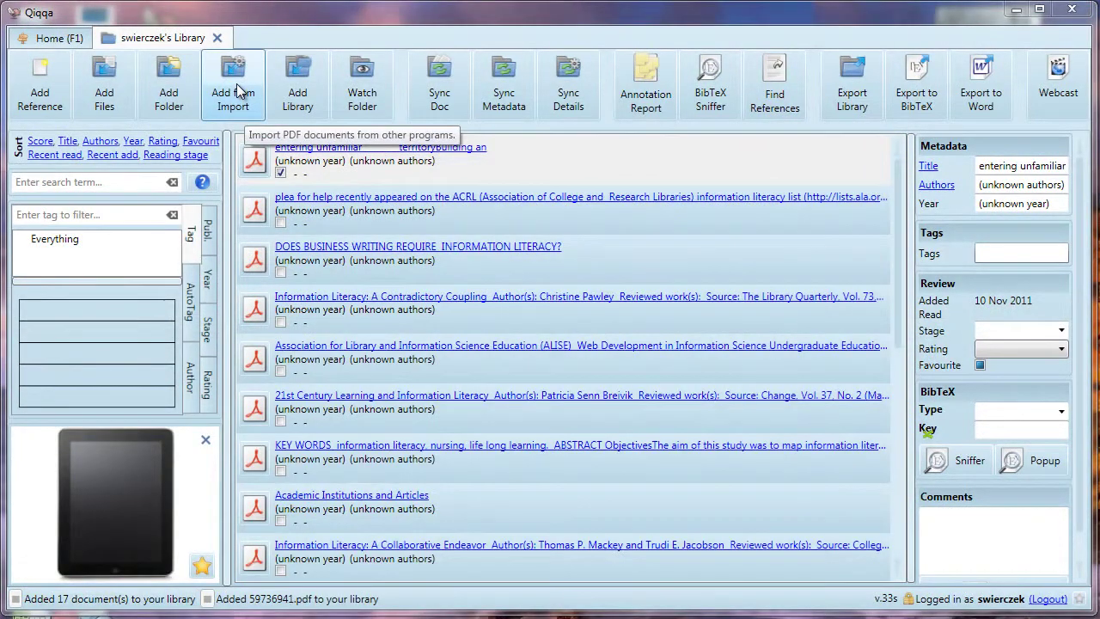
left_click(240, 91)
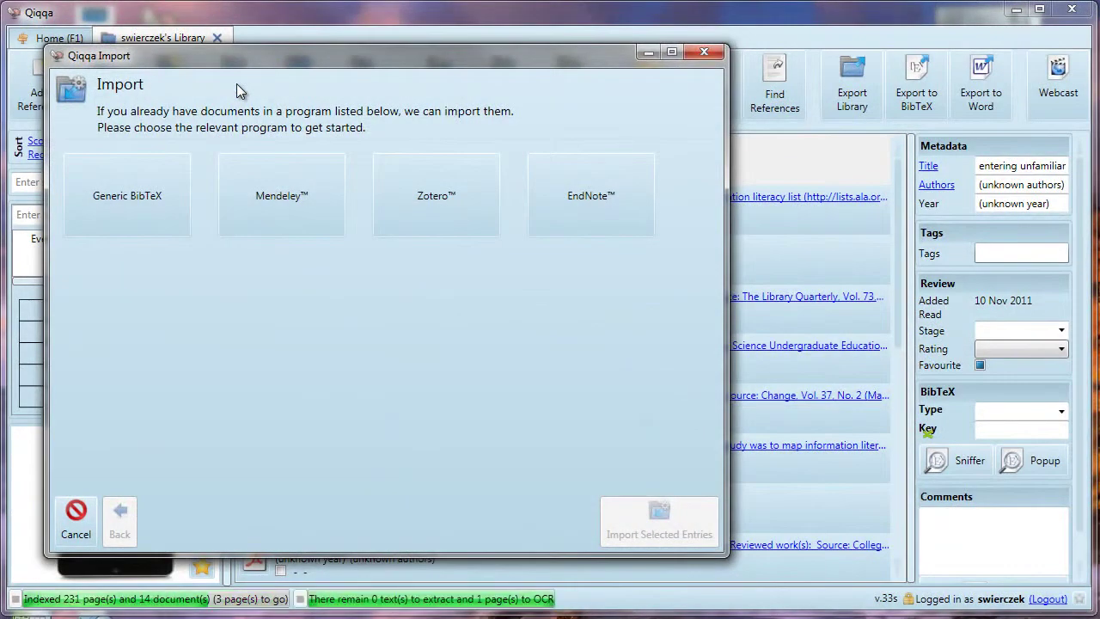
left_click(71, 513)
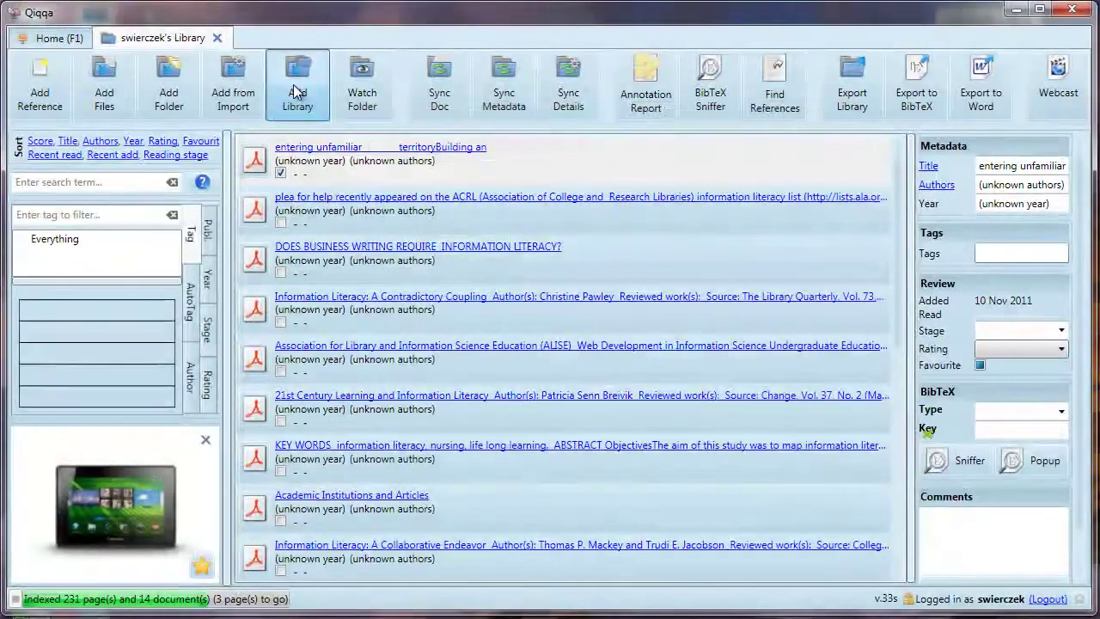
left_click(293, 85)
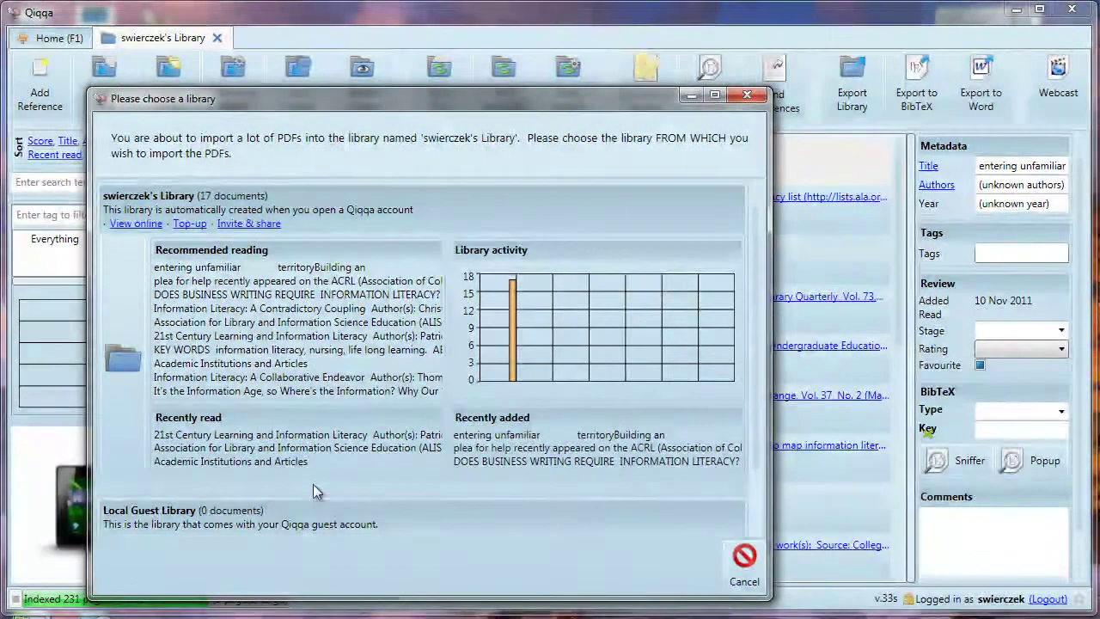
left_click(744, 569)
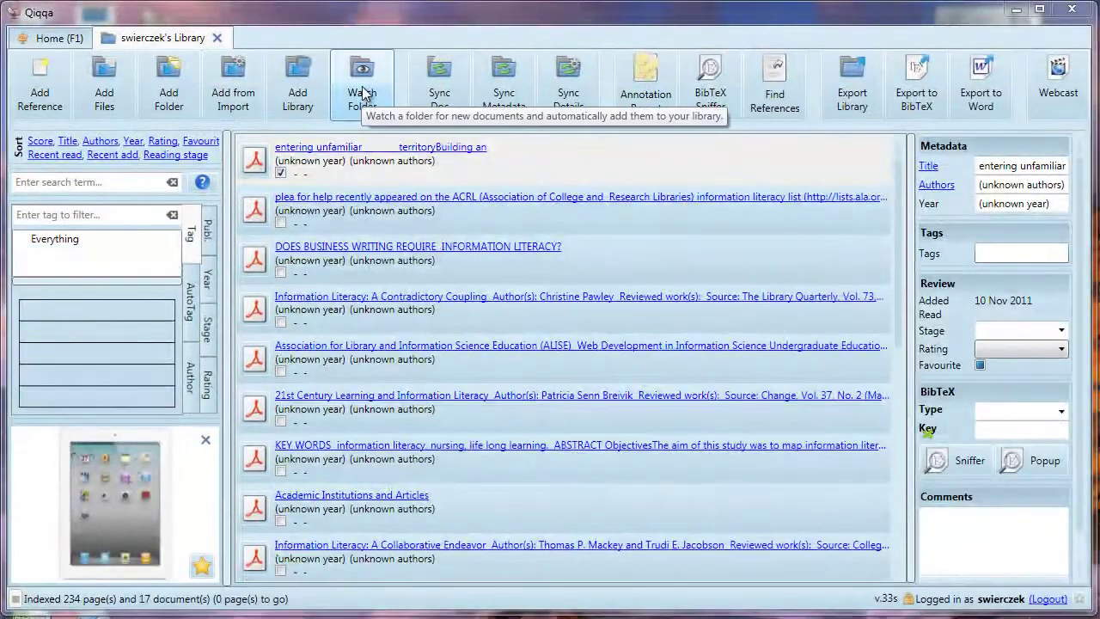
Step: Set My Documents\Information Literacy PDFs as a watched folder for the library
left_click(362, 92)
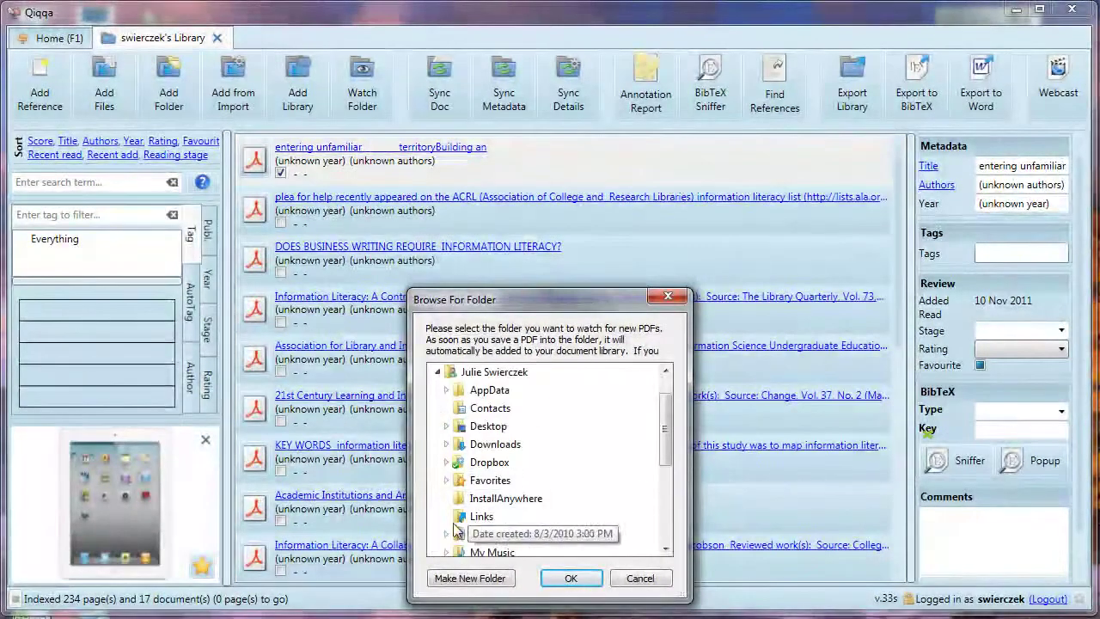
left_click(446, 538)
scroll(578, 477, "down", 5)
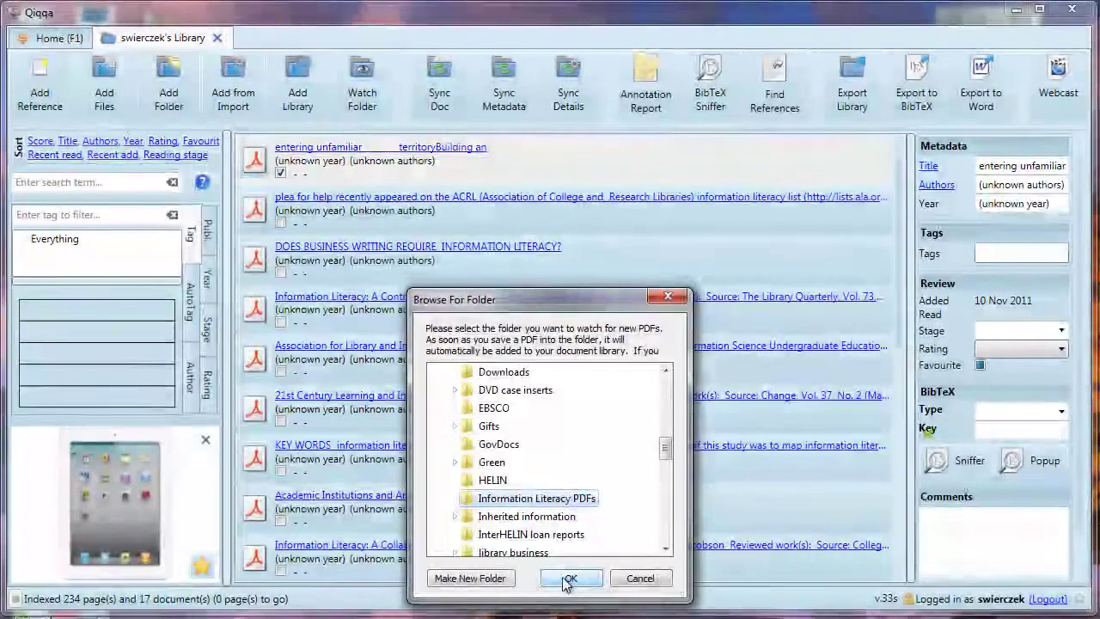
left_click(570, 577)
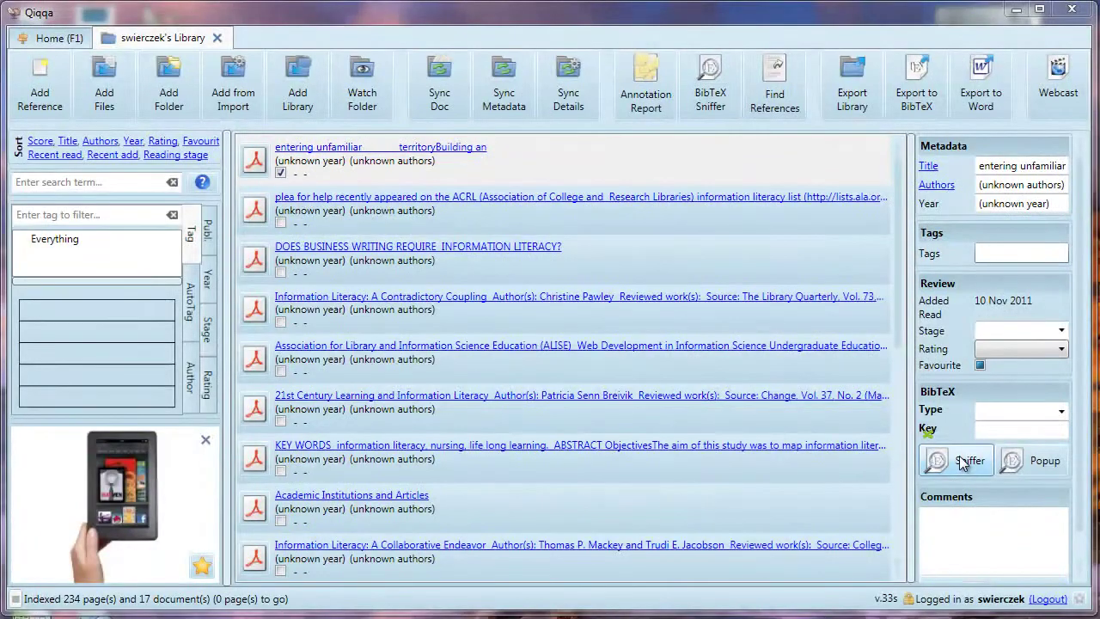
Step: Run the metadata Sniffer on the Entering Unfamiliar Territory PDF, enlarging its window and preview area
left_click(963, 463)
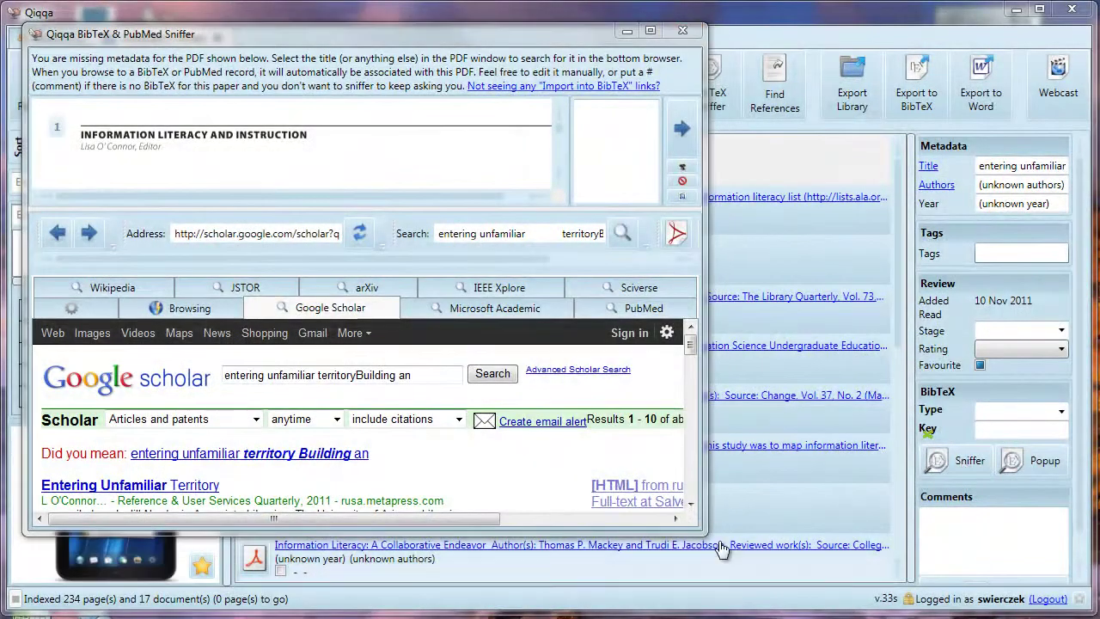
left_click_drag(702, 533, 751, 604)
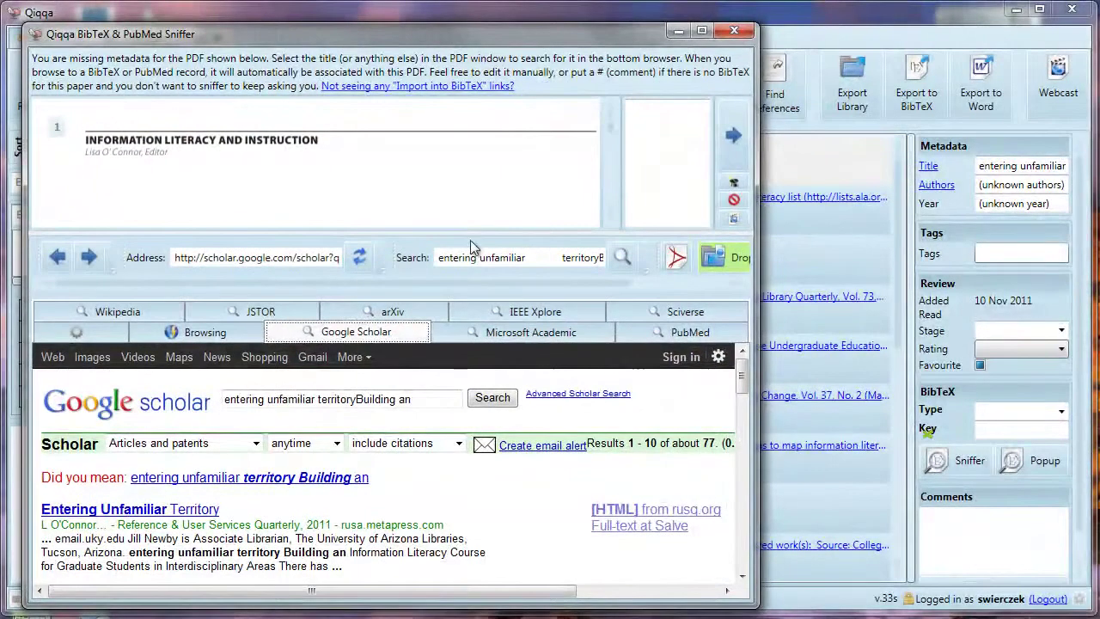
mouse_move(469, 234)
left_mouse_down()
mouse_move(473, 262)
mouse_move(473, 253)
left_mouse_up()
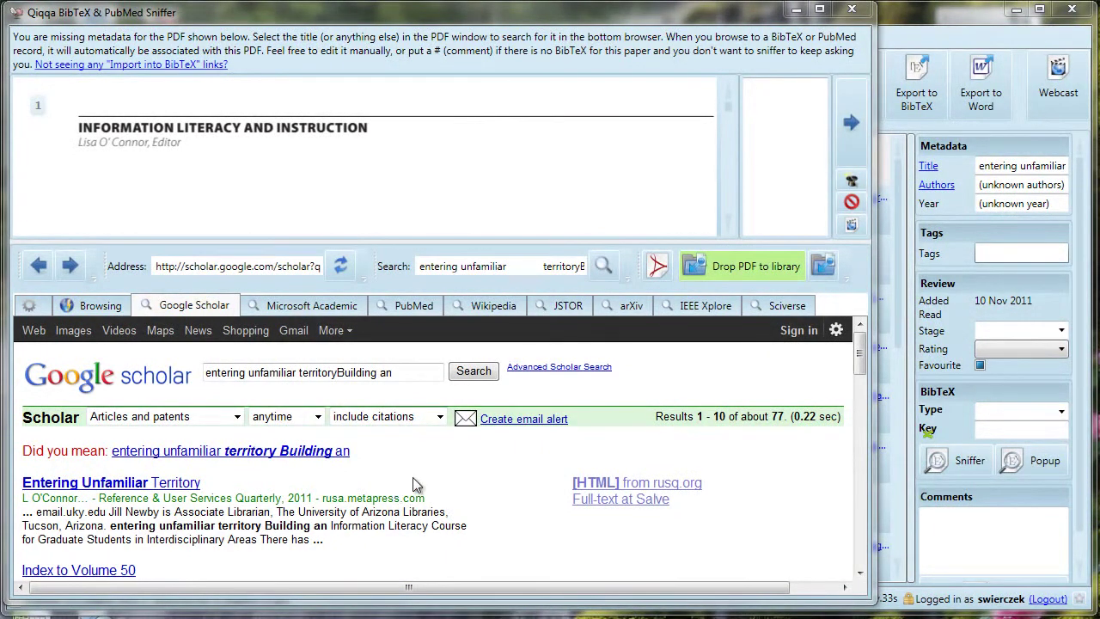
Step: Enable Scholar's 'Show links to import citations into BibTeX' preference and save it
left_click(836, 332)
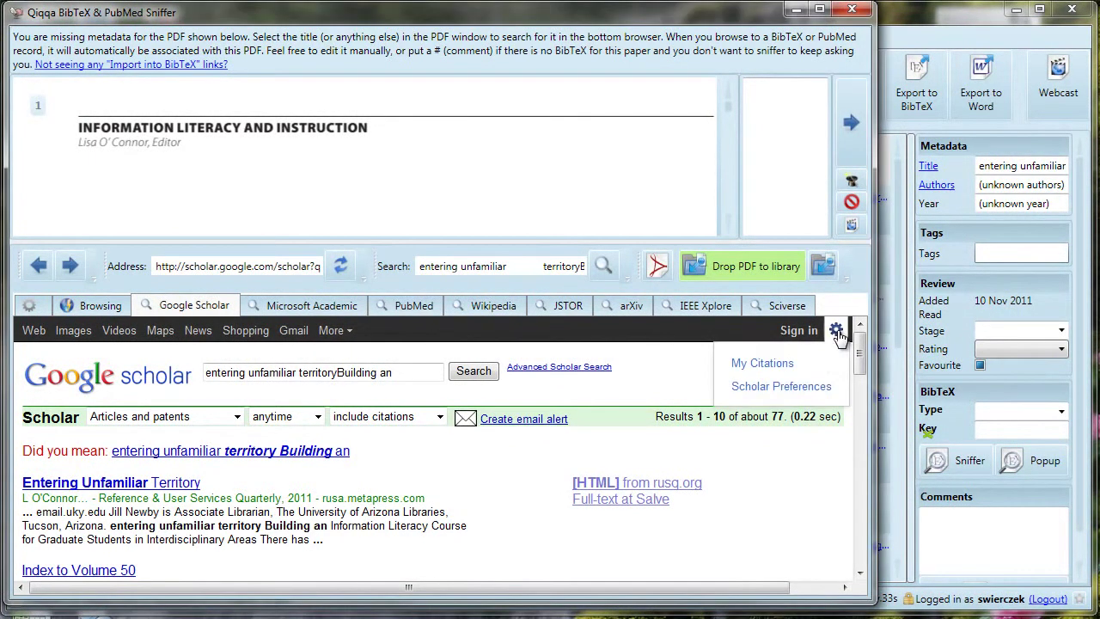
left_click(801, 389)
scroll(696, 440, "down", 3)
scroll(695, 441, "down", 5)
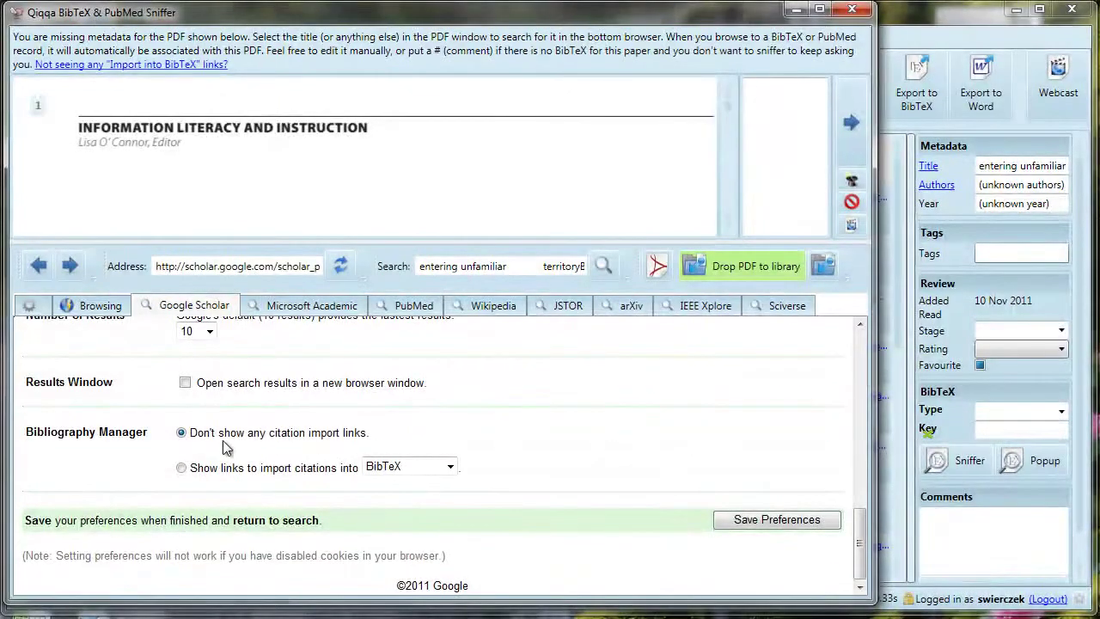
left_click(181, 467)
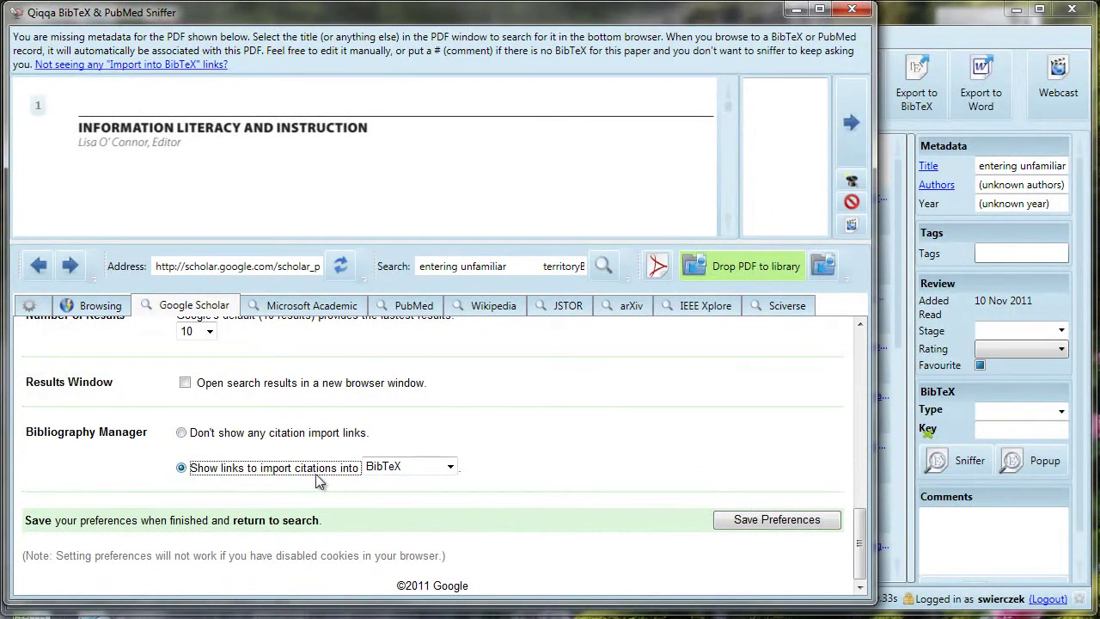
left_click(402, 468)
left_click(407, 490)
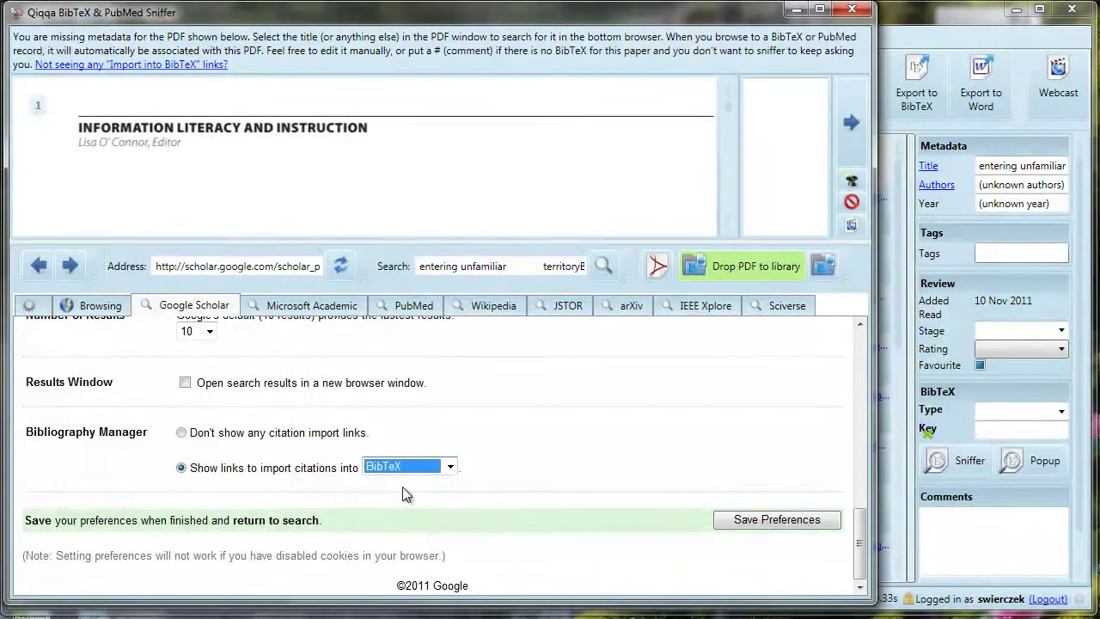
left_click(767, 519)
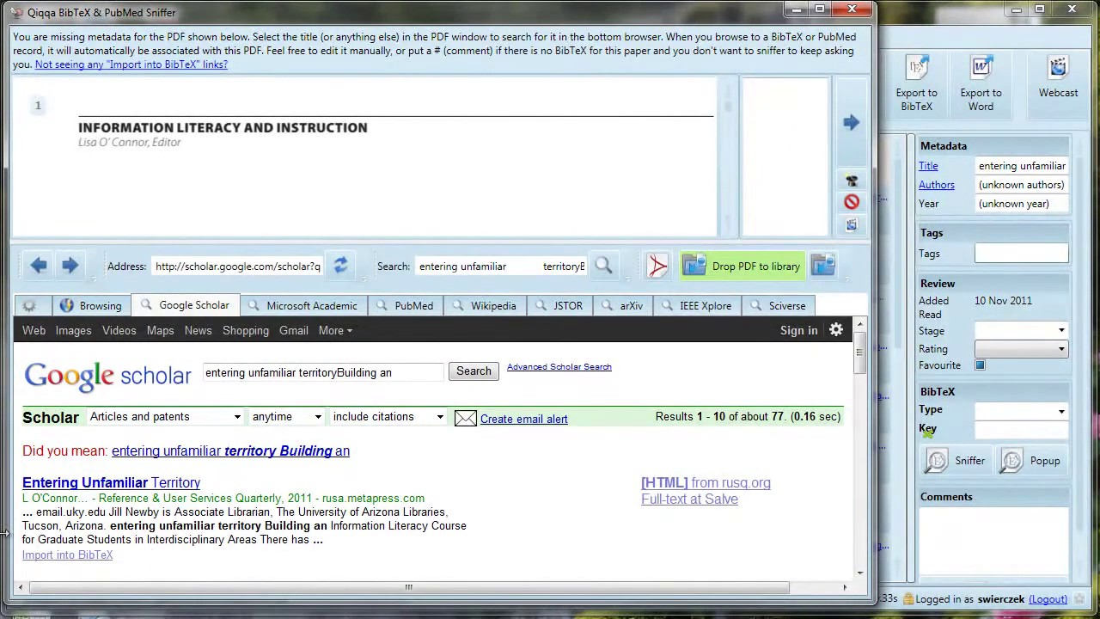
scroll(153, 547, "down", 3)
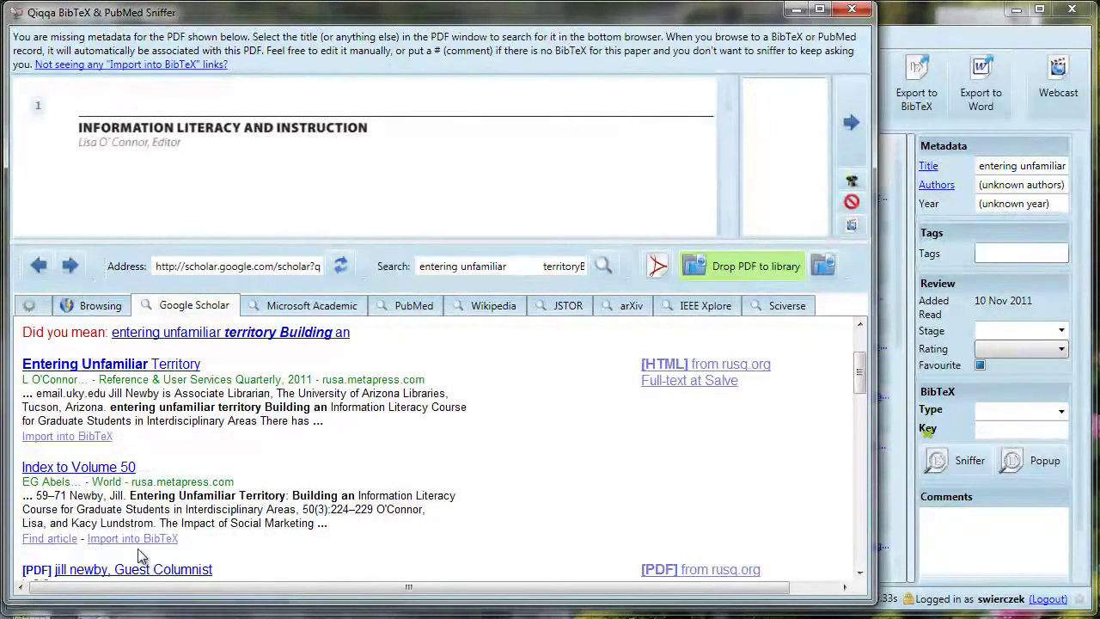
scroll(192, 550, "down", 3)
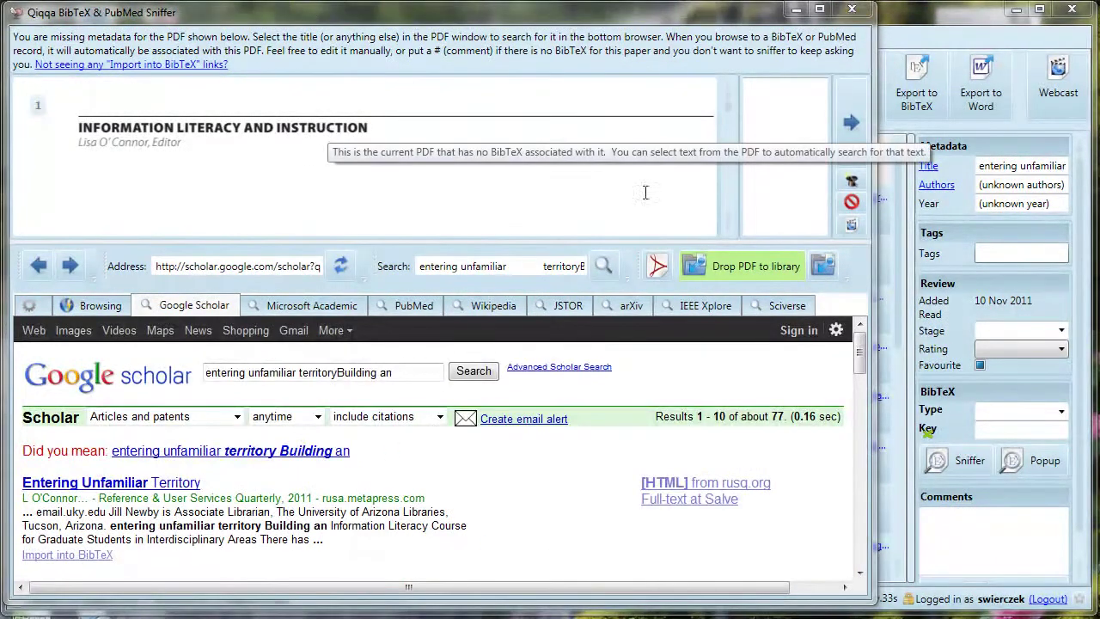
Step: Import the Entering Unfamiliar Territory BibTeX record (2011, volume 50, pages 224–229), then advance
scroll(727, 225, "down", 5)
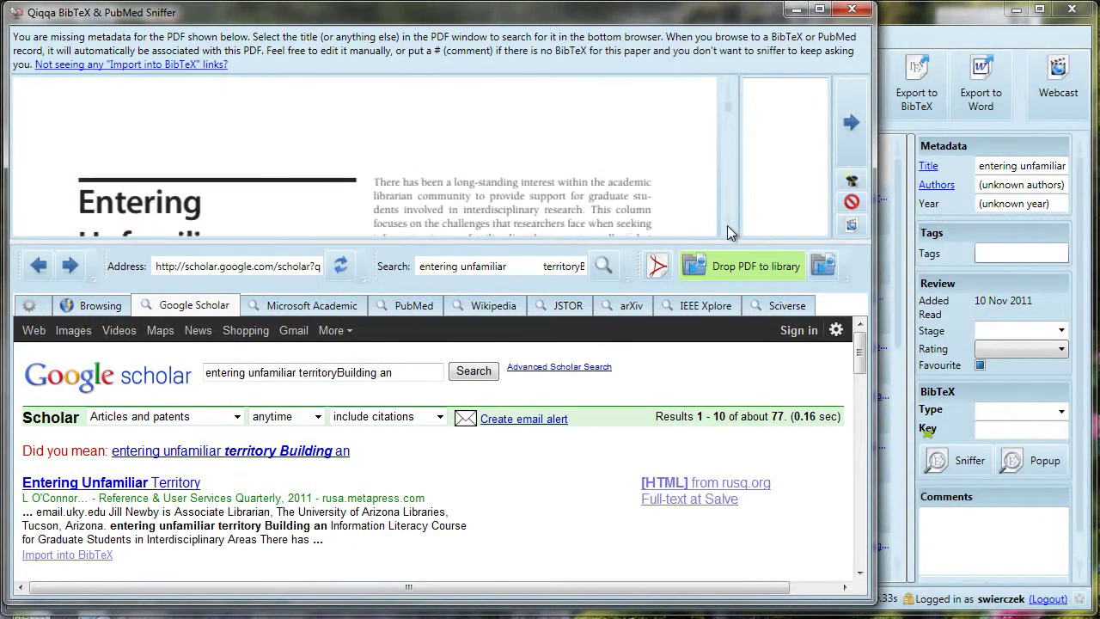
scroll(727, 225, "down", 4)
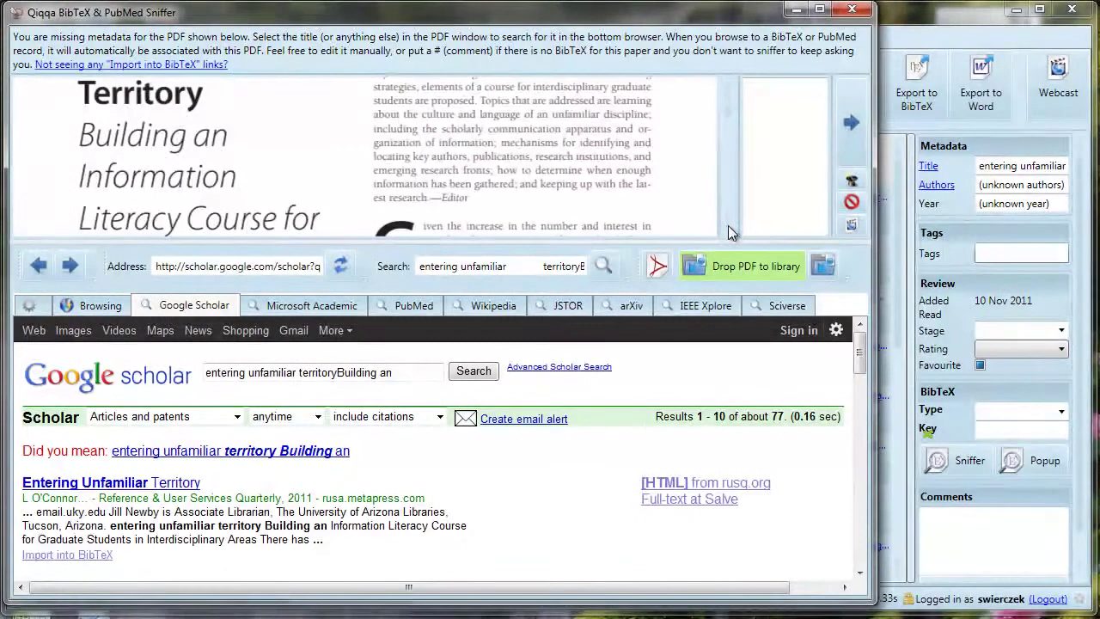
scroll(728, 225, "down", 5)
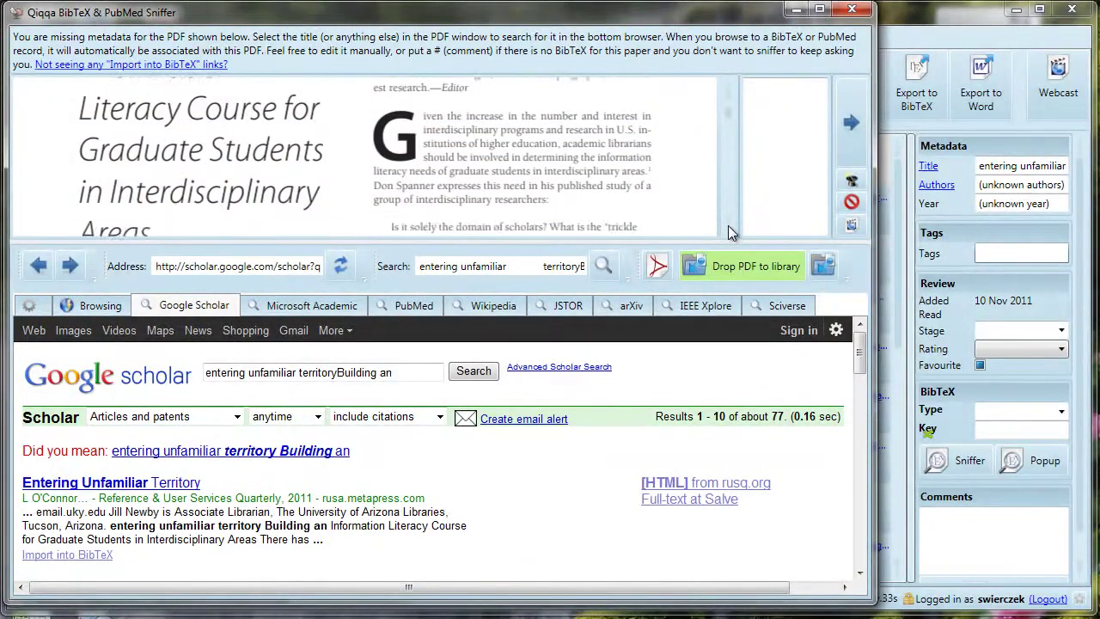
scroll(728, 225, "down", 2)
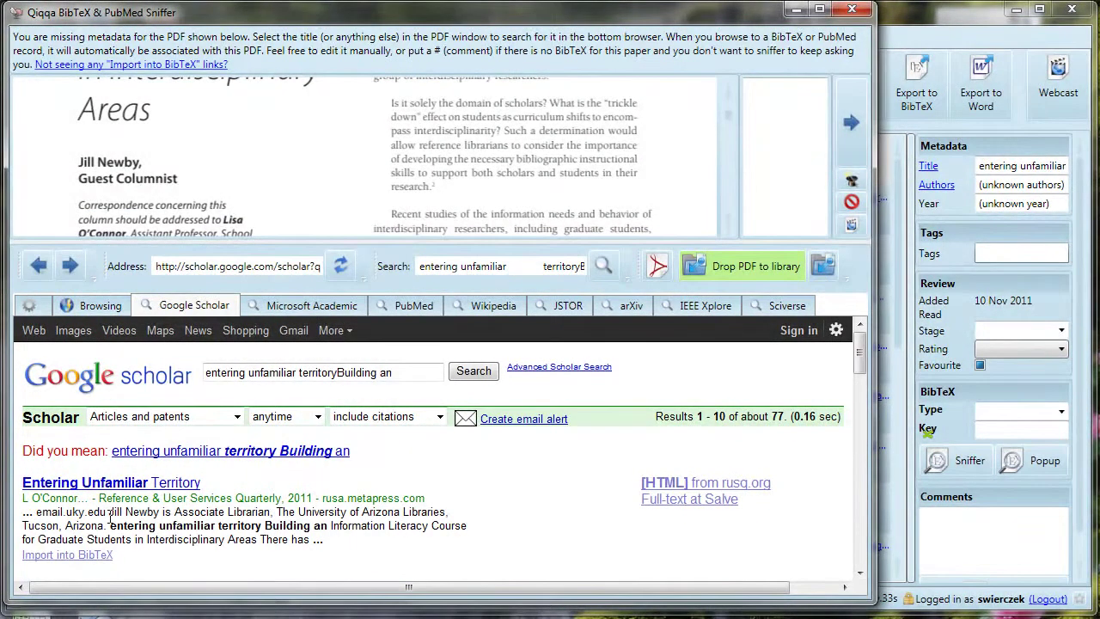
left_click(78, 555)
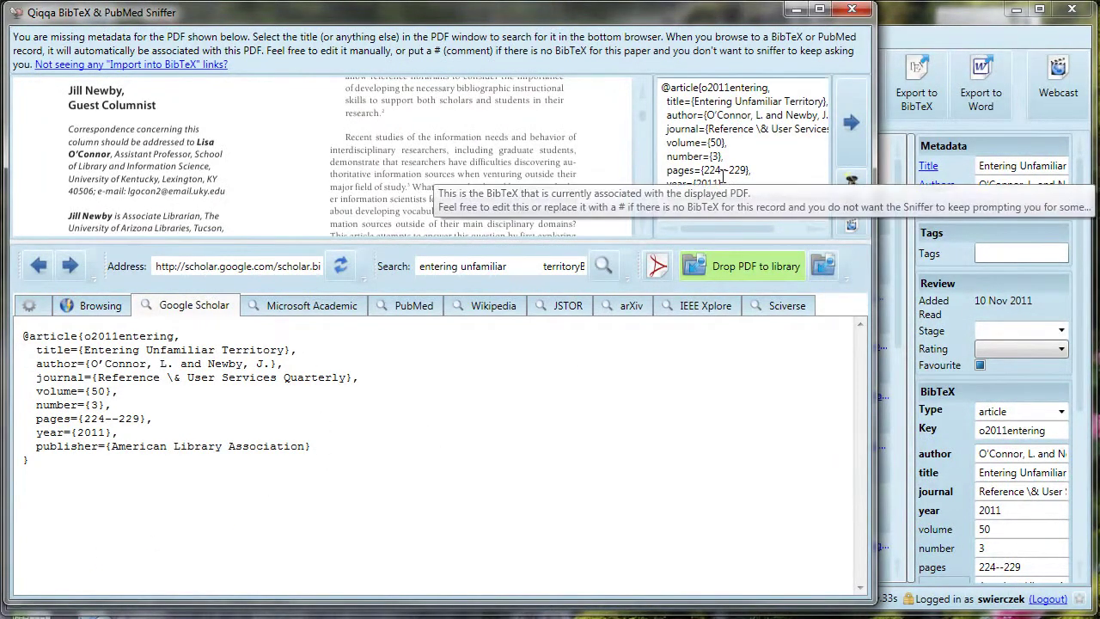
left_click(854, 130)
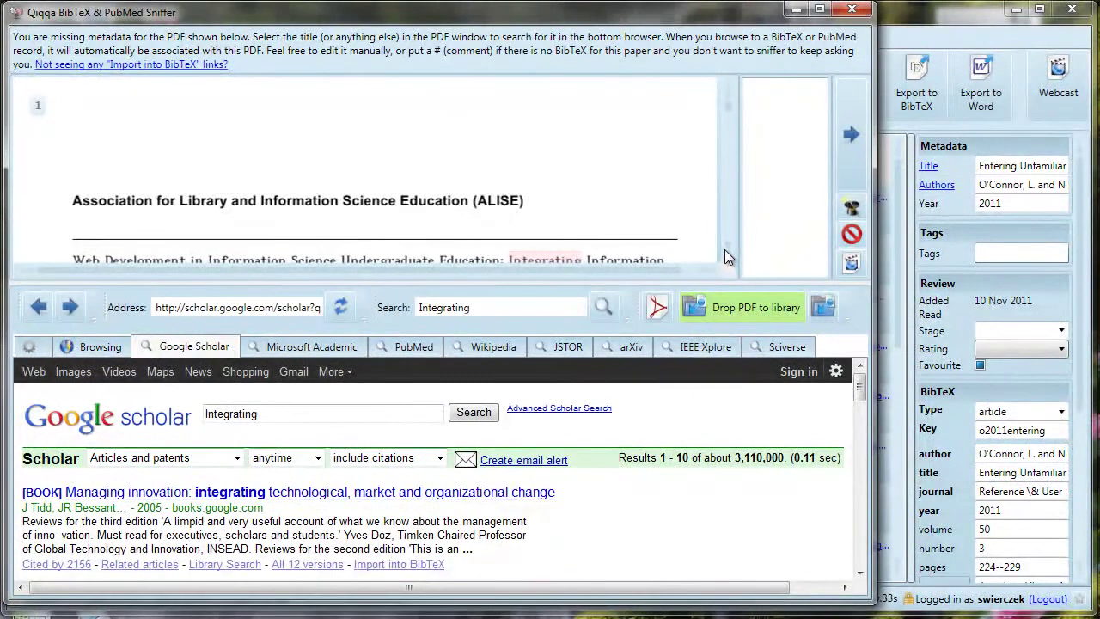
Step: Search Scholar by the Web Development paper's full title, import its 2005 BibTeX record, then advance
scroll(724, 256, "down", 4)
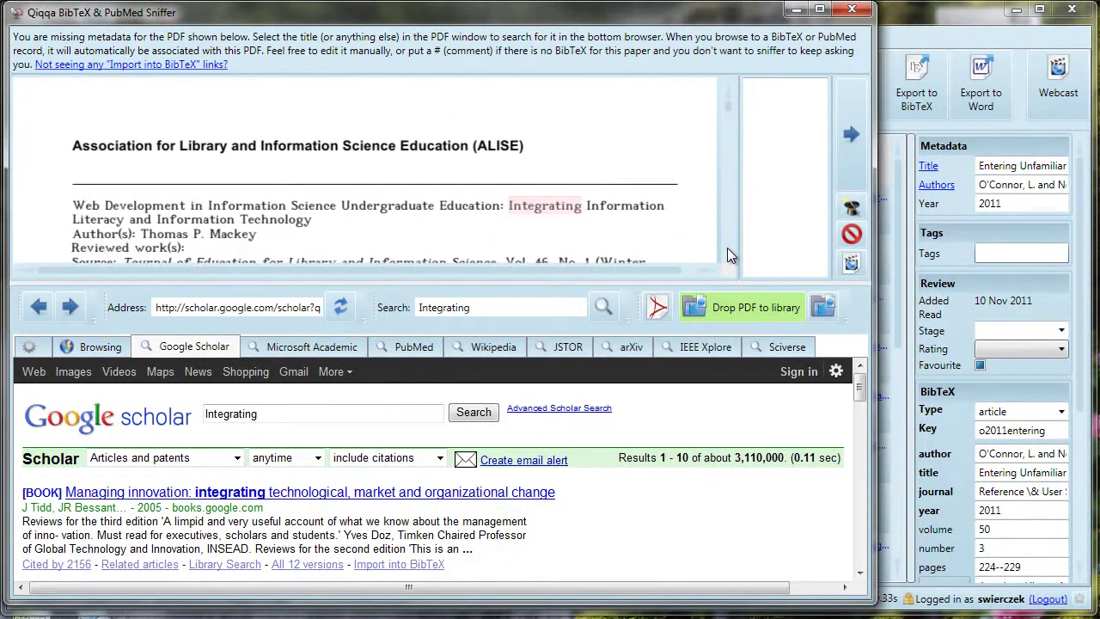
scroll(727, 256, "down", 1)
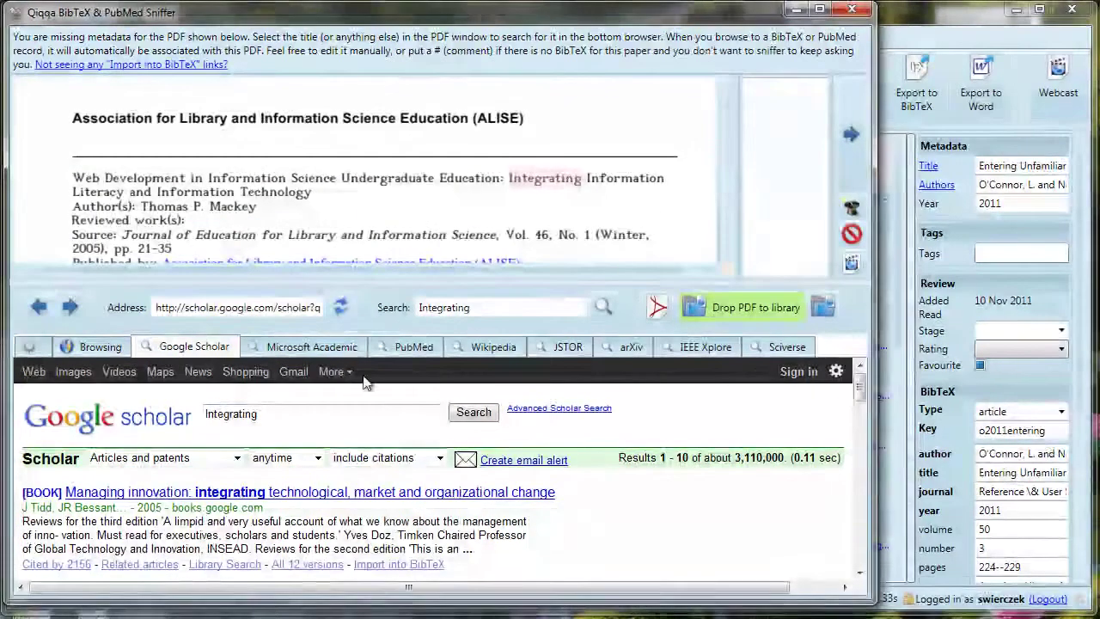
left_click_drag(274, 414, 201, 414)
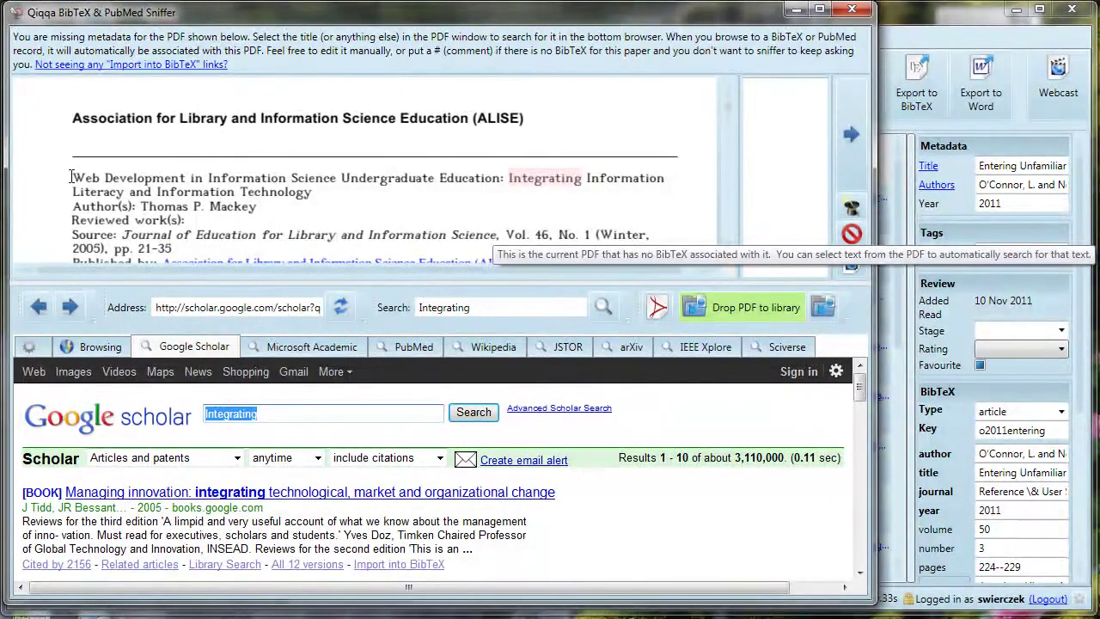
left_click_drag(73, 176, 342, 199)
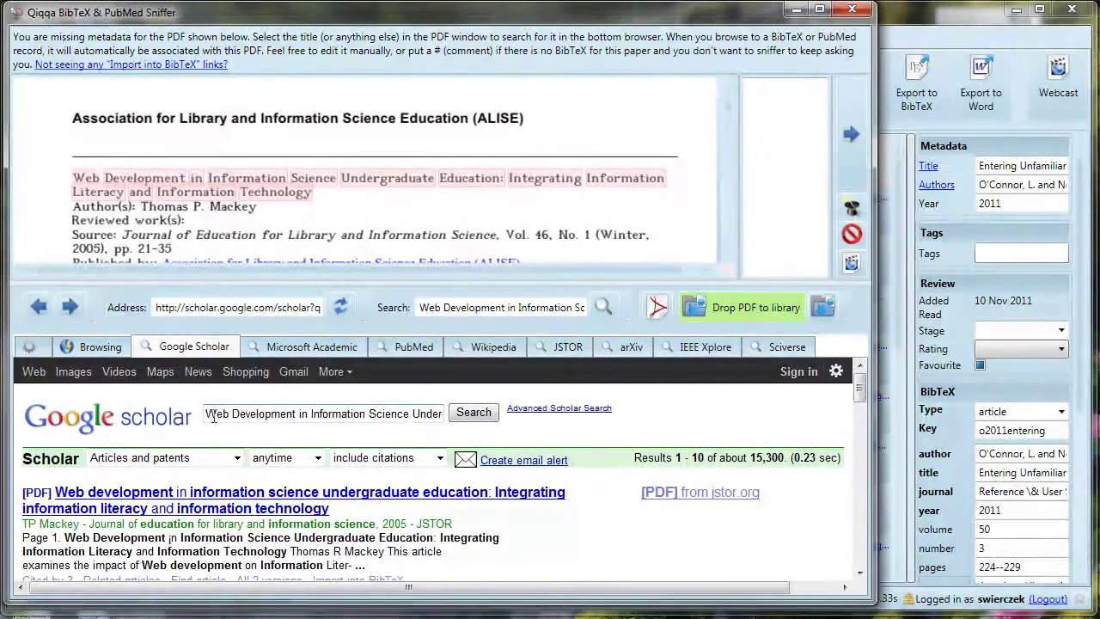
left_click_drag(211, 415, 446, 434)
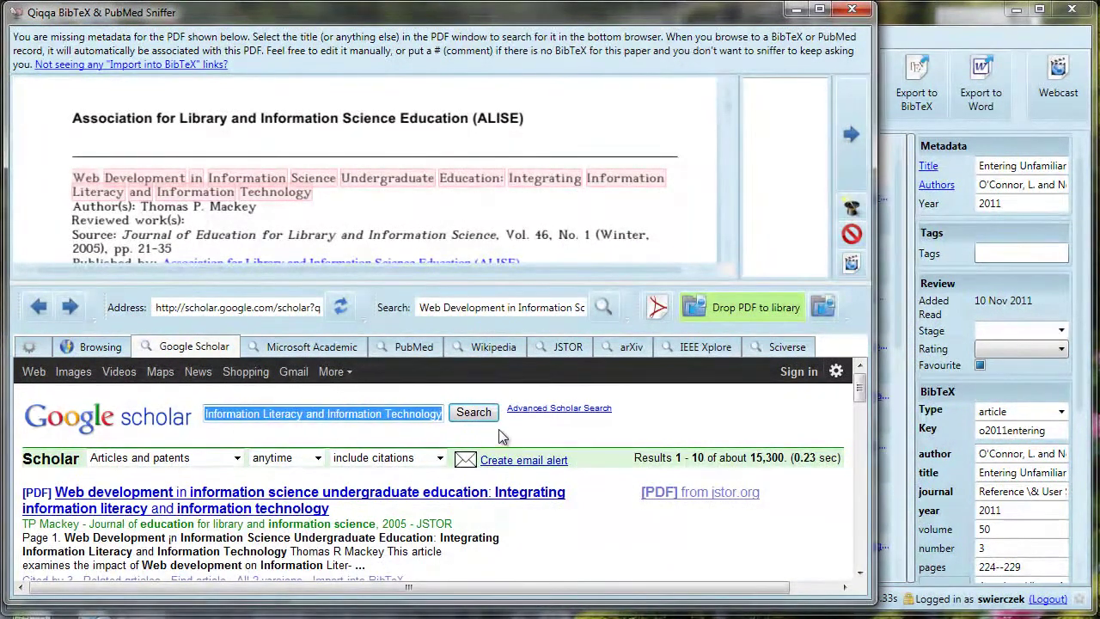
left_click(507, 539)
scroll(459, 521, "down", 2)
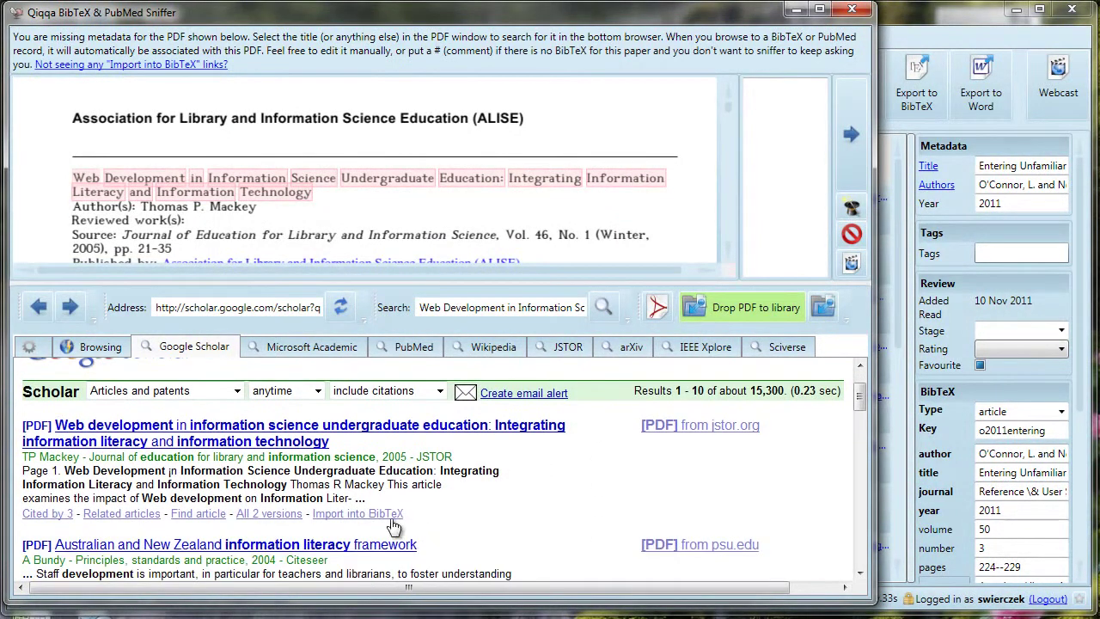
left_click(369, 516)
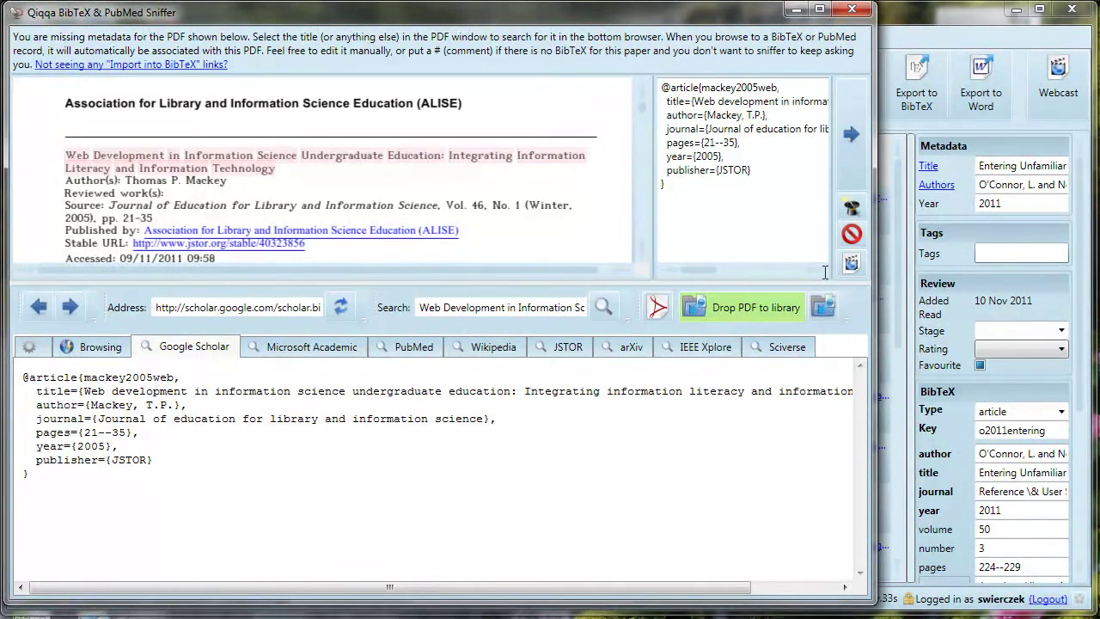
left_click(852, 135)
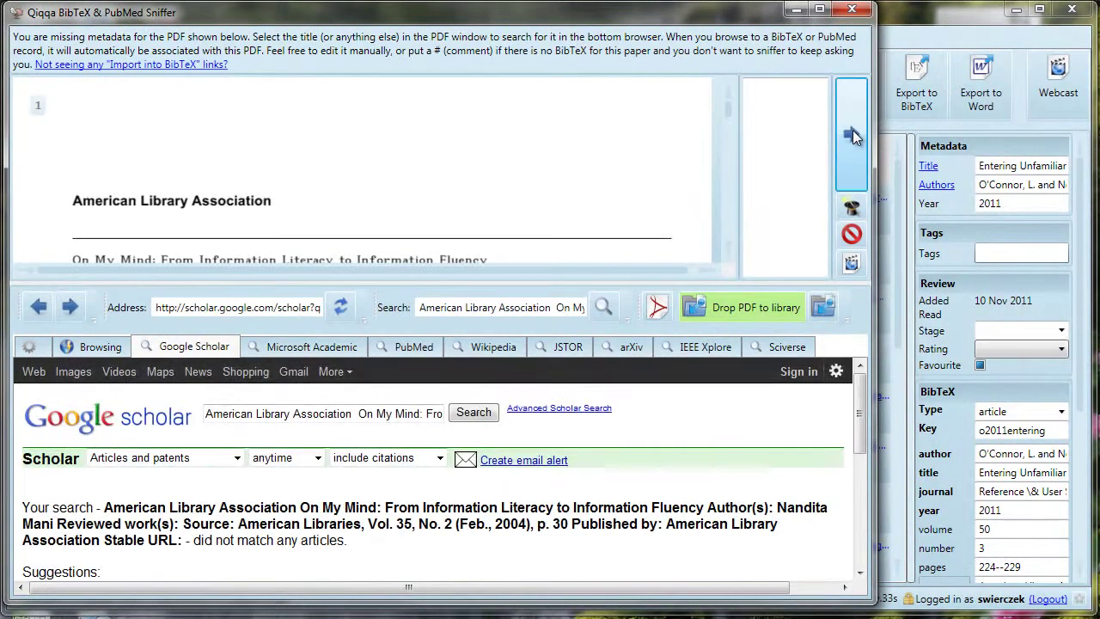
Step: Skip the unmatched On My Mind PDF and import the 2003 record for Information Literacy: A Contradictory Coupling
left_click(852, 135)
left_click_drag(415, 511, 28, 482)
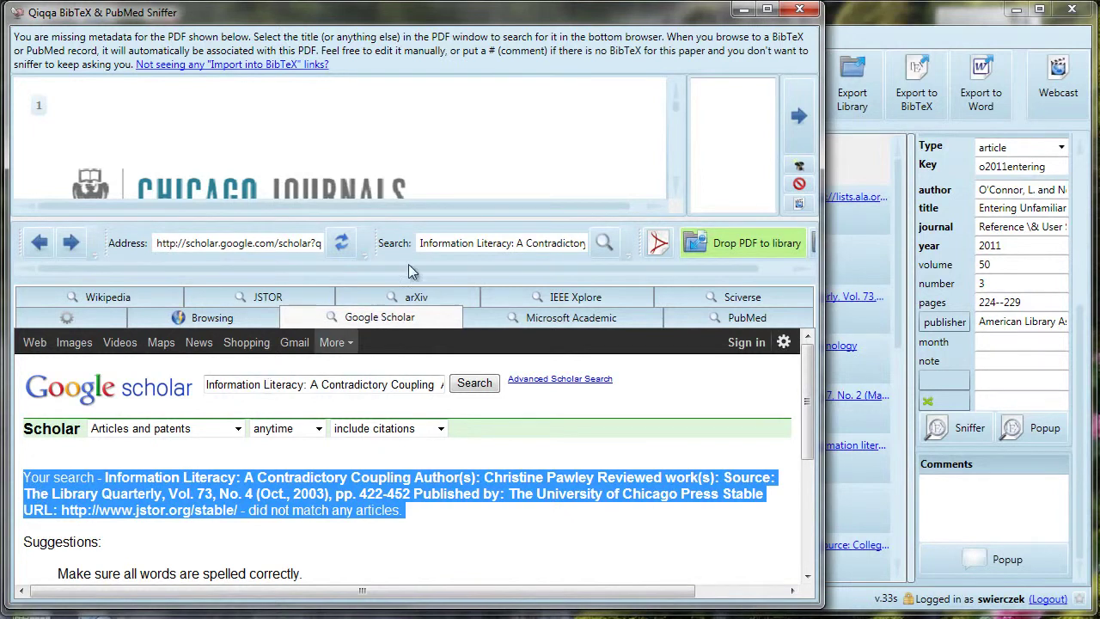
scroll(676, 187, "down", 2)
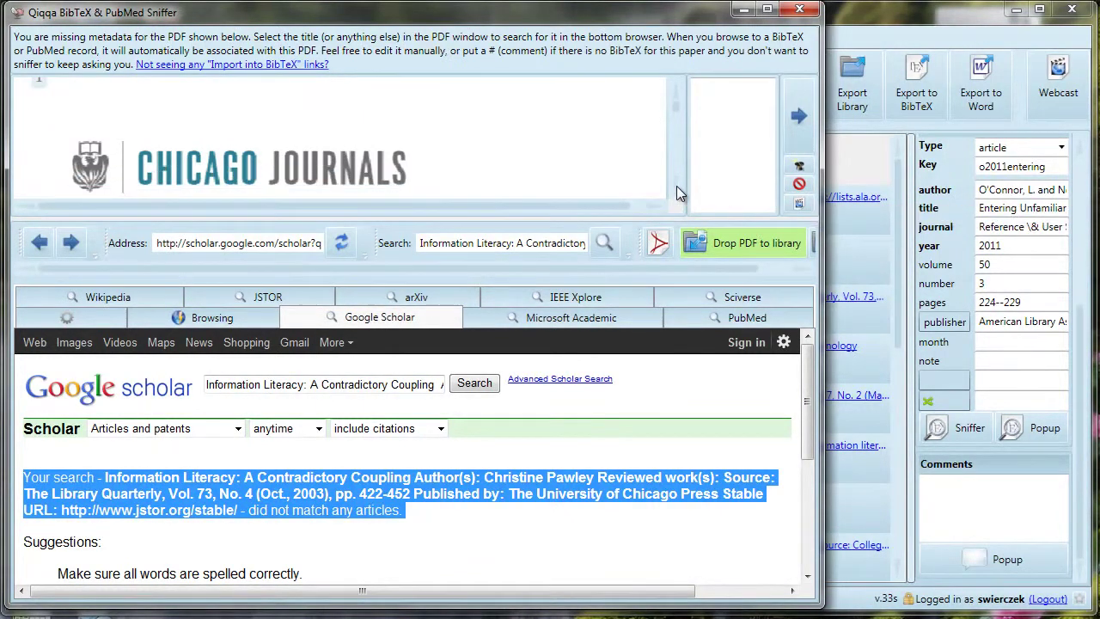
scroll(676, 186, "down", 4)
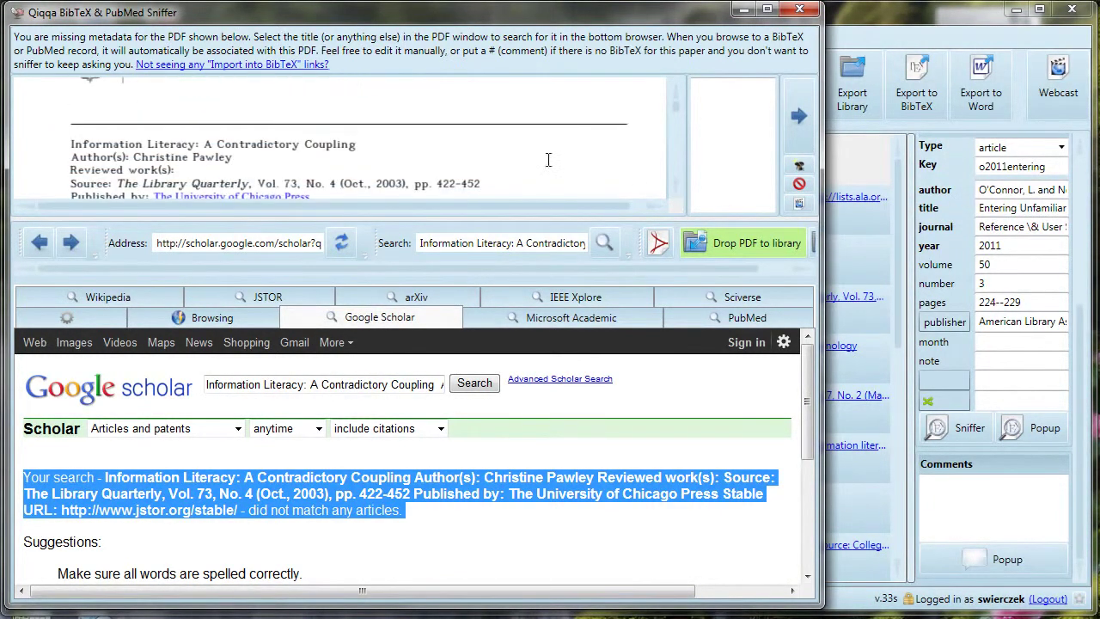
left_click_drag(359, 144, 71, 144)
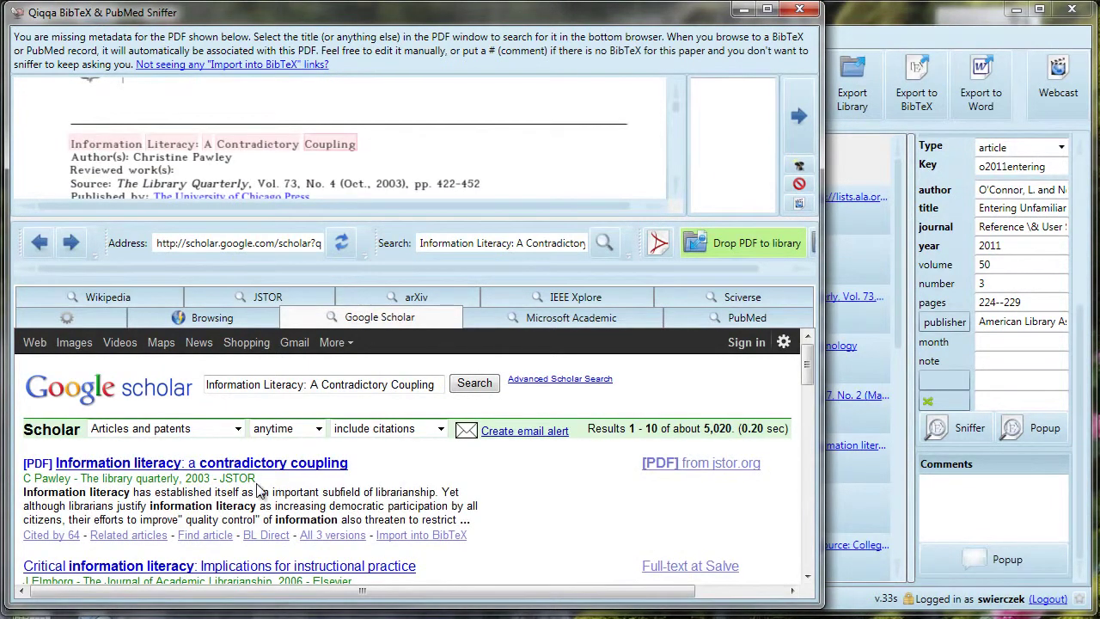
left_click(416, 537)
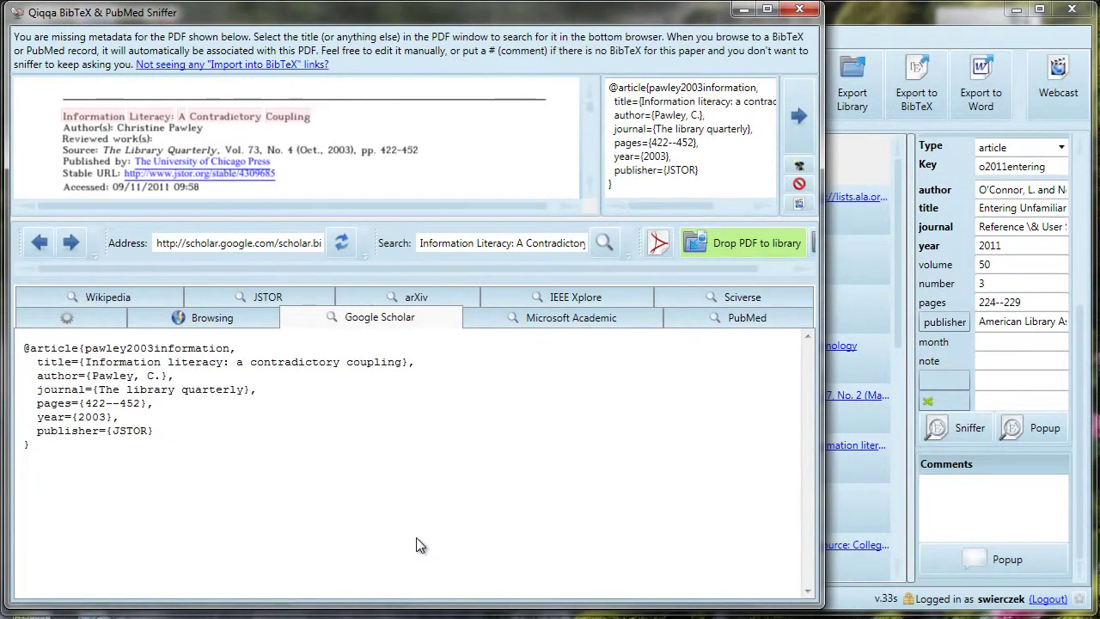
Step: Import the 2002 BibTeX record for Economic Literacy among Corporate Employees
left_click(797, 116)
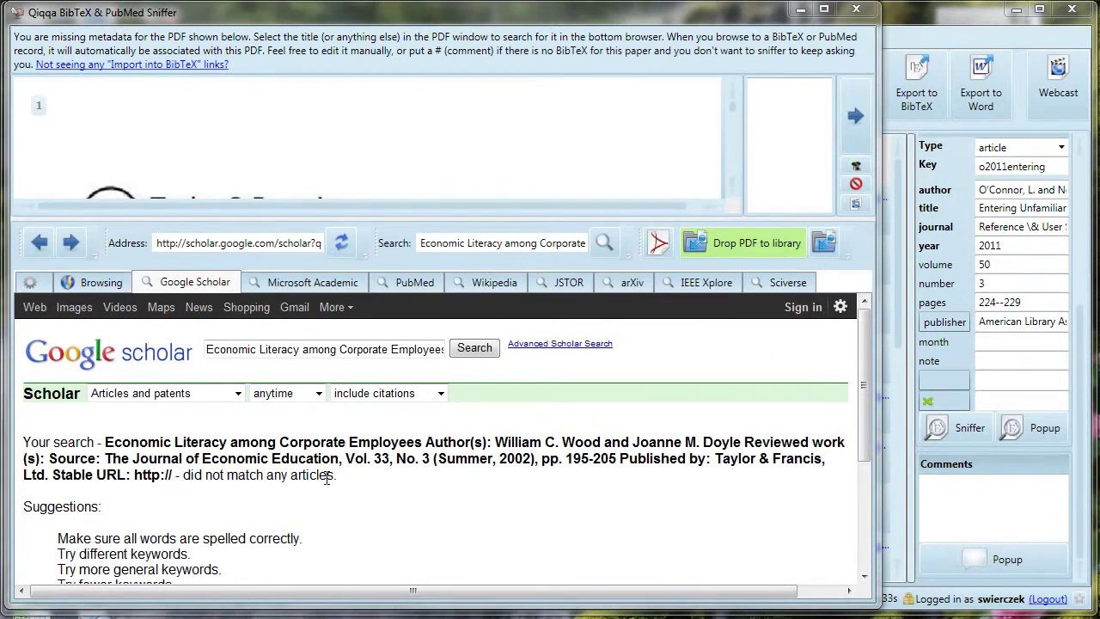
scroll(732, 190, "down", 3)
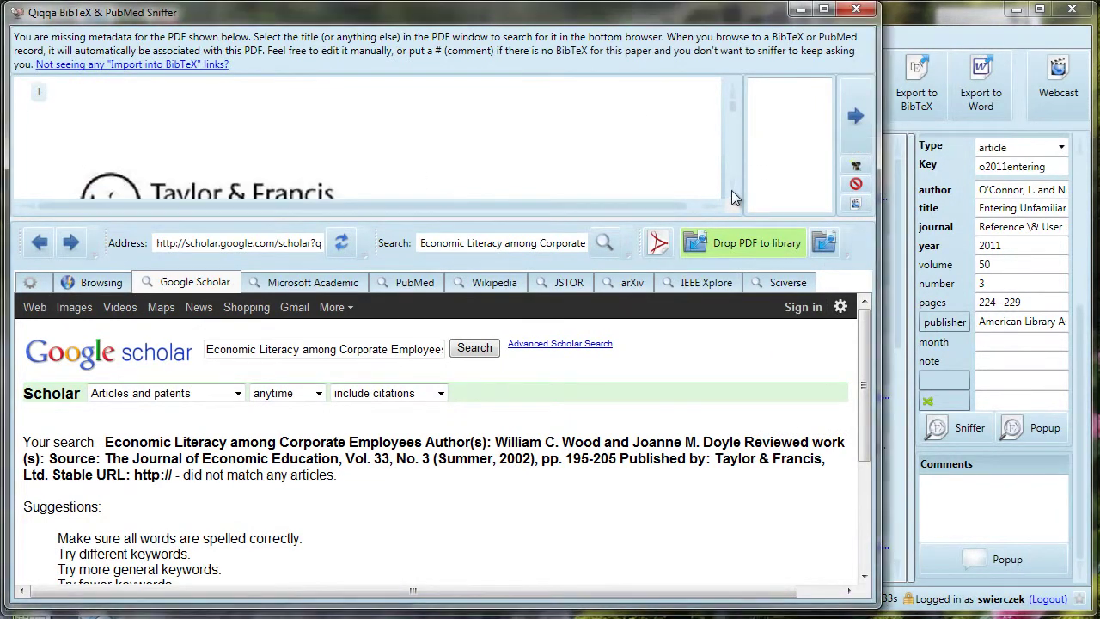
scroll(732, 190, "down", 3)
left_click_drag(75, 106, 365, 101)
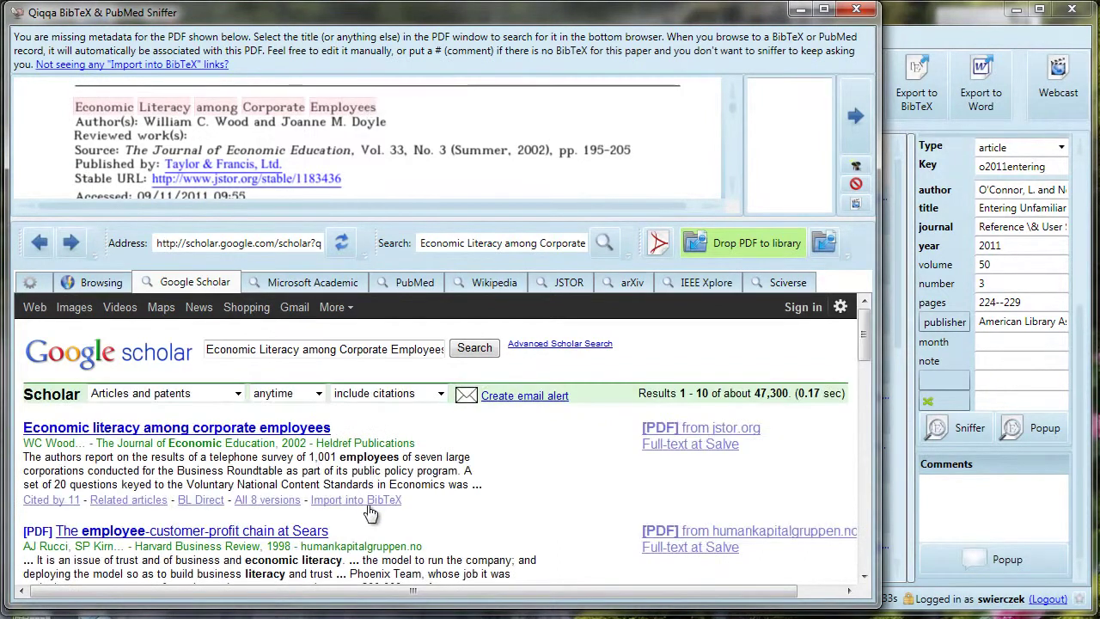
left_click(356, 500)
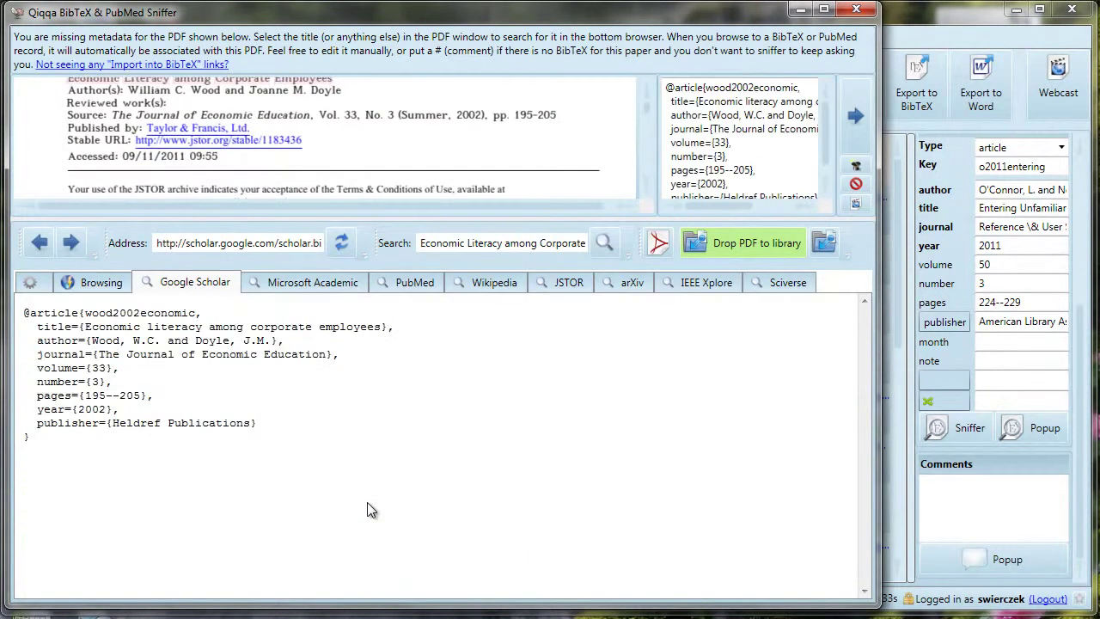
Step: Search Scholar with parts of the Weighing the Research Paper Option title, take its 2006 record, then advance
left_click(855, 117)
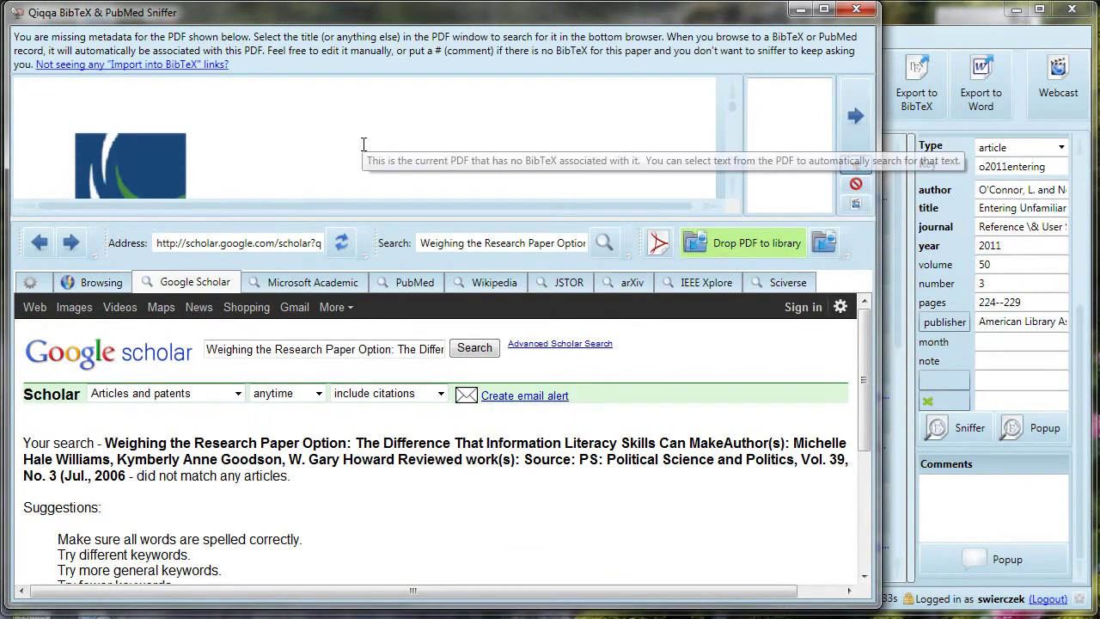
scroll(359, 140, "down", 5)
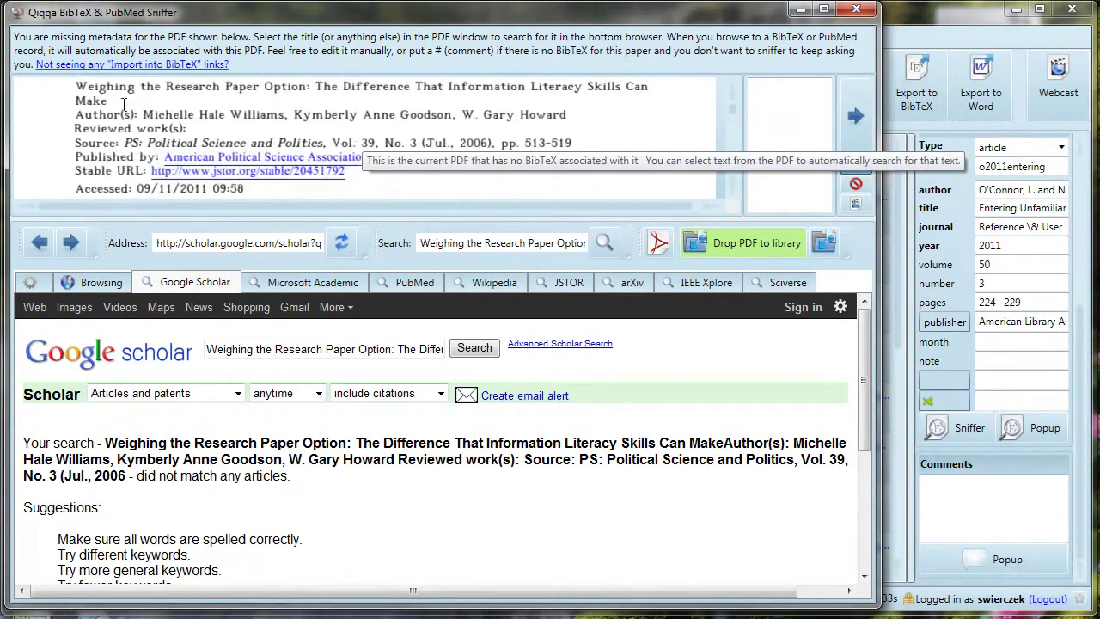
left_click_drag(78, 85, 117, 99)
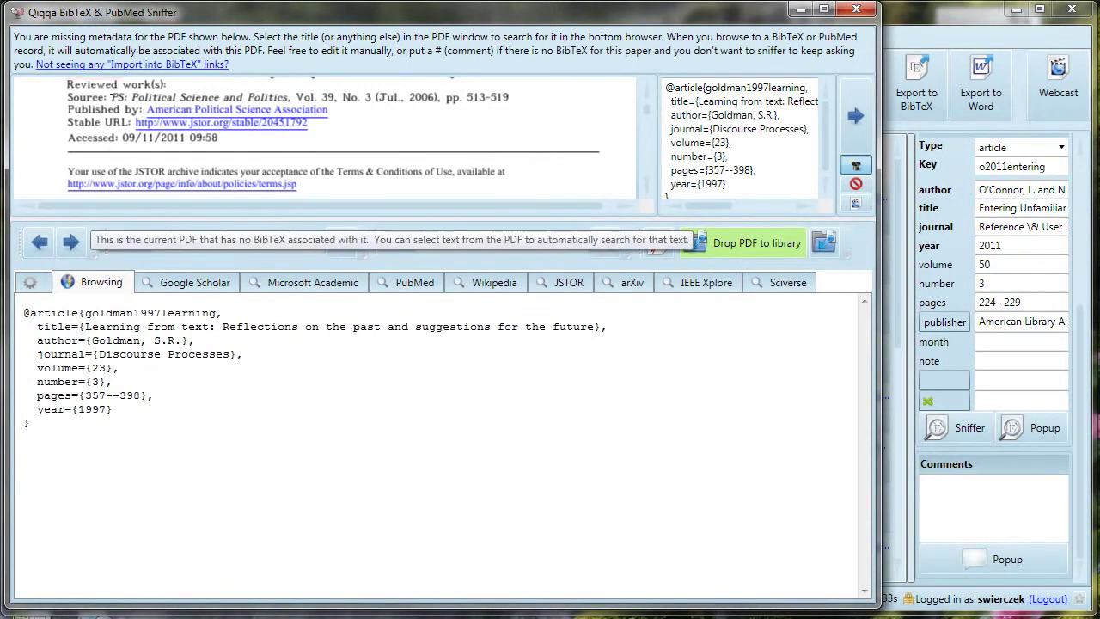
left_click_drag(342, 96, 354, 104)
scroll(354, 104, "up", 3)
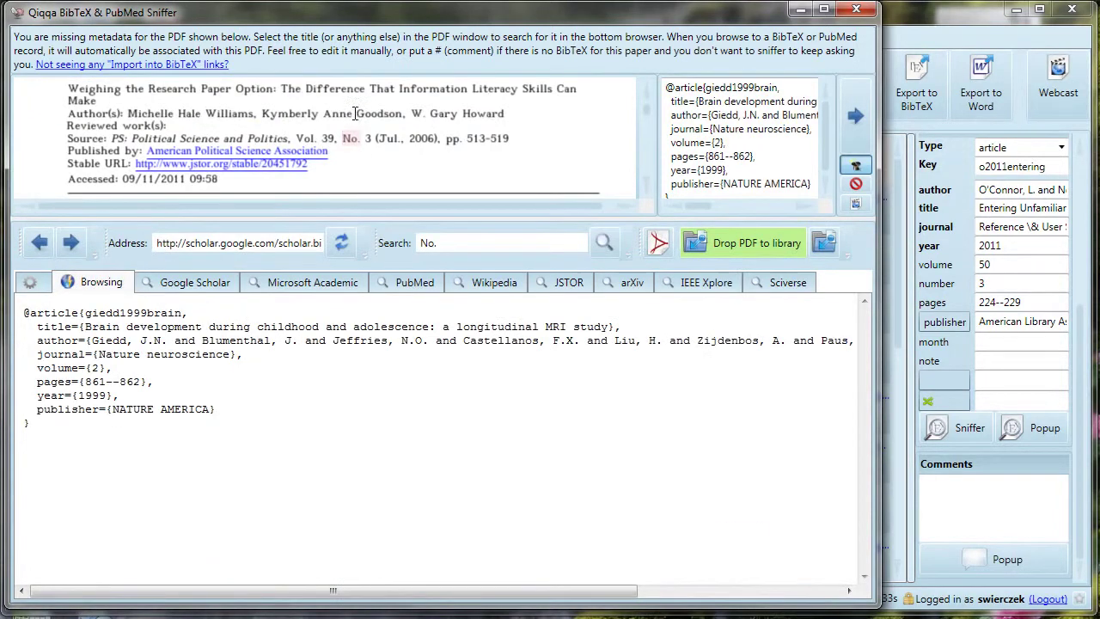
left_click_drag(105, 140, 68, 130)
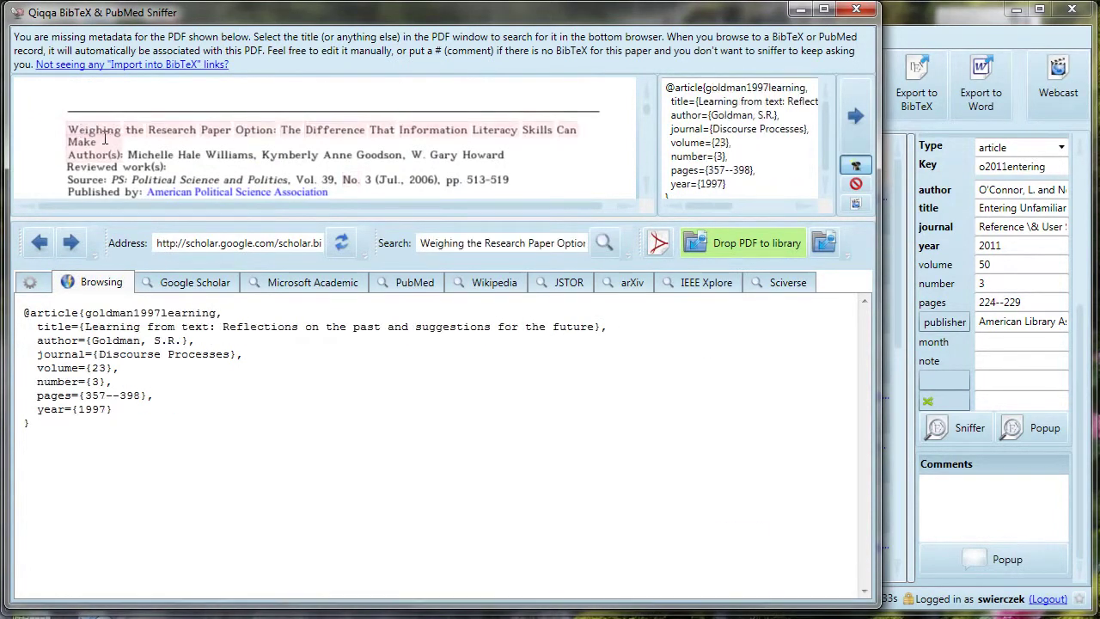
double_click(77, 131)
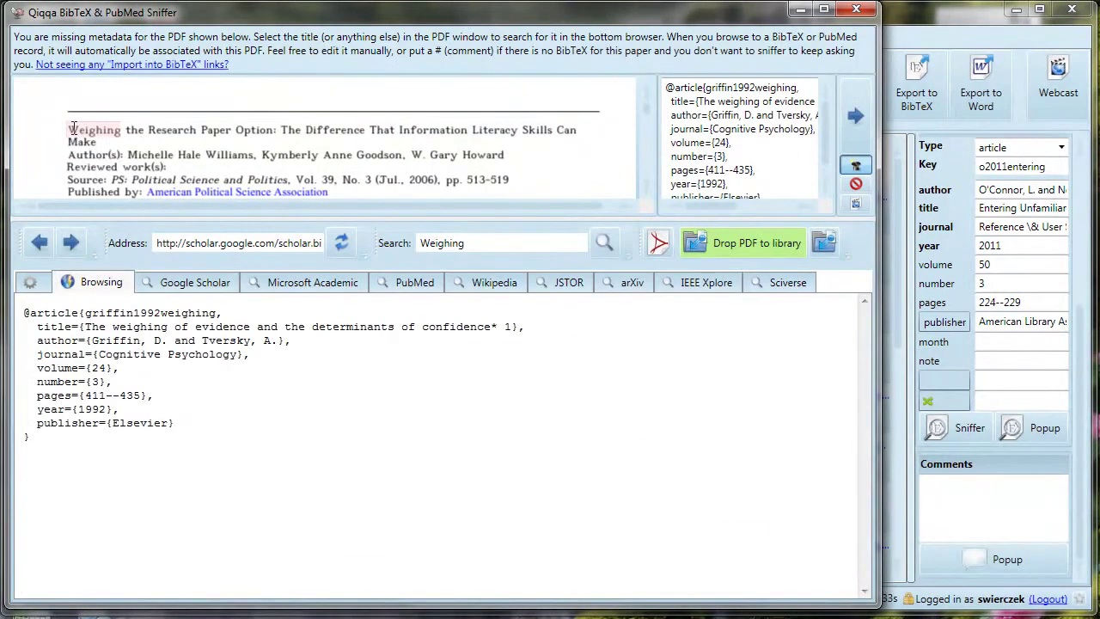
left_click_drag(72, 128, 544, 130)
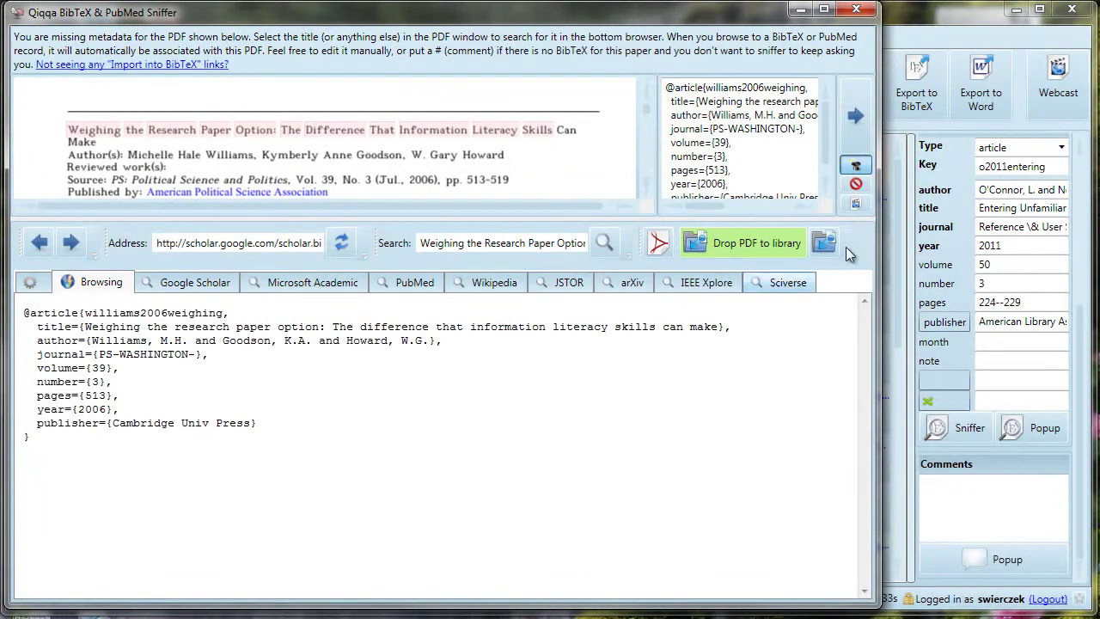
left_click(855, 115)
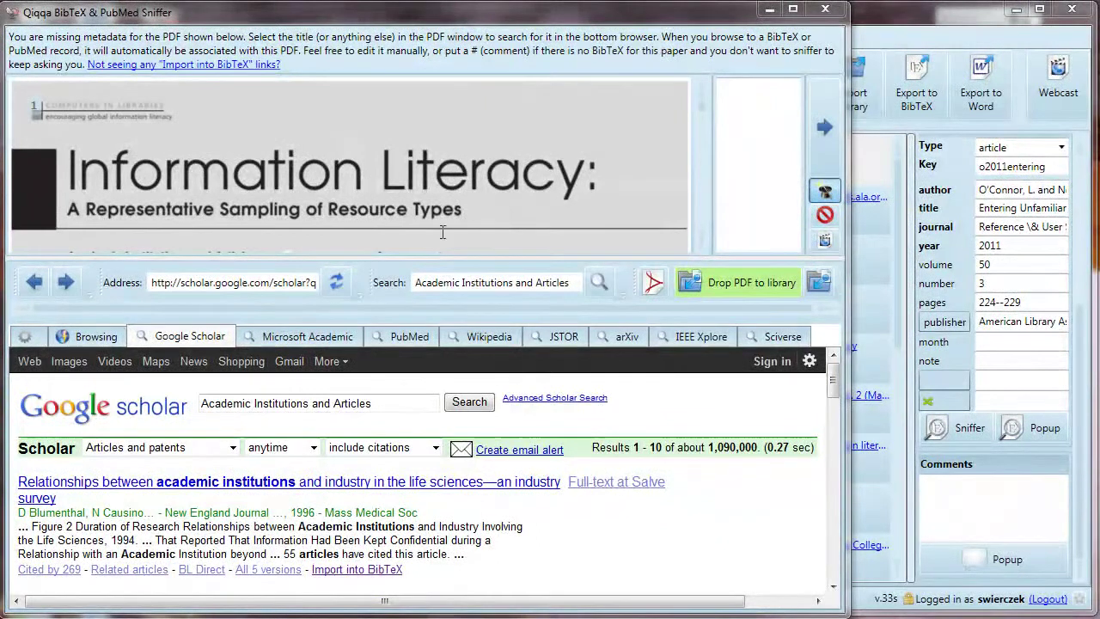
Step: Search for the PDF's BibTeX by its title, then with the terms 'Information Literacy Computer in libraries'
left_click_drag(69, 172, 450, 220)
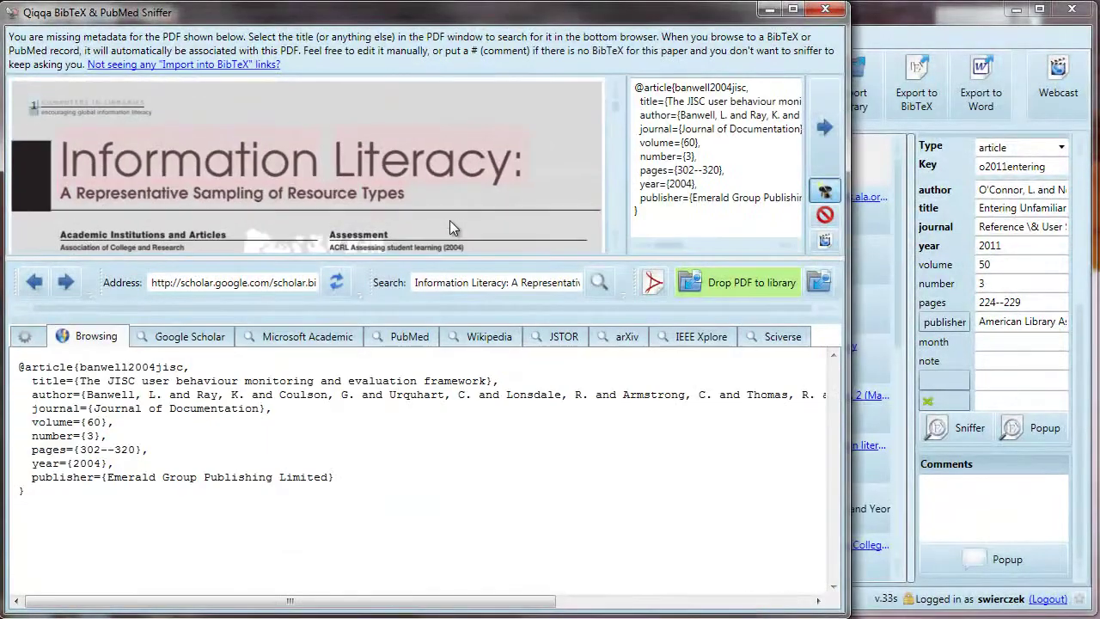
left_click_drag(494, 385, 67, 381)
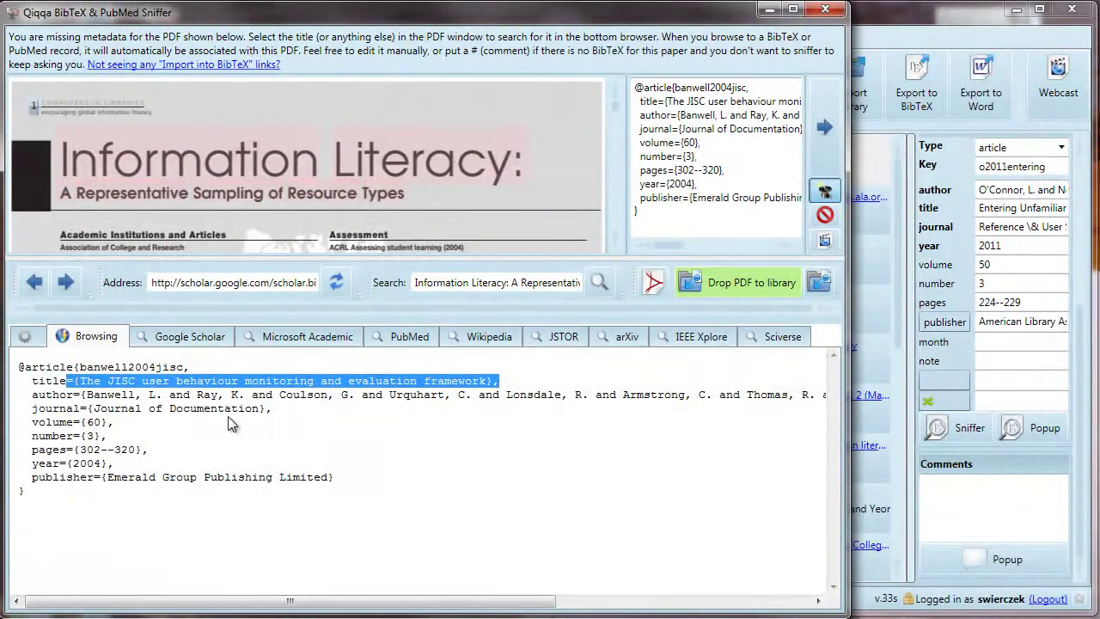
left_click(437, 283)
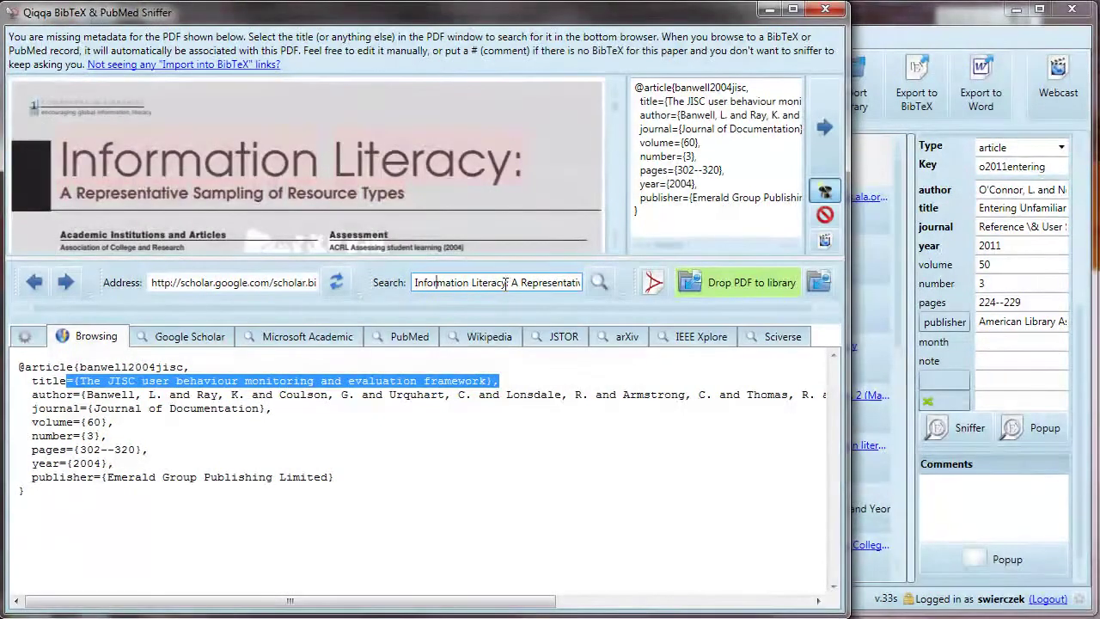
left_click_drag(505, 283, 636, 303)
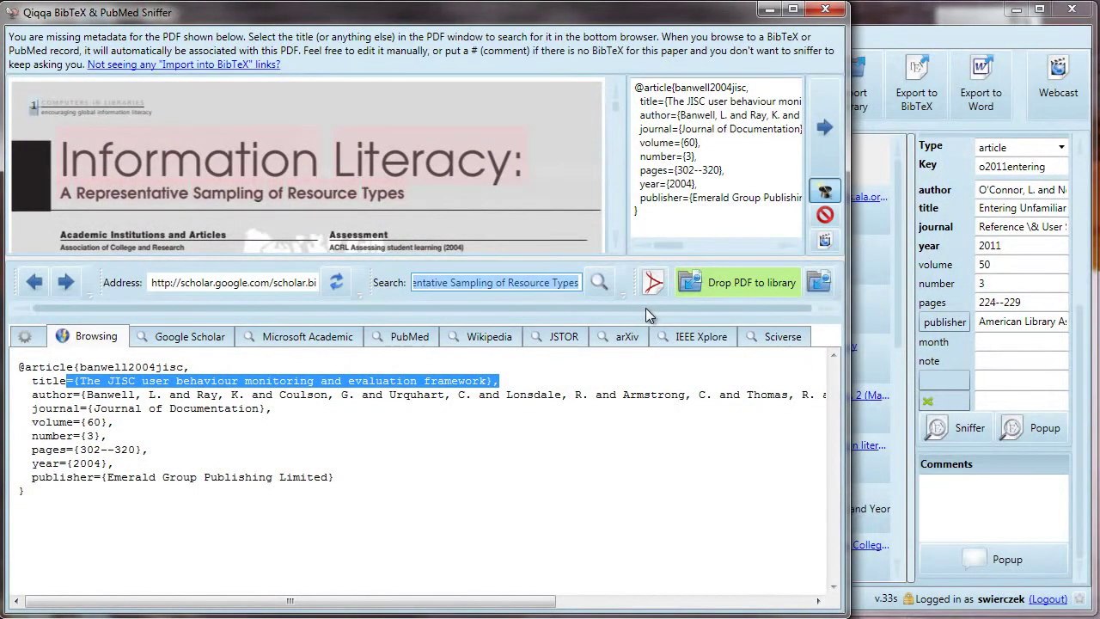
key("Delete")
type("y C")
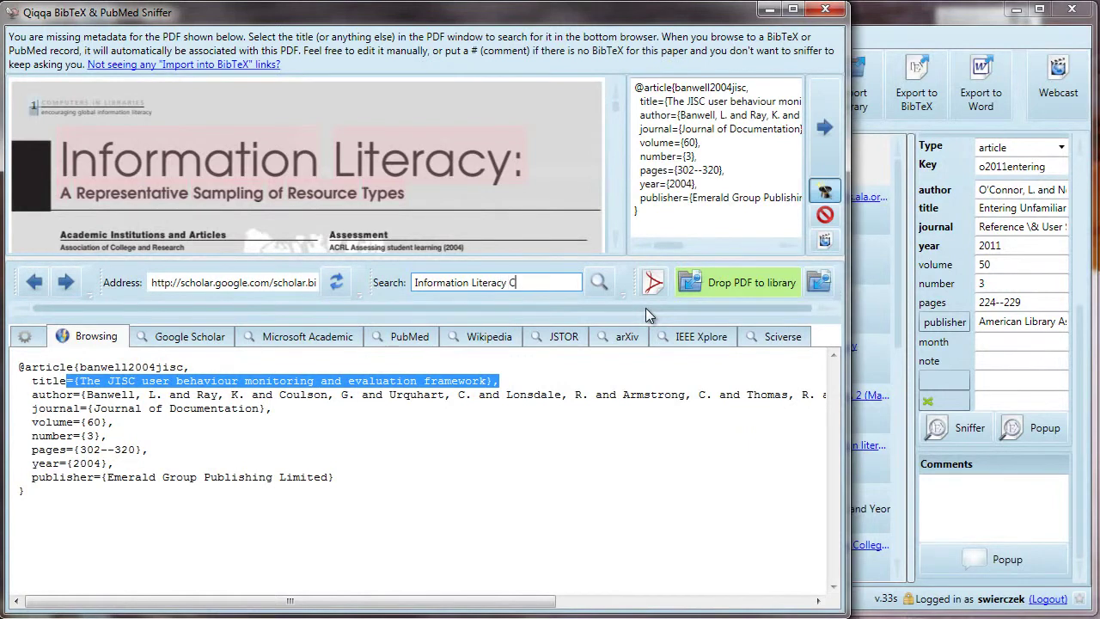
type("omputer in lib")
type("rarie")
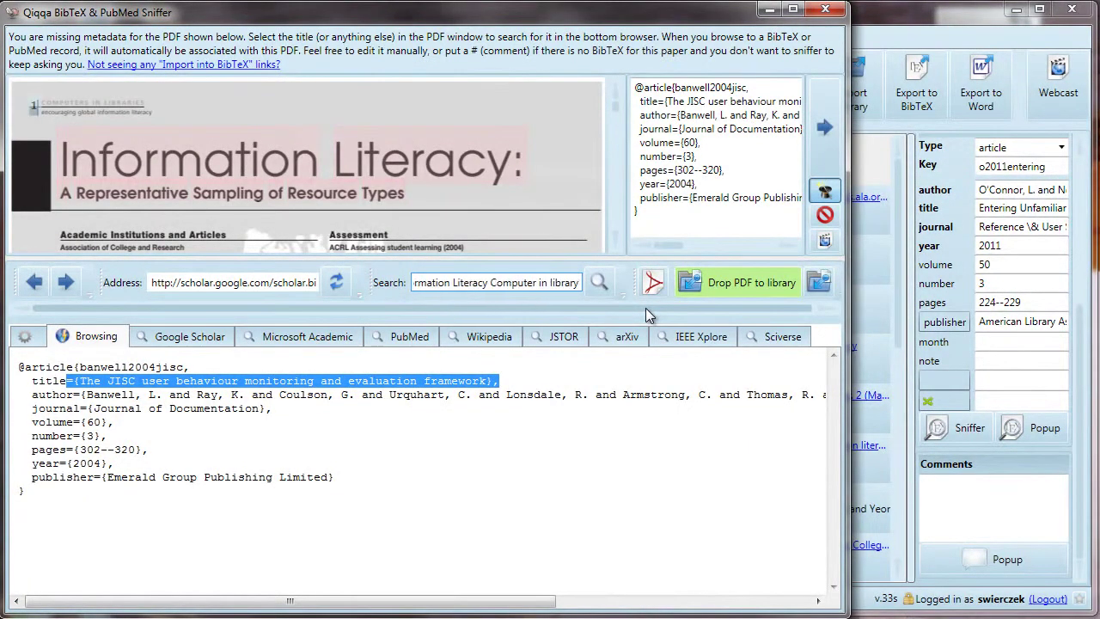
type("s")
key("Return")
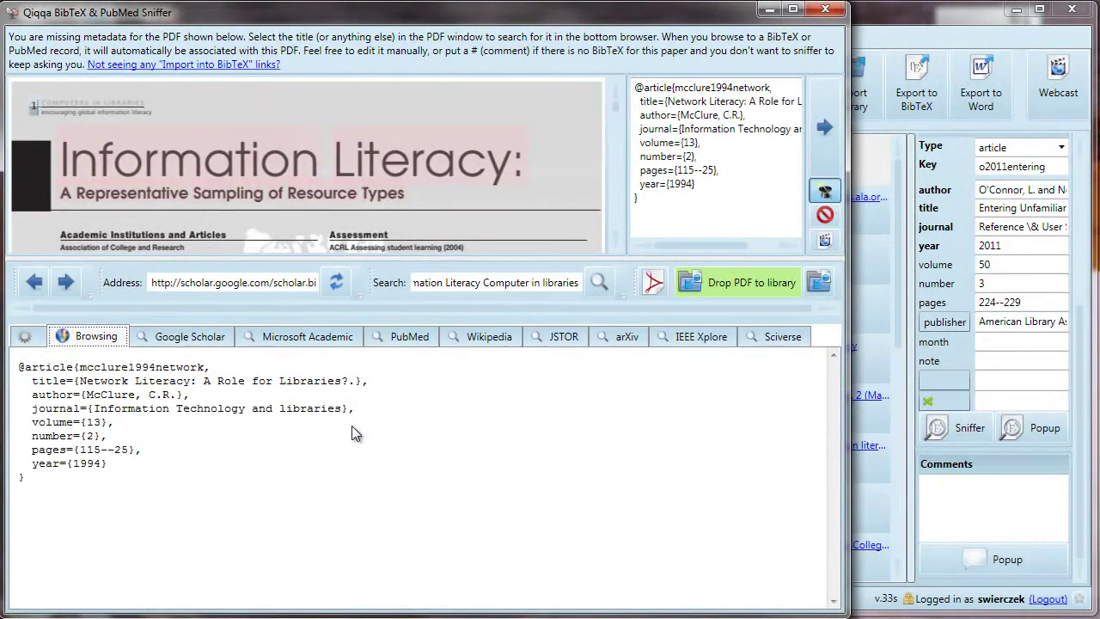
Step: Clear the mismatched BibTeX record and move on to the next PDF
left_click_drag(698, 184, 611, 73)
key("Delete")
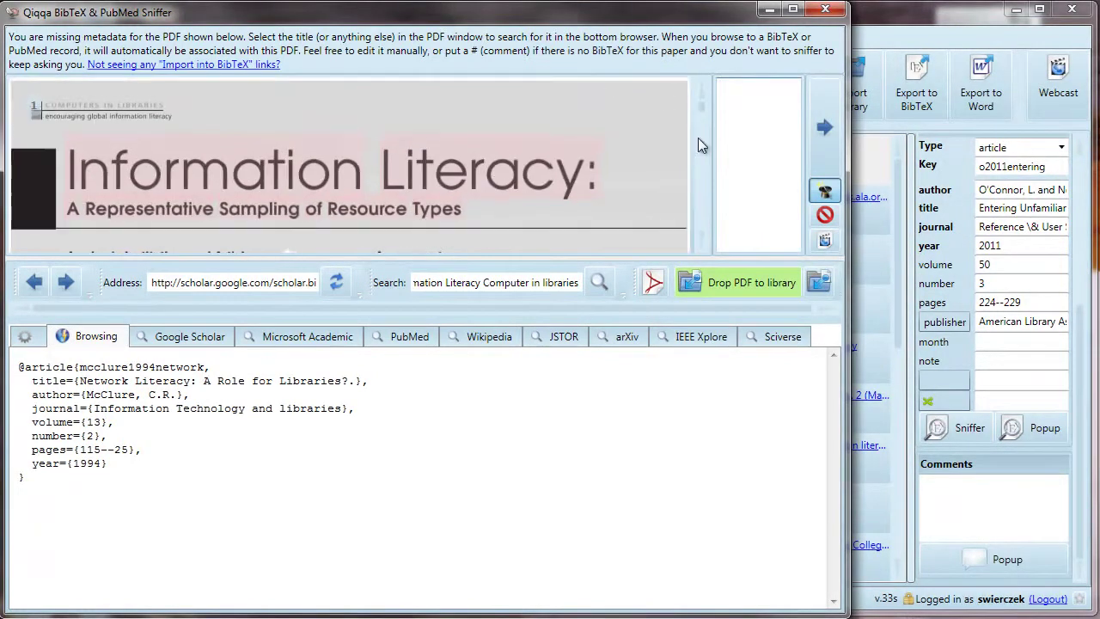
left_click(818, 138)
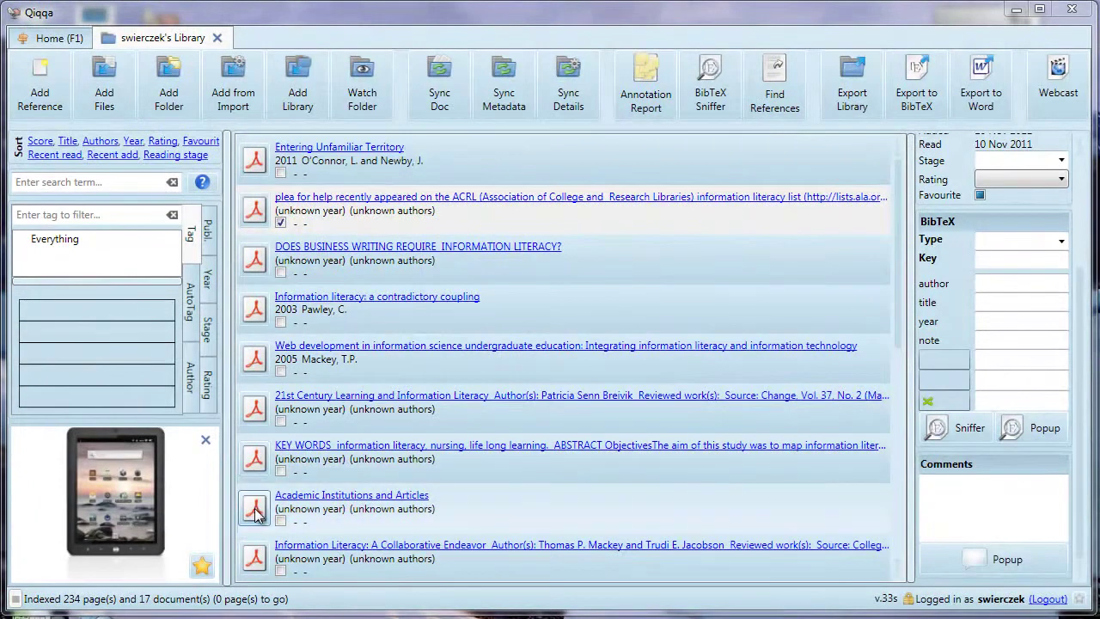
Step: Preview documents from their PDF icons in the library list
mouse_move(257, 509)
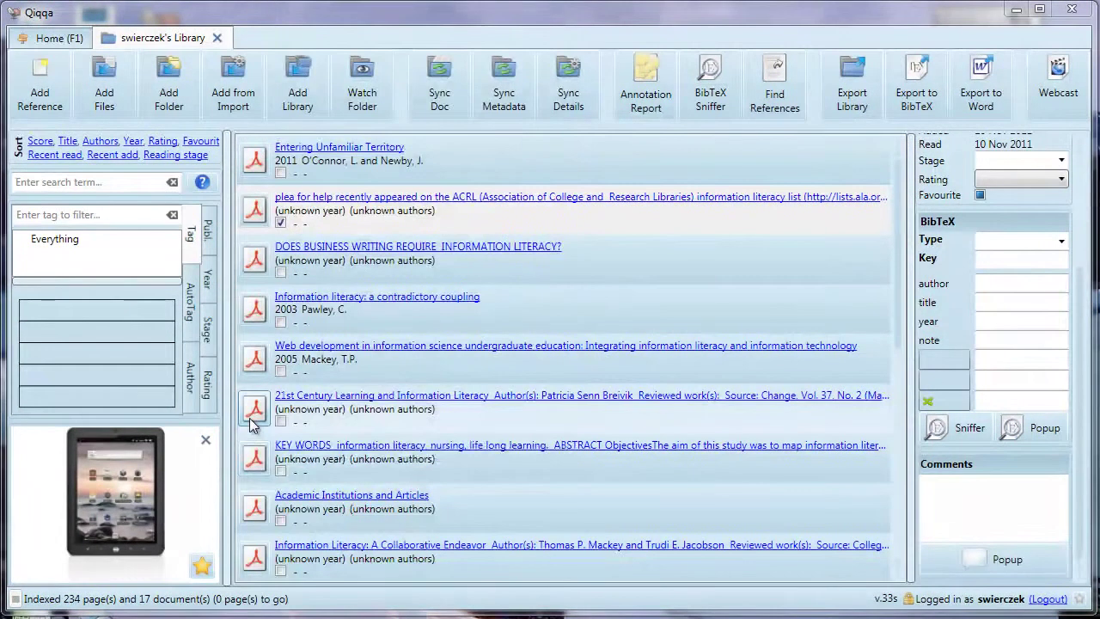
mouse_move(251, 437)
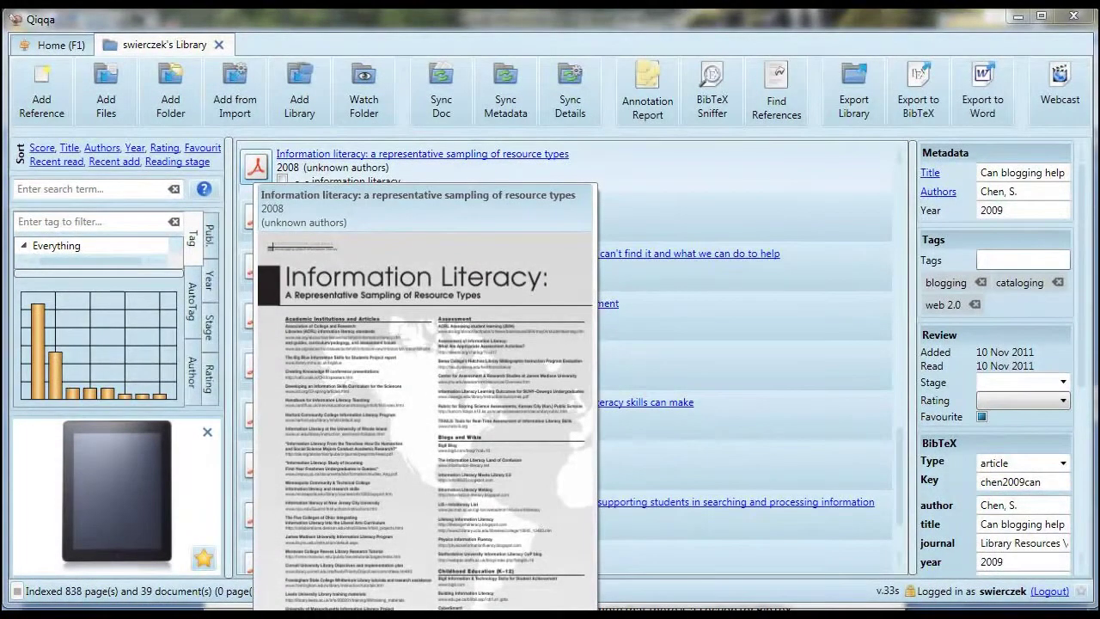
Step: Make the Academic Institutions PDF an article titled 'Information literacy: a representative sampling of resource types'
left_click(255, 165)
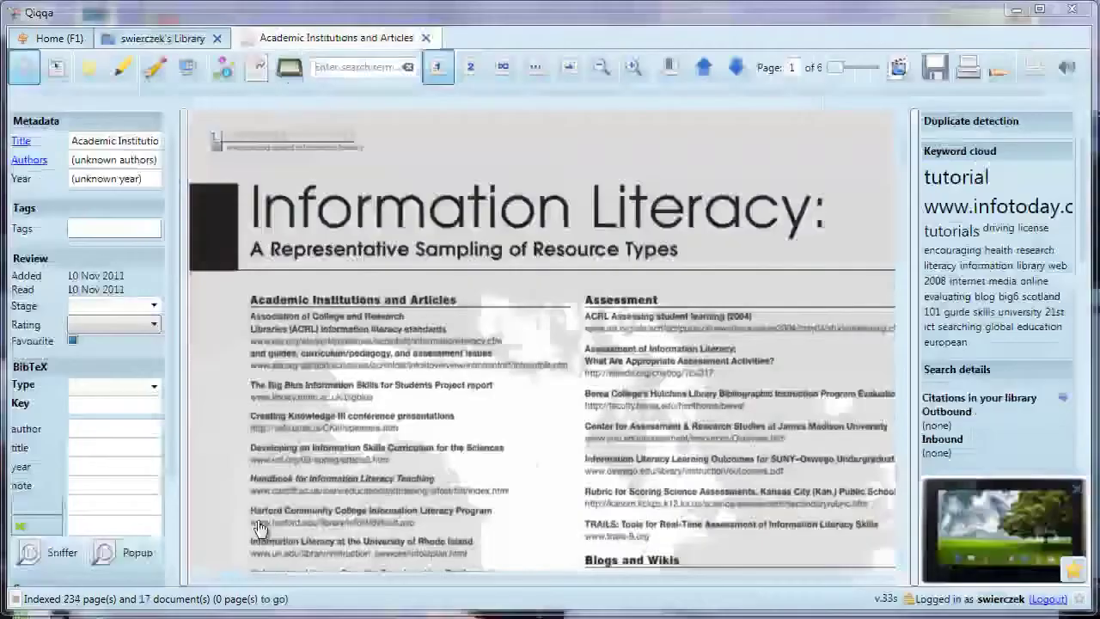
left_click(153, 388)
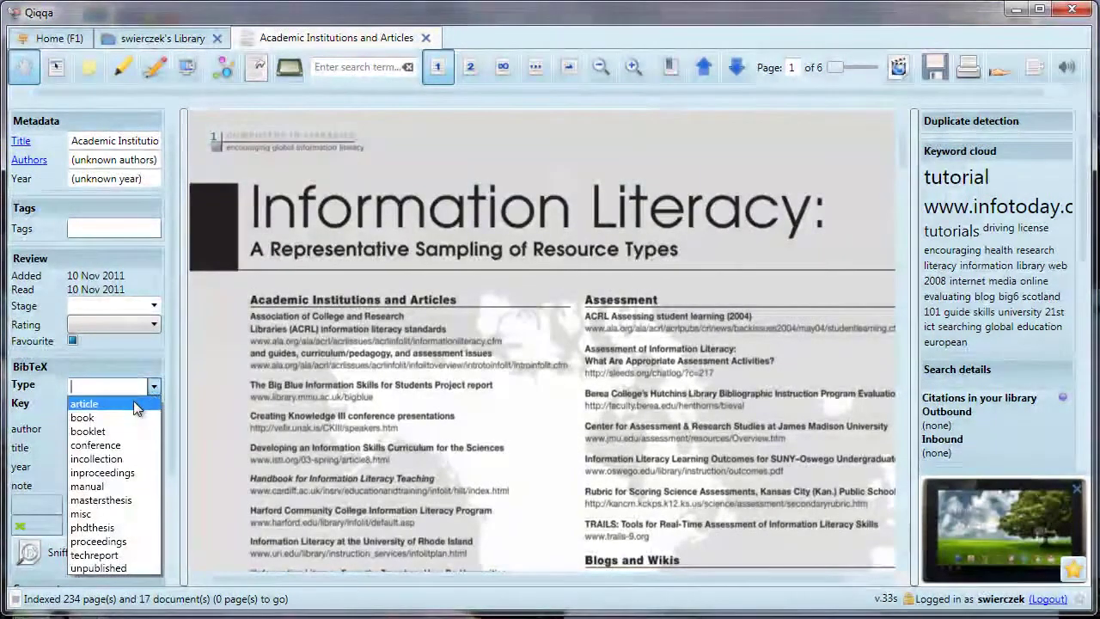
left_click(132, 403)
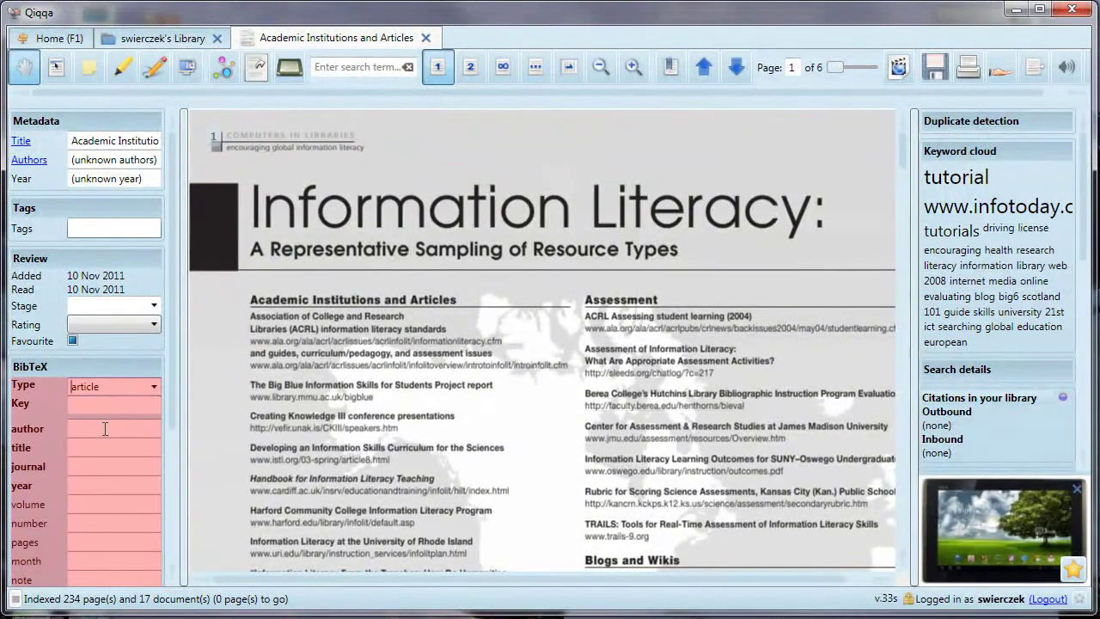
left_click(103, 429)
type("Informayion")
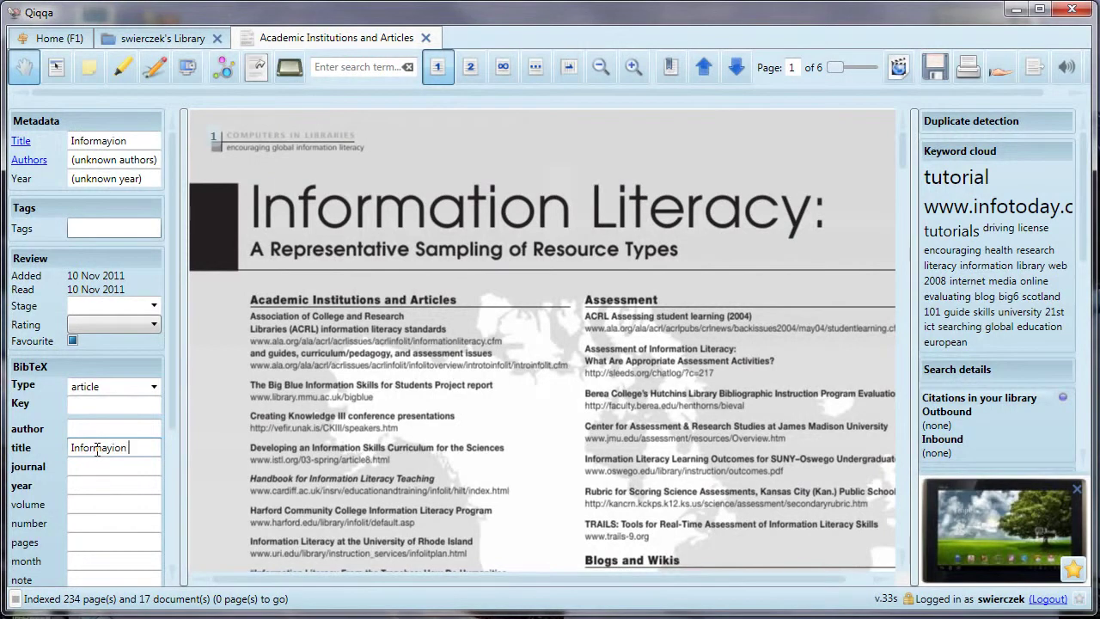
key("BackSpace")
key("BackSpace")
key("BackSpace")
type("tion literacy")
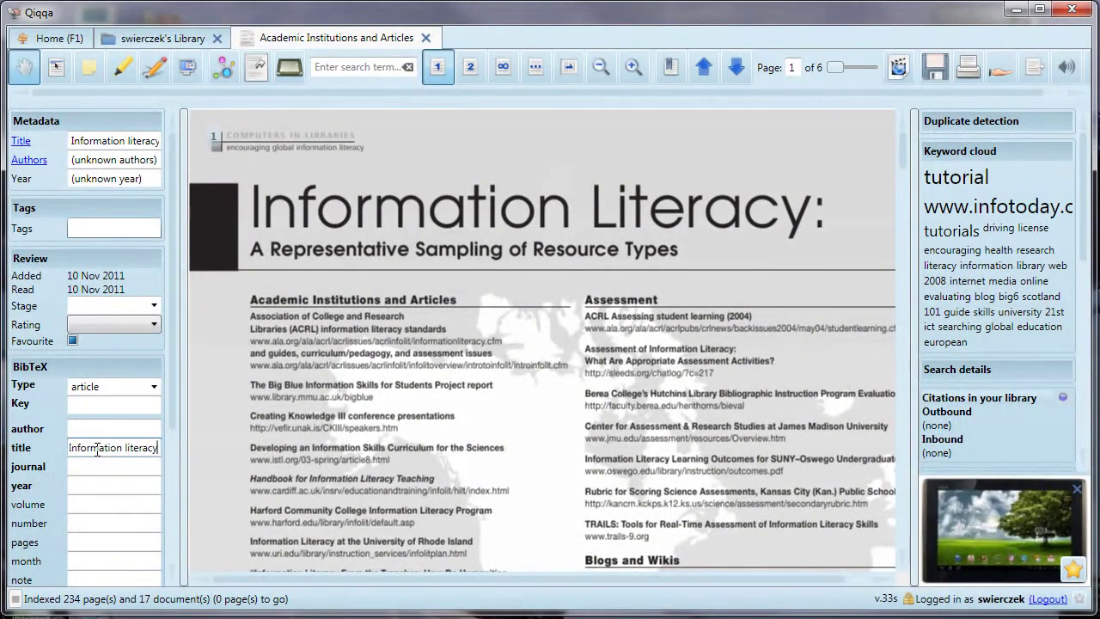
type(": a represent")
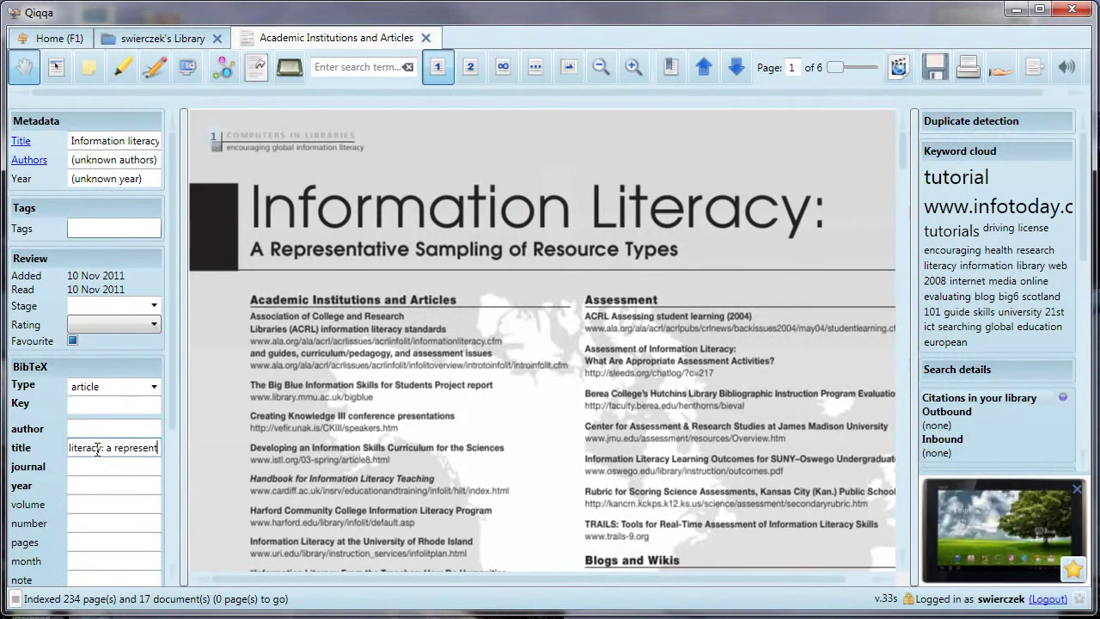
type("ative sampling of re")
type("source types")
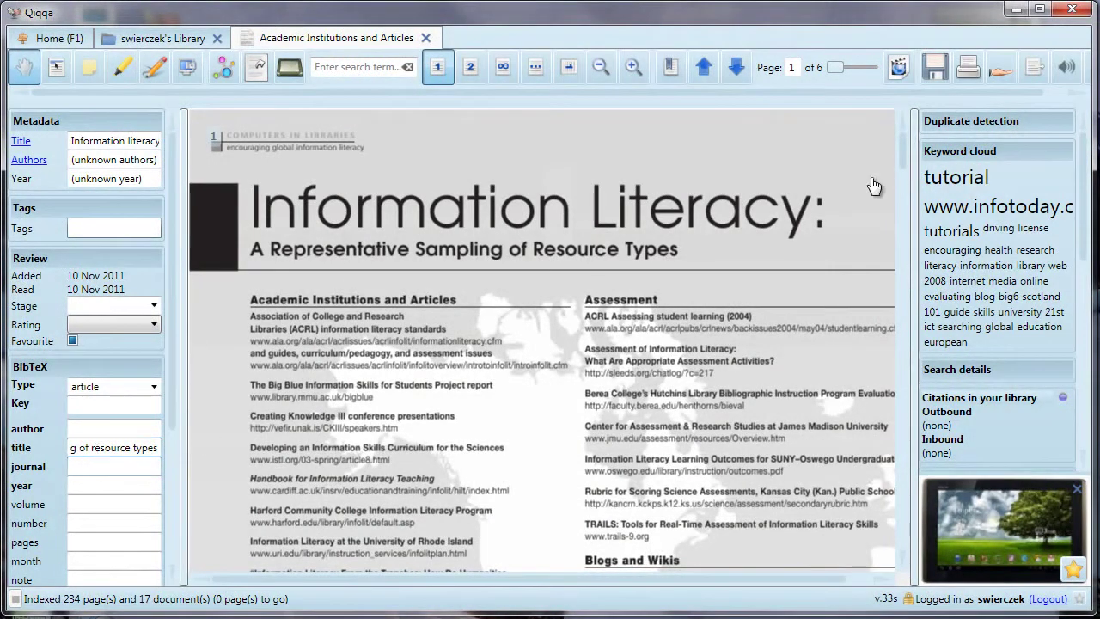
left_click_drag(898, 158, 898, 182)
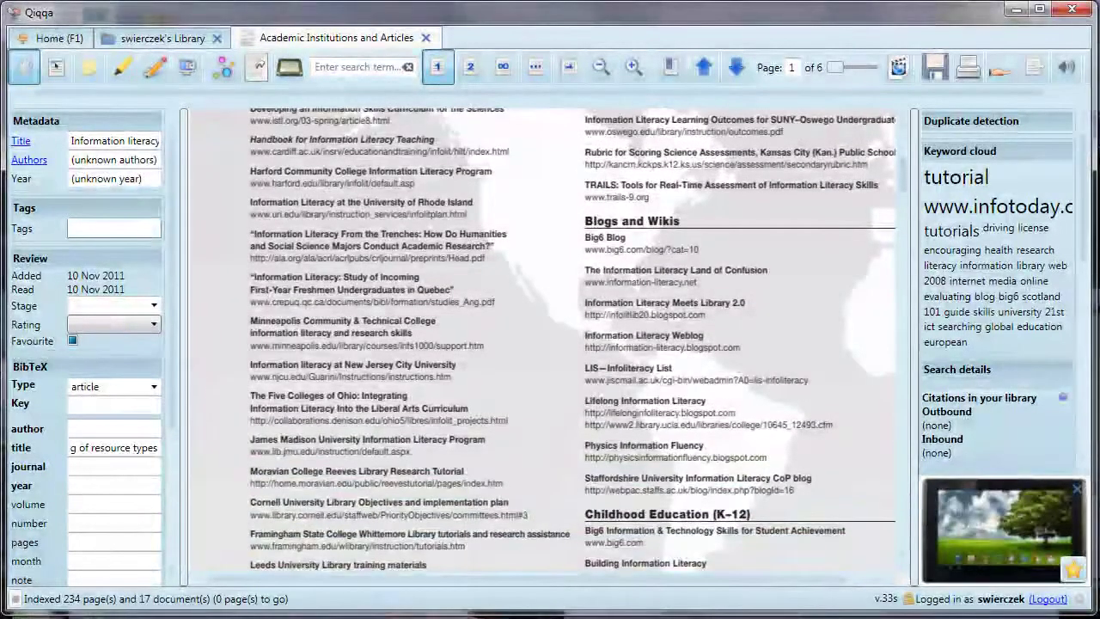
Step: Enter journal 'Computers in libraries', year 2008, volume 28, number 10 and month Nov/Dec
left_click(123, 468)
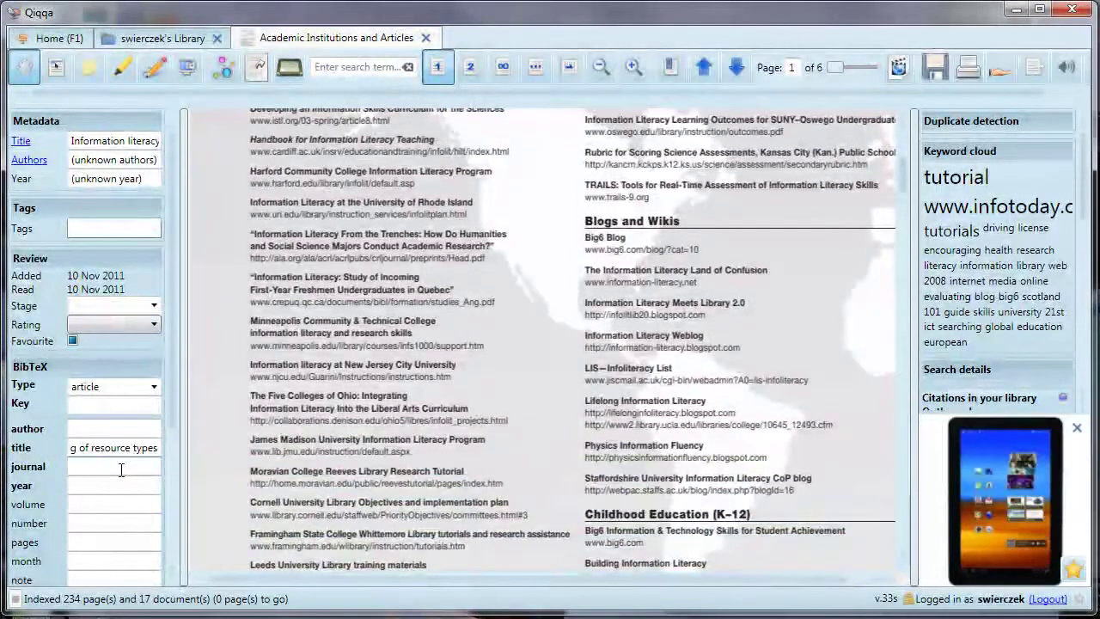
type("Computers in")
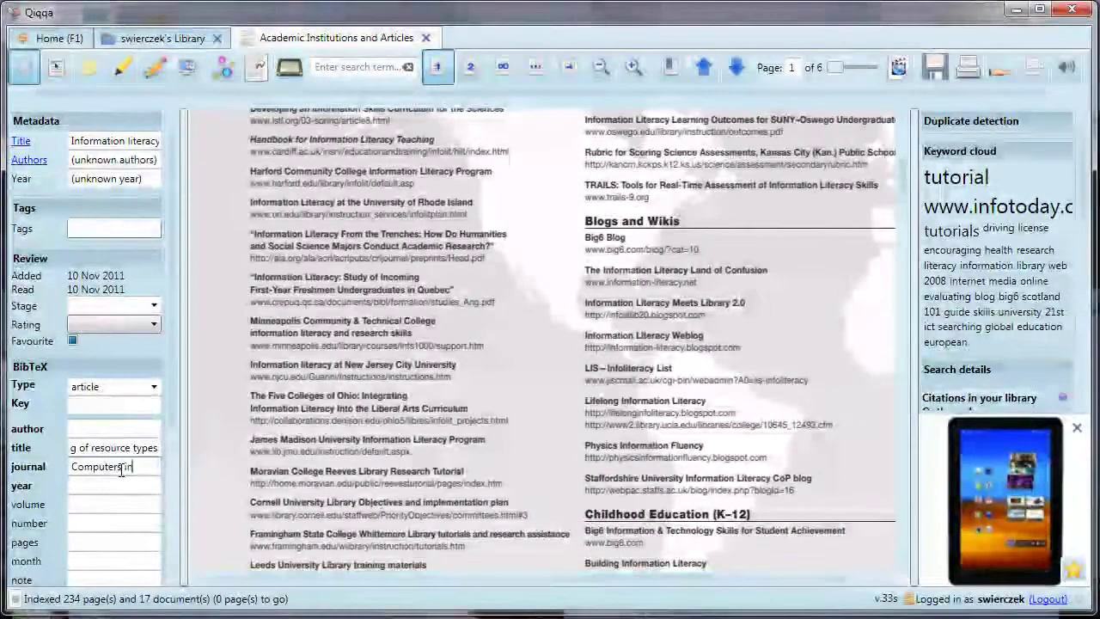
type(" libraries")
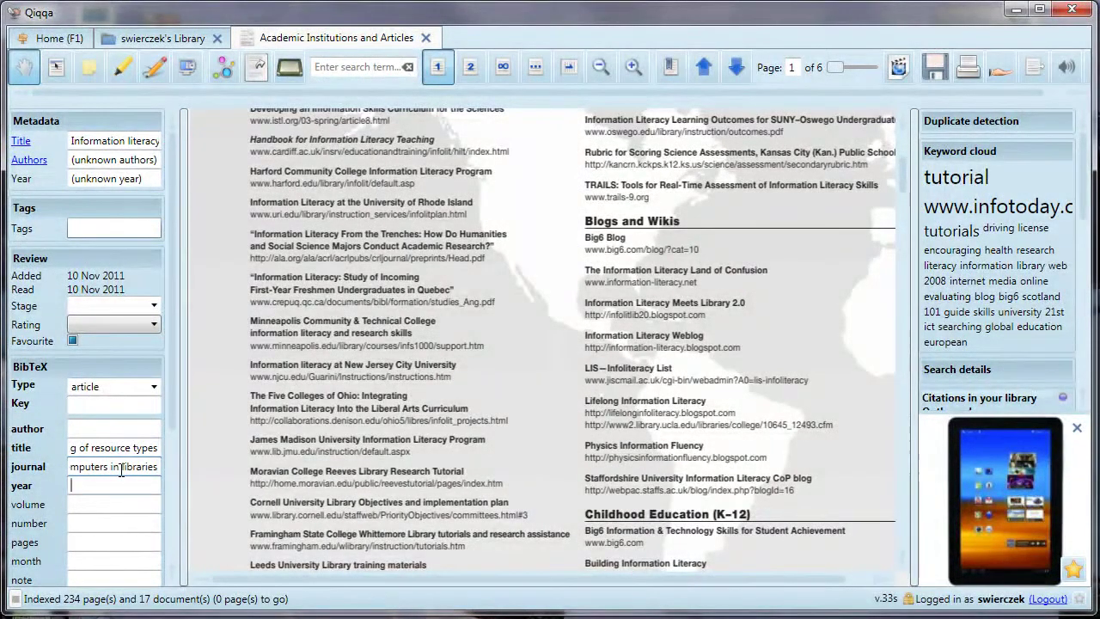
key("Tab")
type("2008")
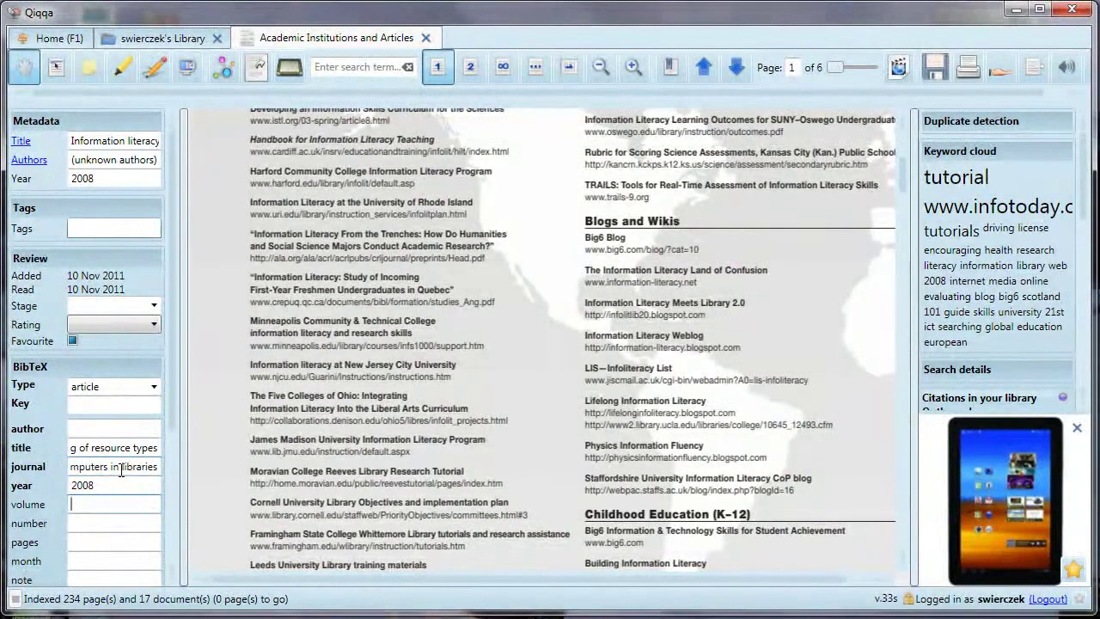
type("28")
key("Tab")
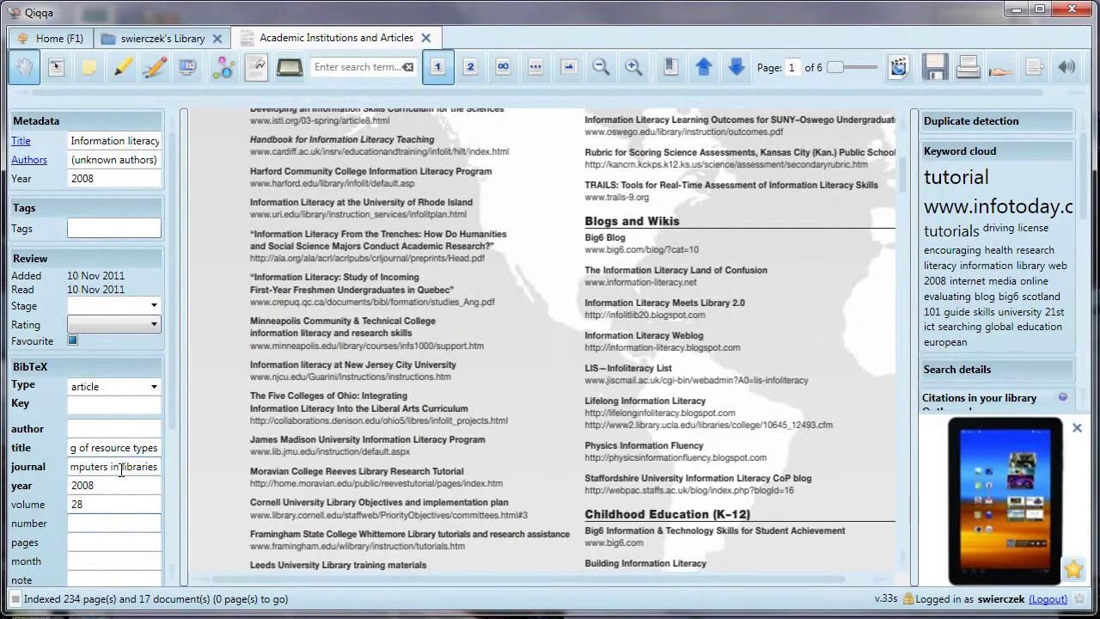
type("10")
key("Tab")
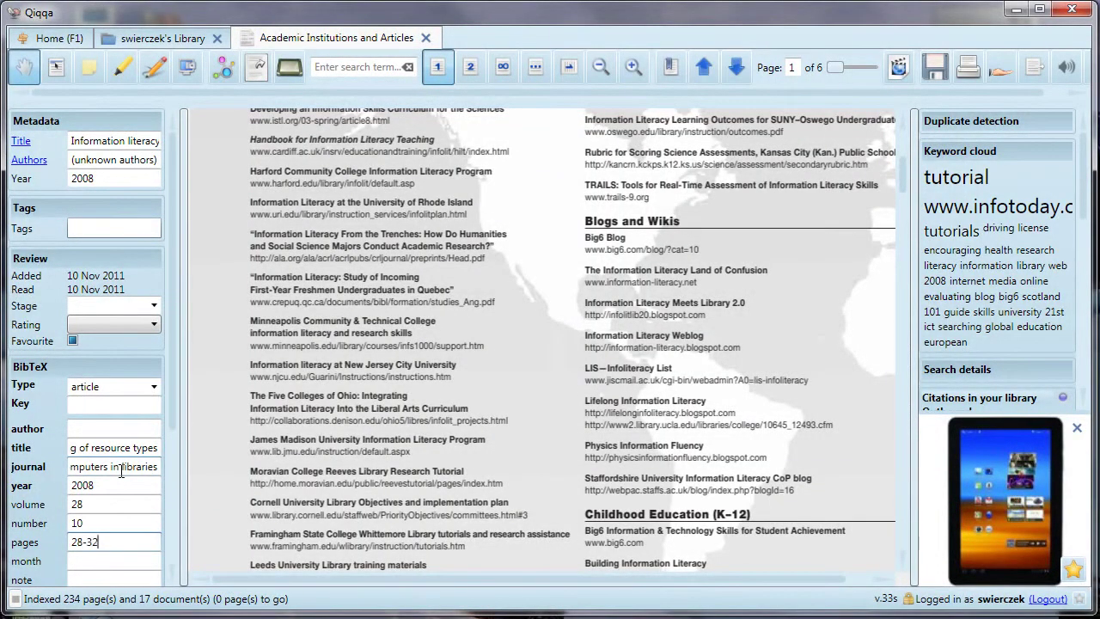
key("Tab")
type("Nov/Dec")
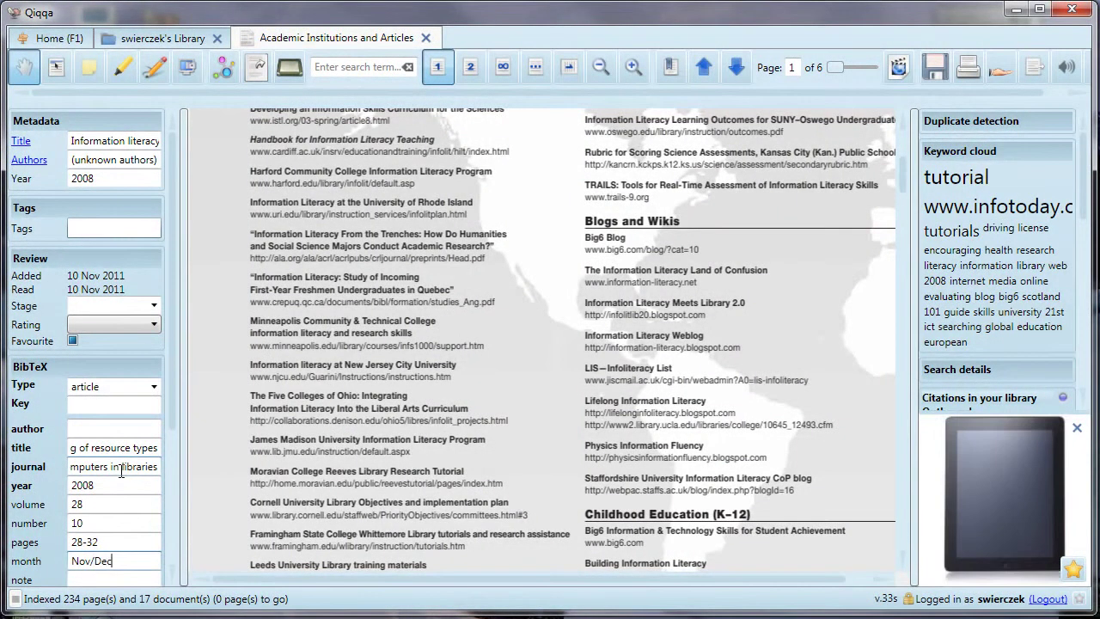
key("Tab")
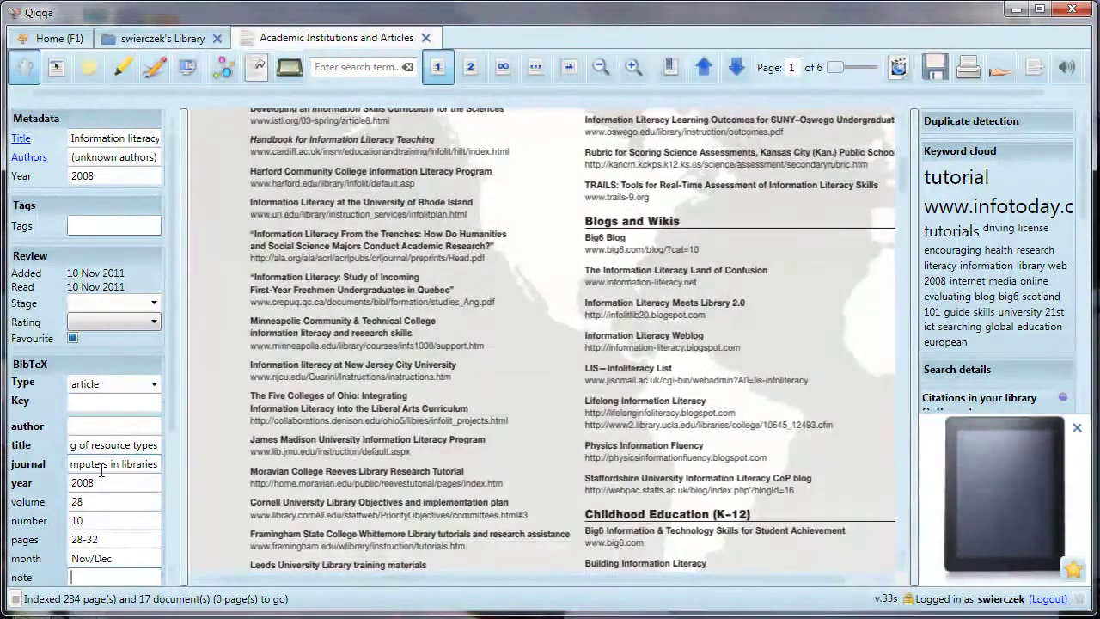
Step: Comment that the article was recommended in the LIS530 class, then close the article
left_click_drag(169, 380, 152, 498)
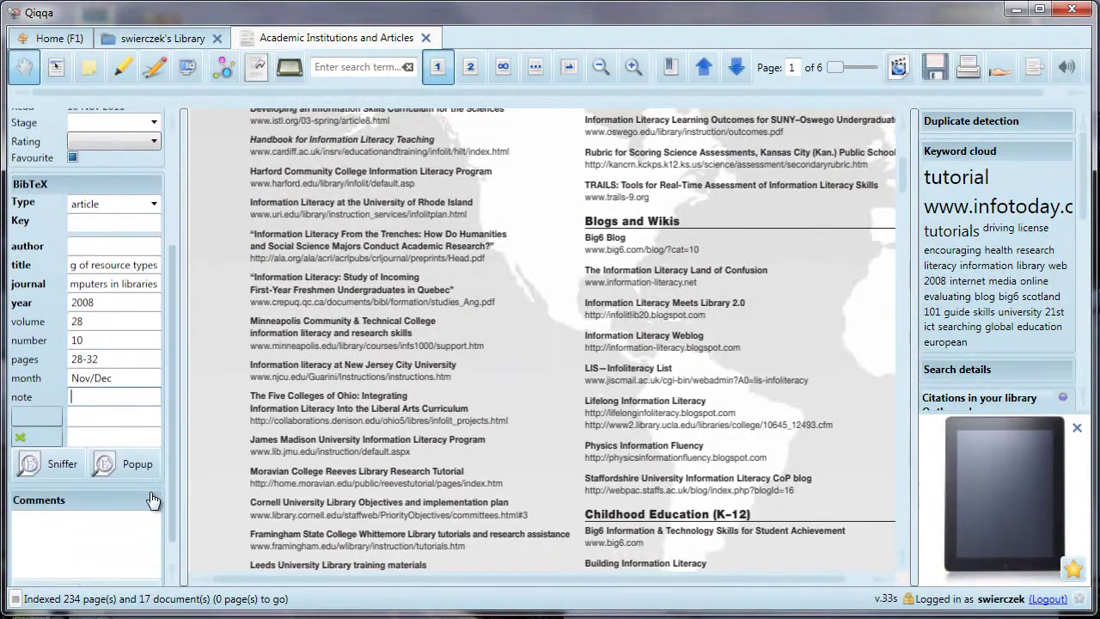
left_click(98, 418)
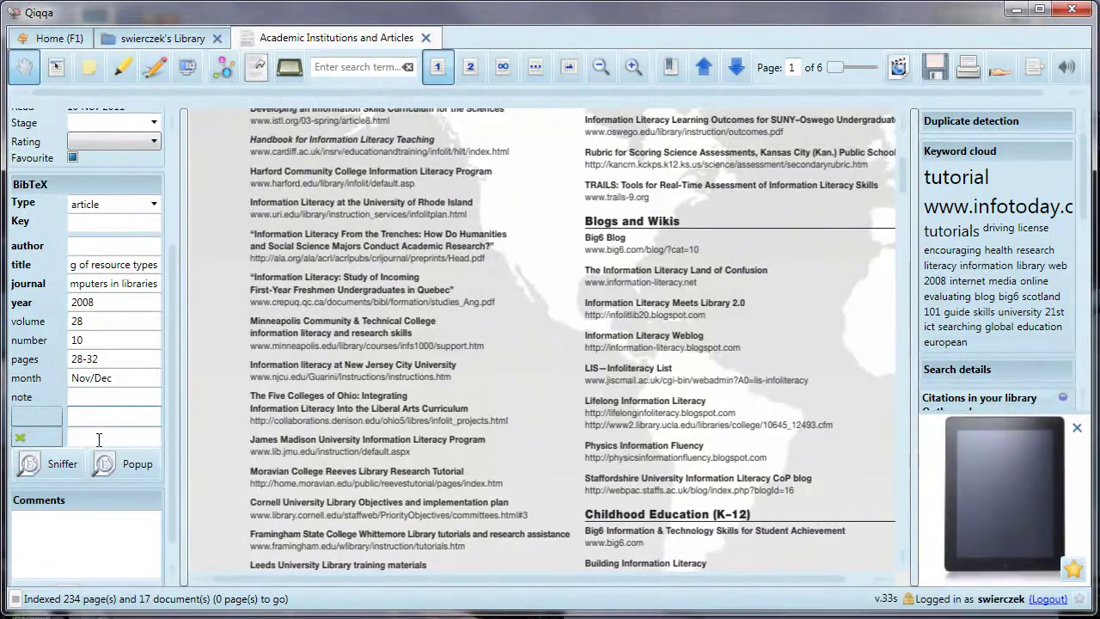
left_click(98, 436)
left_click(93, 532)
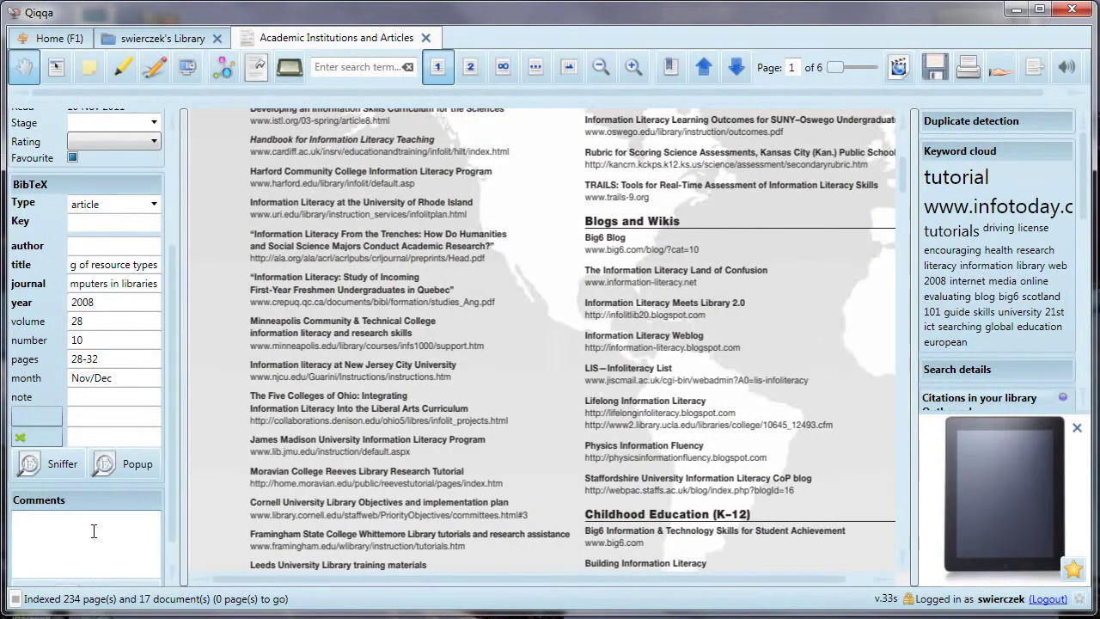
type("Recommene")
type("ed by Sue in LIS")
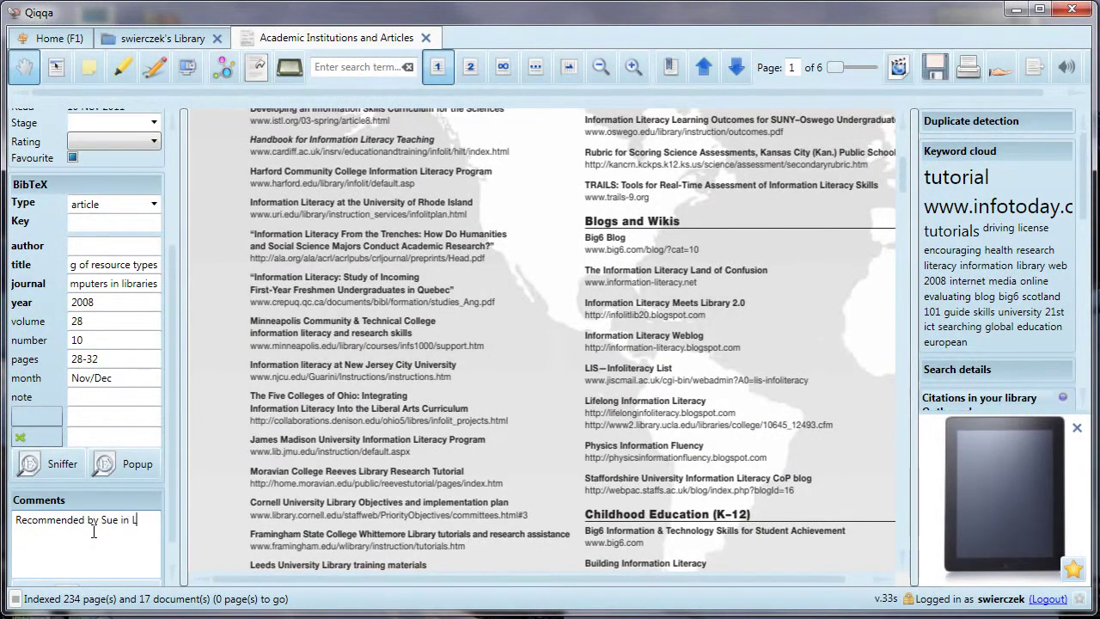
type("530 class.")
left_click(425, 39)
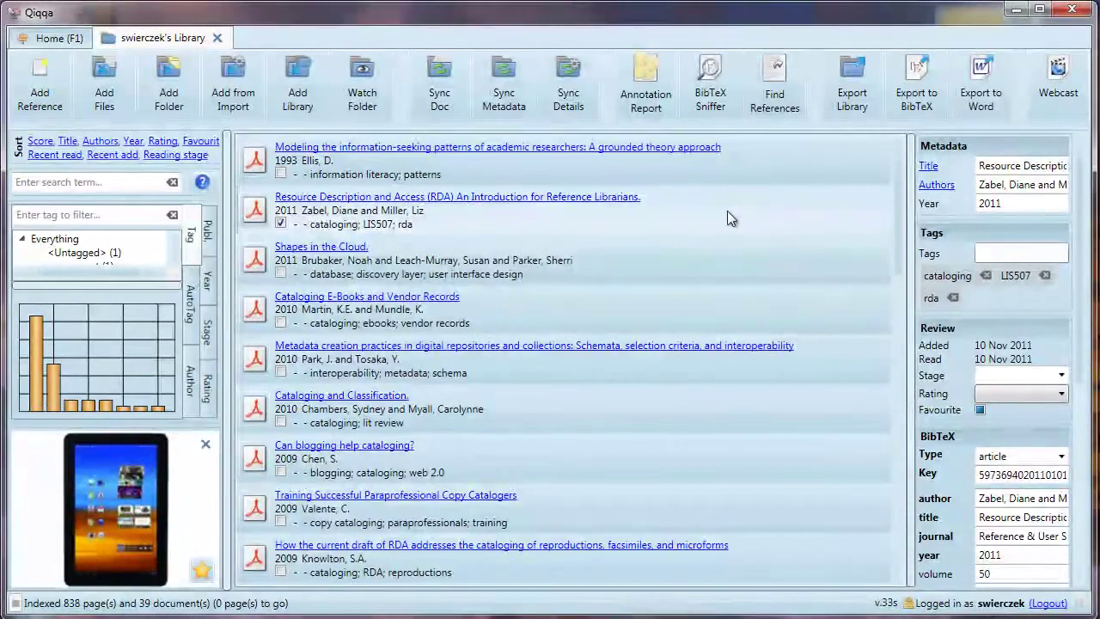
Step: Tag the Shapes in the Cloud paper with 'cloud'
left_click(712, 271)
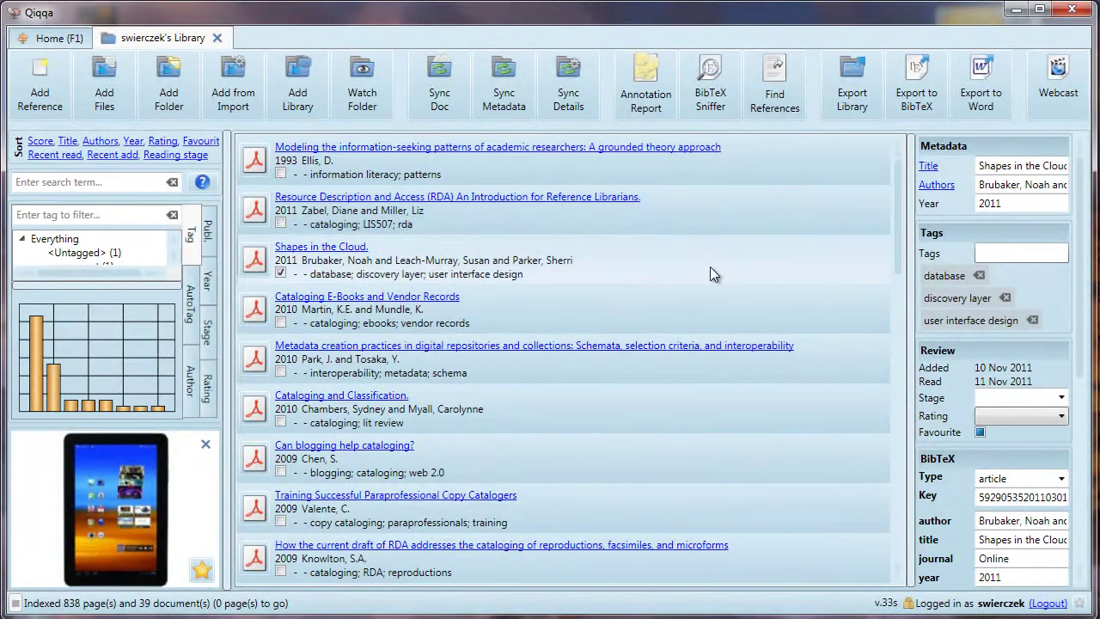
left_click(1025, 254)
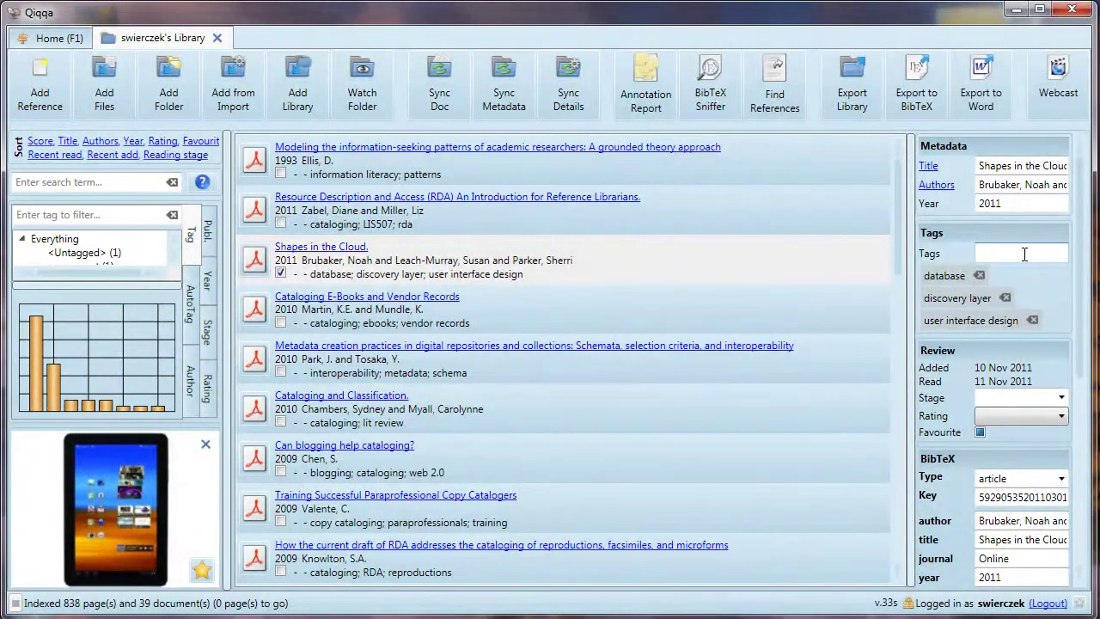
type("cloud")
key("Return")
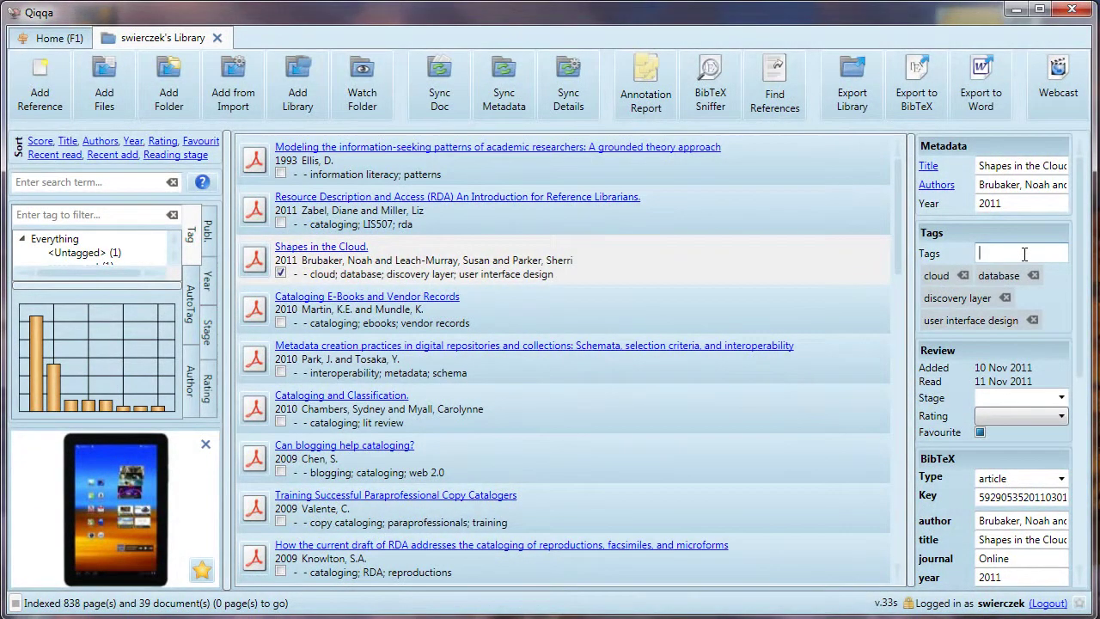
Step: Add the cloud tag to Cataloging E-Books and Vendor Records, then remove it again
left_click(653, 314)
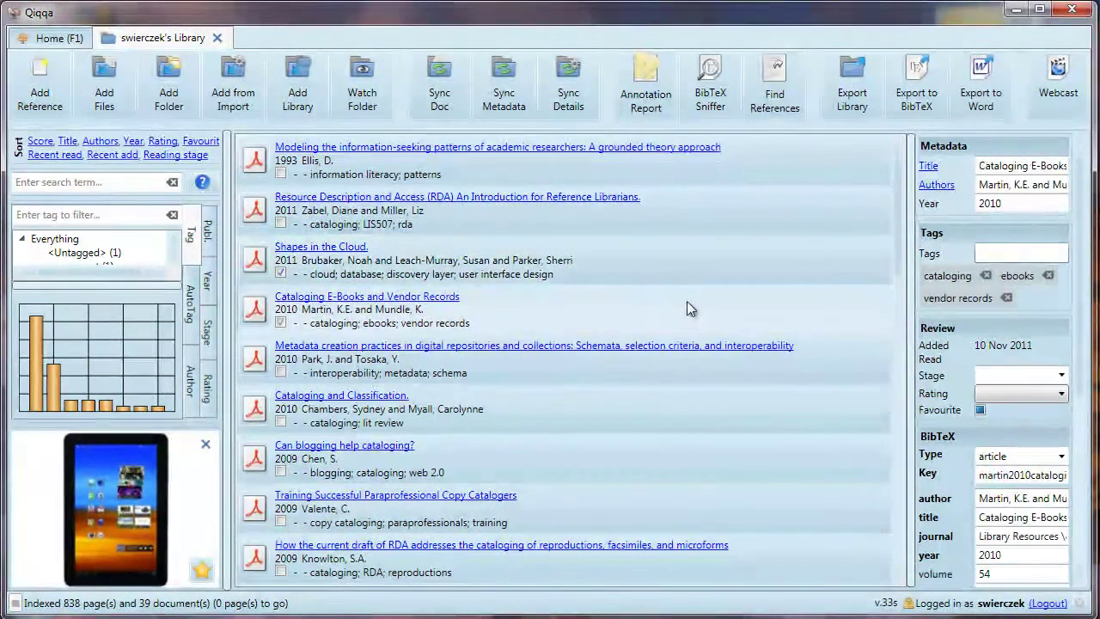
left_click(1003, 253)
type("cl")
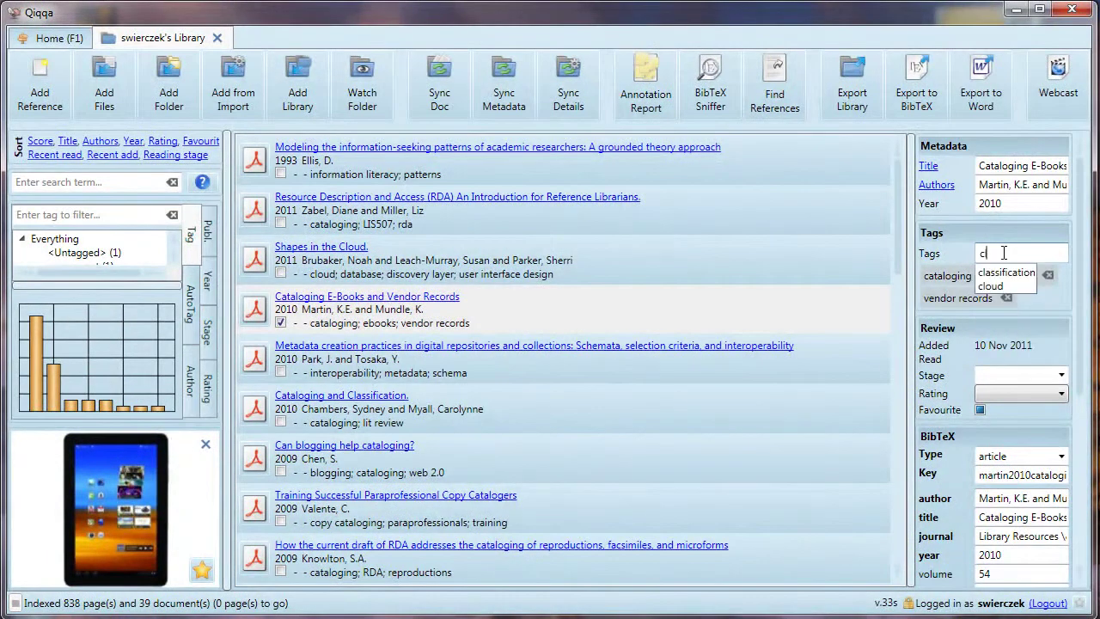
left_click(999, 287)
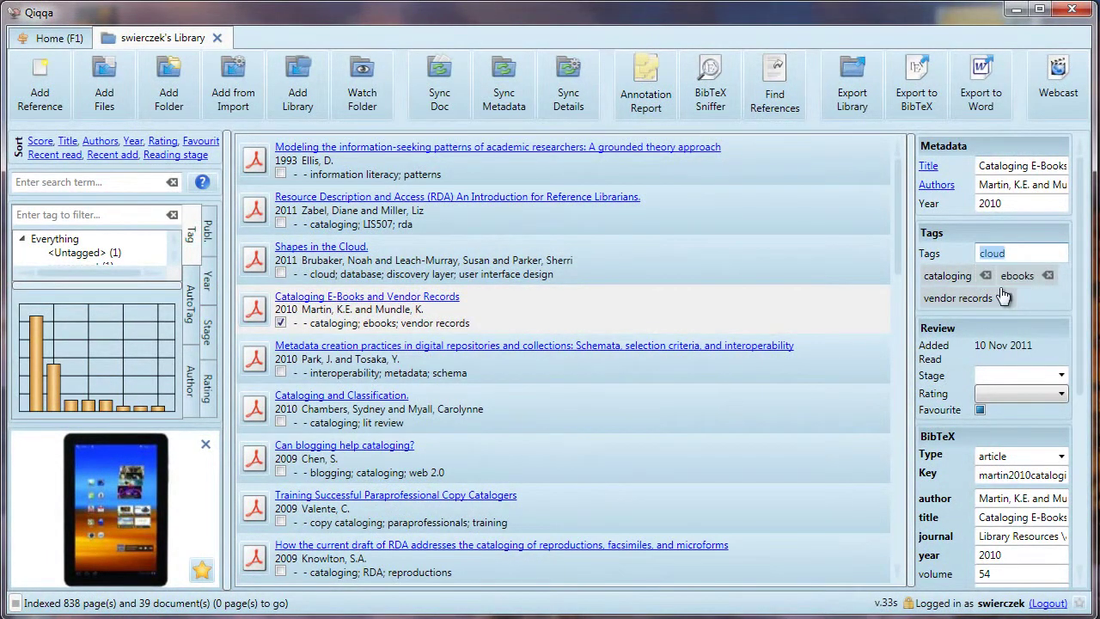
key("Return")
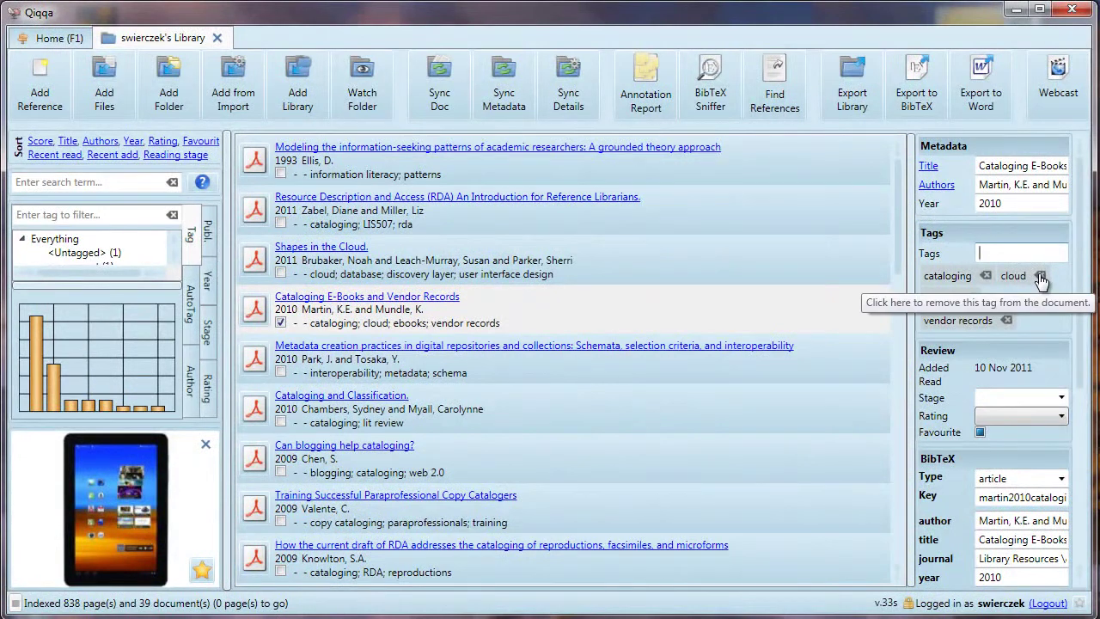
left_click(1040, 277)
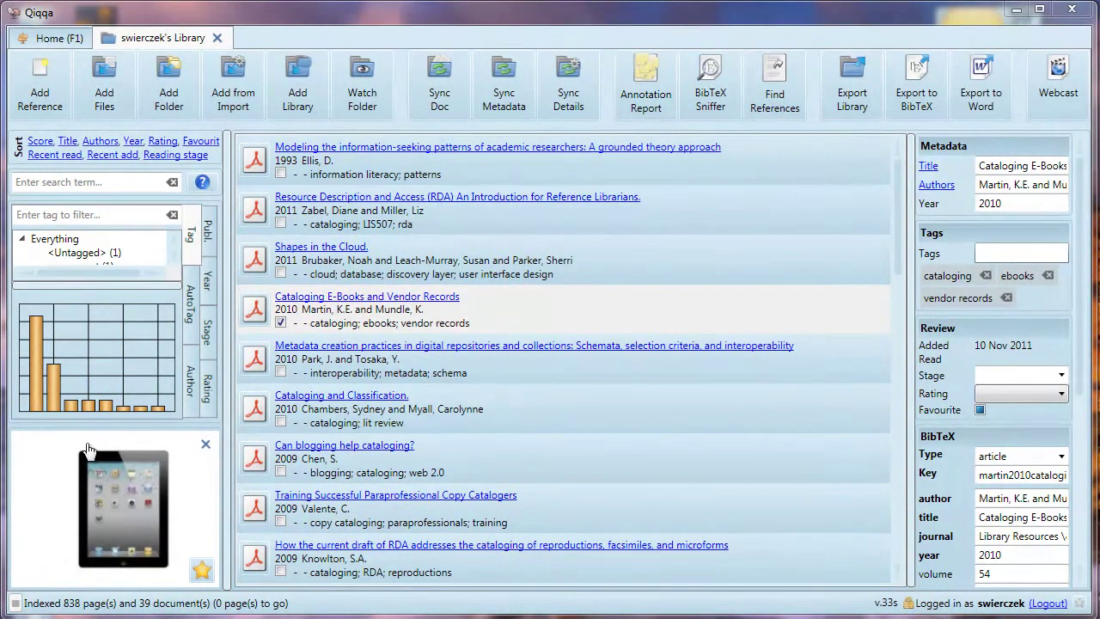
Step: Scroll through the Tag list, then switch to the AutoTag view to generate autoTags
mouse_move(35, 409)
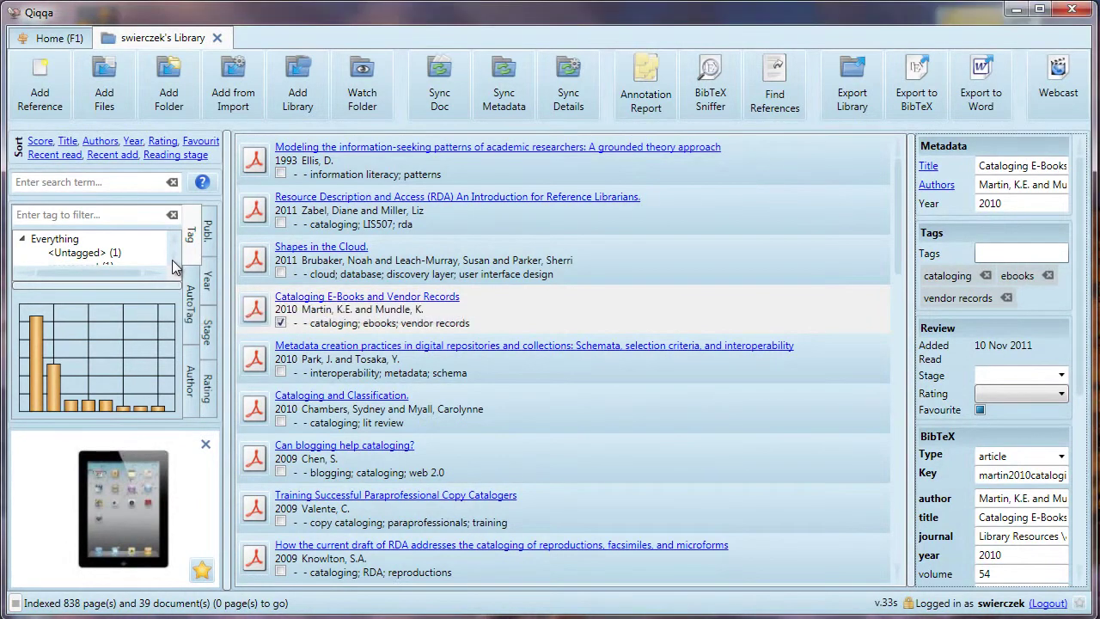
scroll(175, 263, "down", 1)
scroll(175, 263, "down", 4)
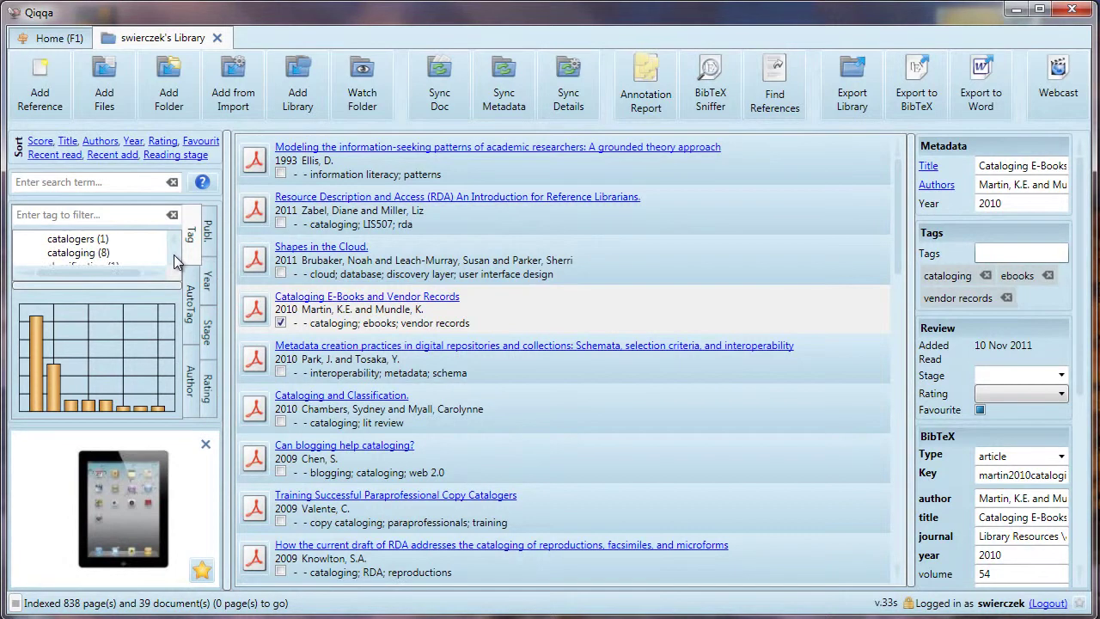
scroll(176, 263, "down", 4)
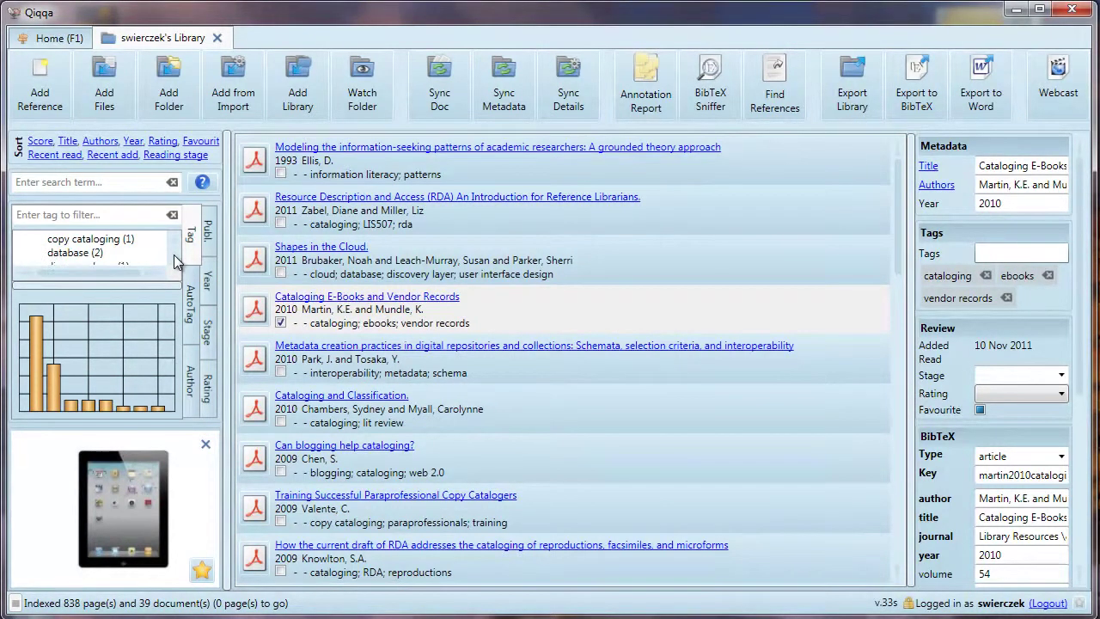
scroll(176, 263, "down", 2)
scroll(175, 262, "down", 1)
scroll(175, 263, "down", 1)
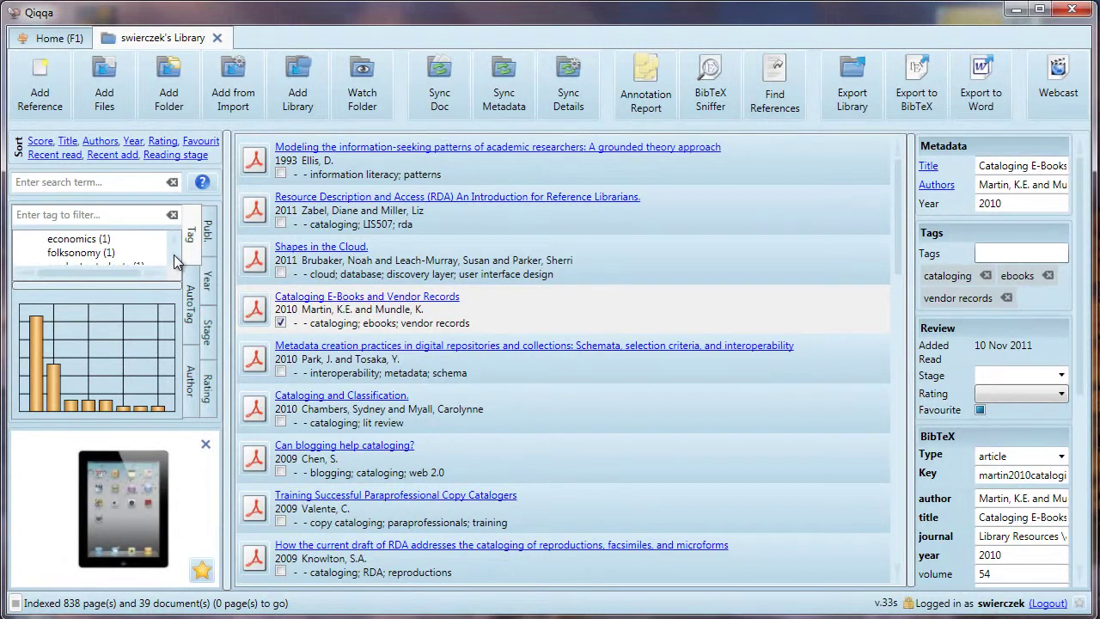
scroll(175, 263, "down", 2)
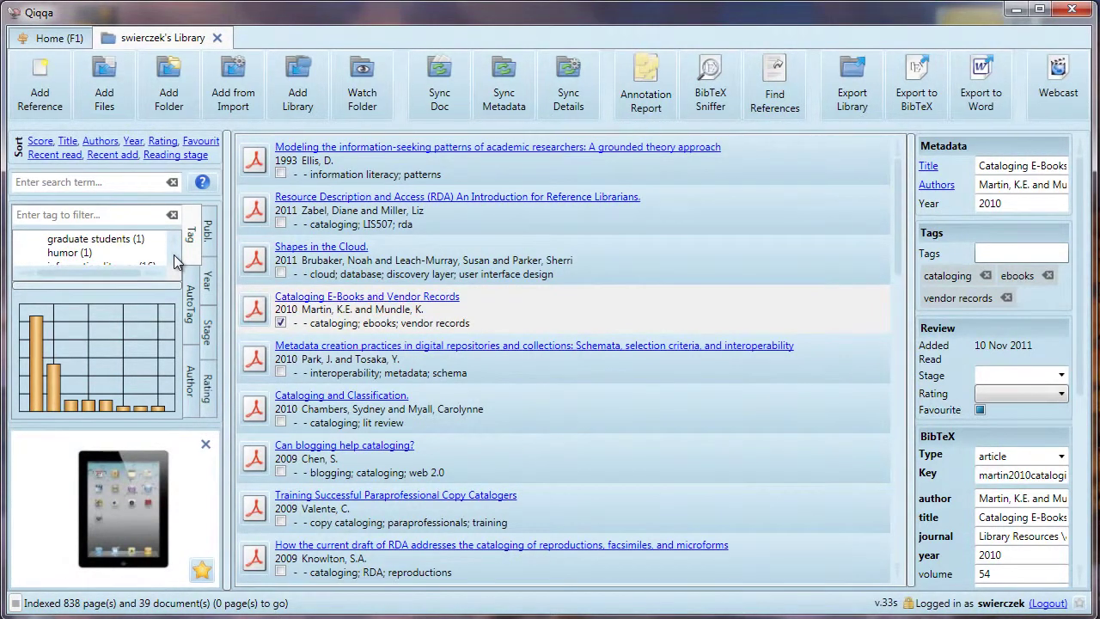
left_click(175, 264)
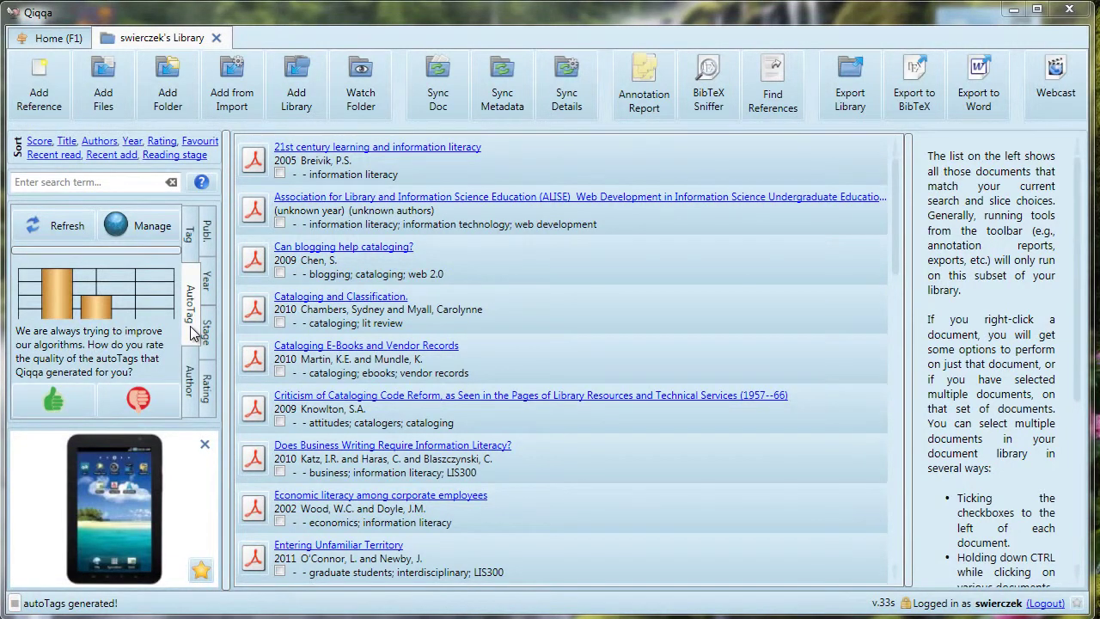
Step: Check the AutoTag black/whitelist without changes, then open Entering Unfamiliar Territory in its own tab
mouse_move(57, 309)
mouse_move(96, 318)
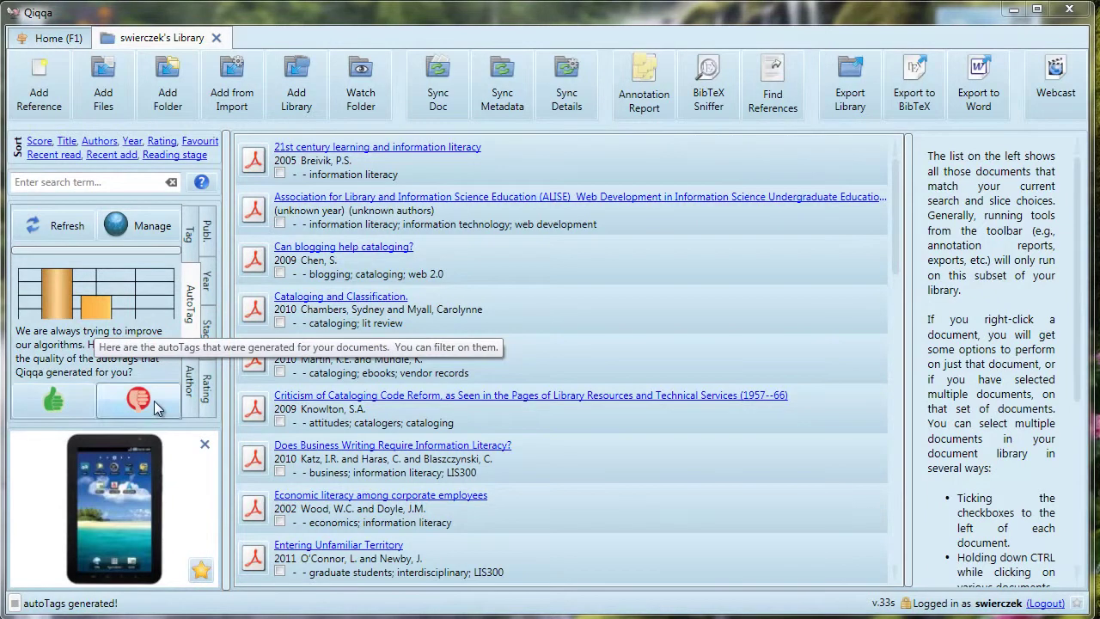
left_click(147, 223)
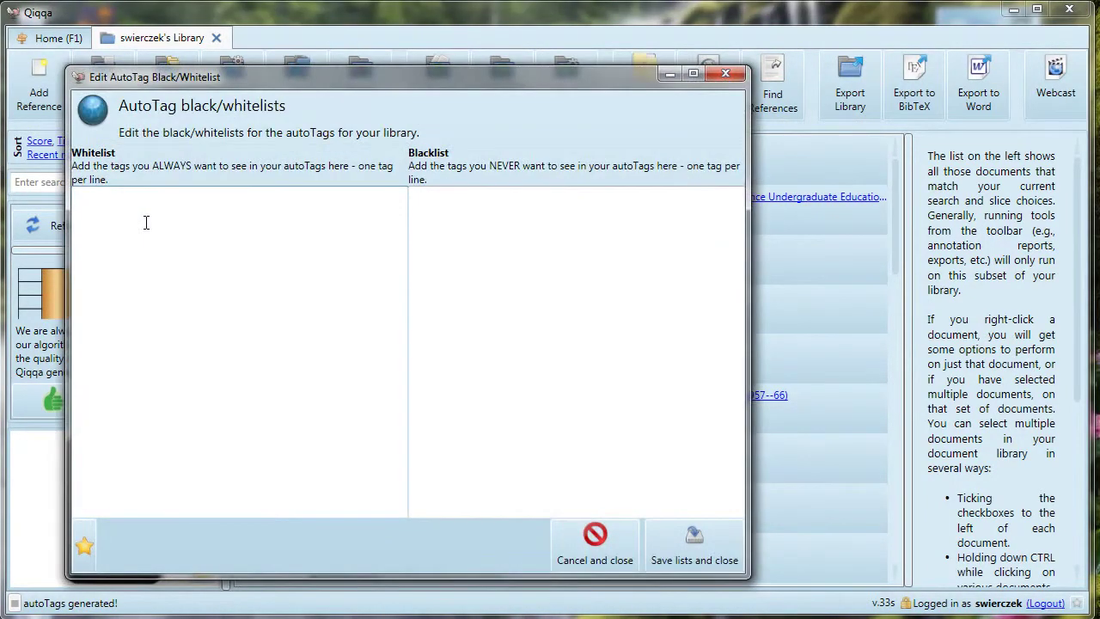
left_click(588, 560)
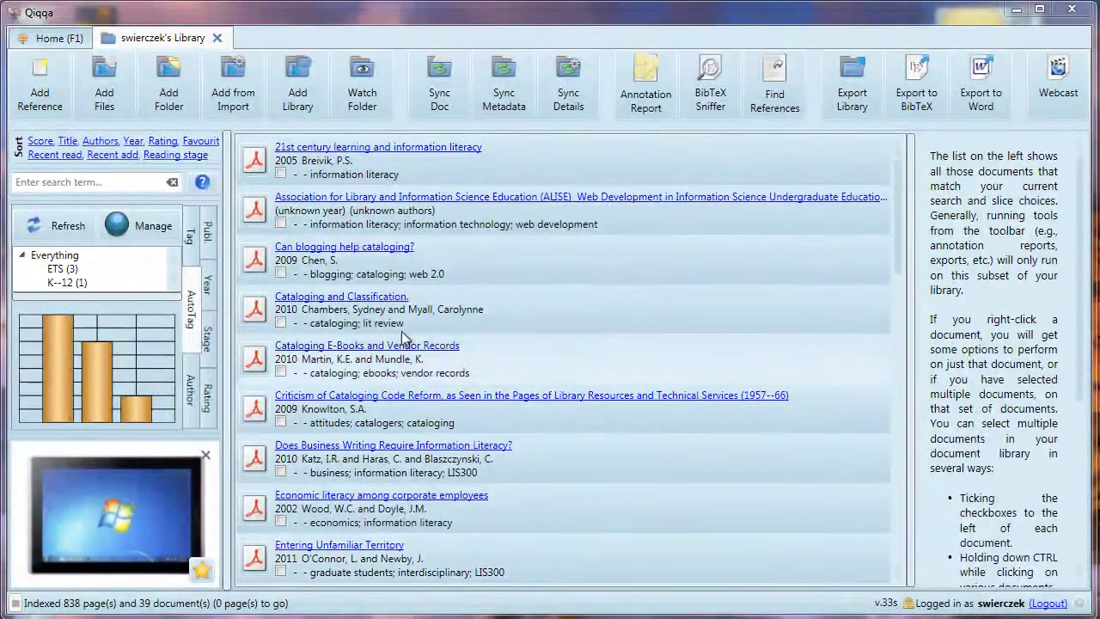
mouse_move(258, 312)
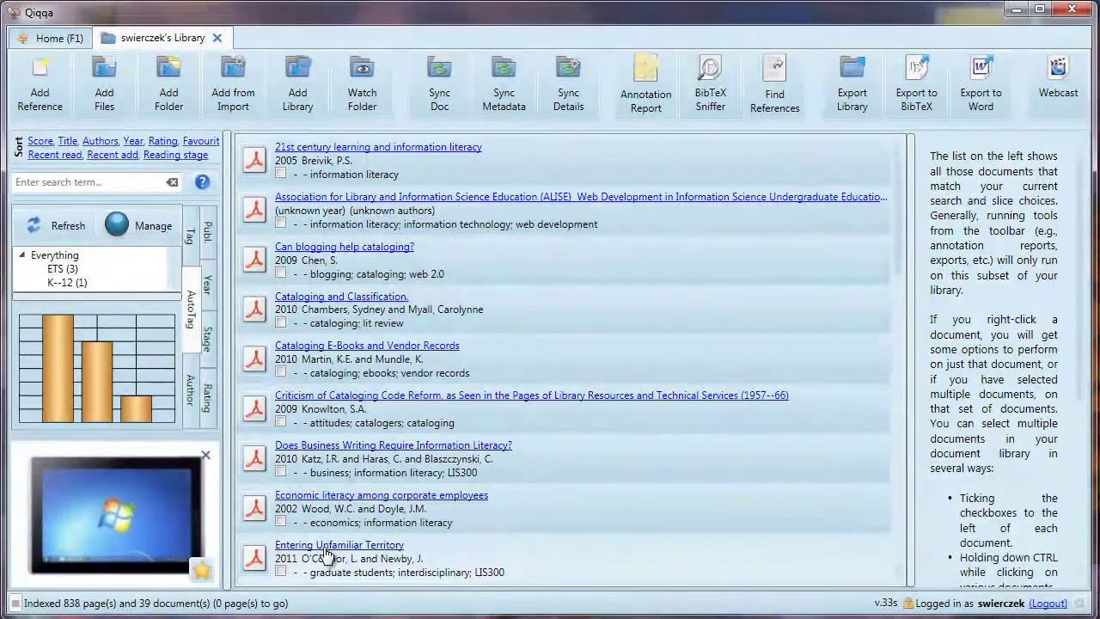
double_click(325, 551)
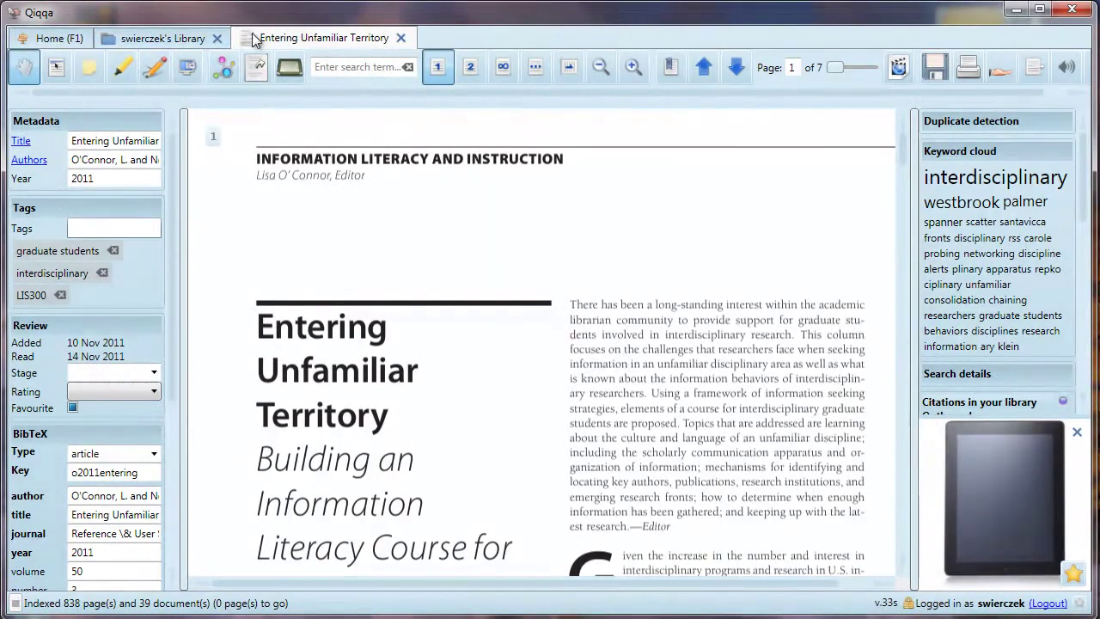
Step: Visit the library and start page tabs, return to Entering Unfamiliar Territory, and scroll its details
left_click(183, 43)
left_click(43, 41)
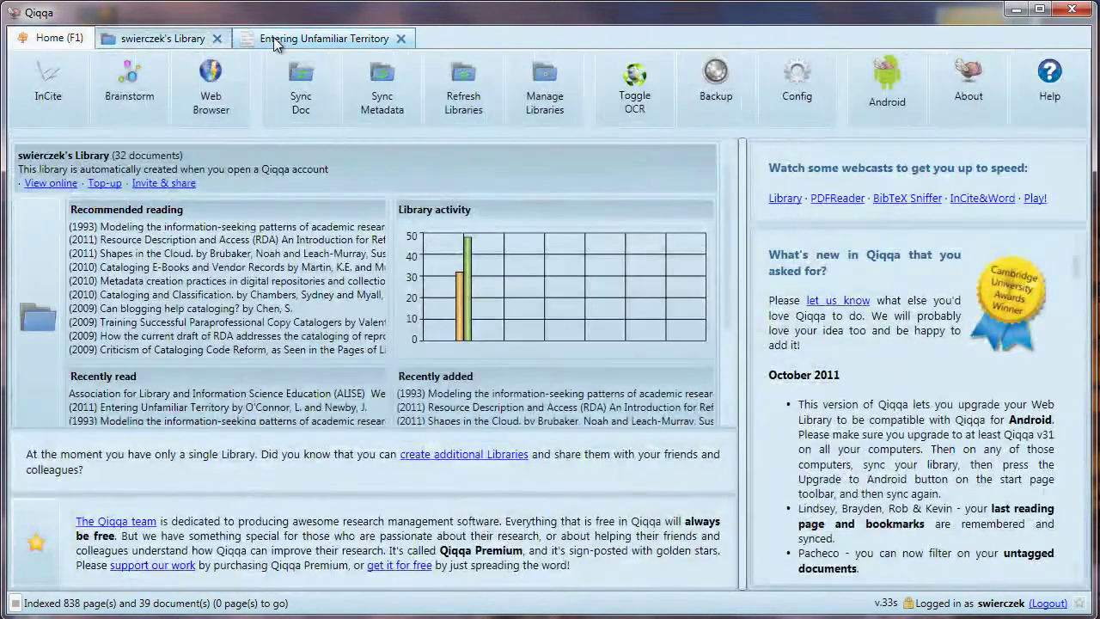
left_click(274, 39)
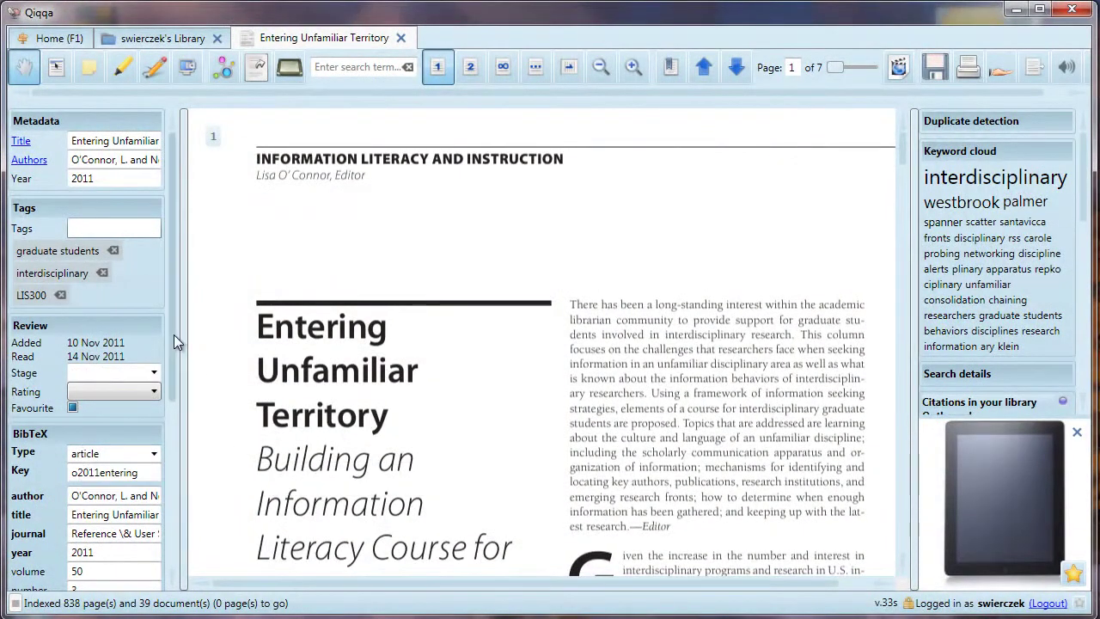
left_click_drag(172, 336, 151, 544)
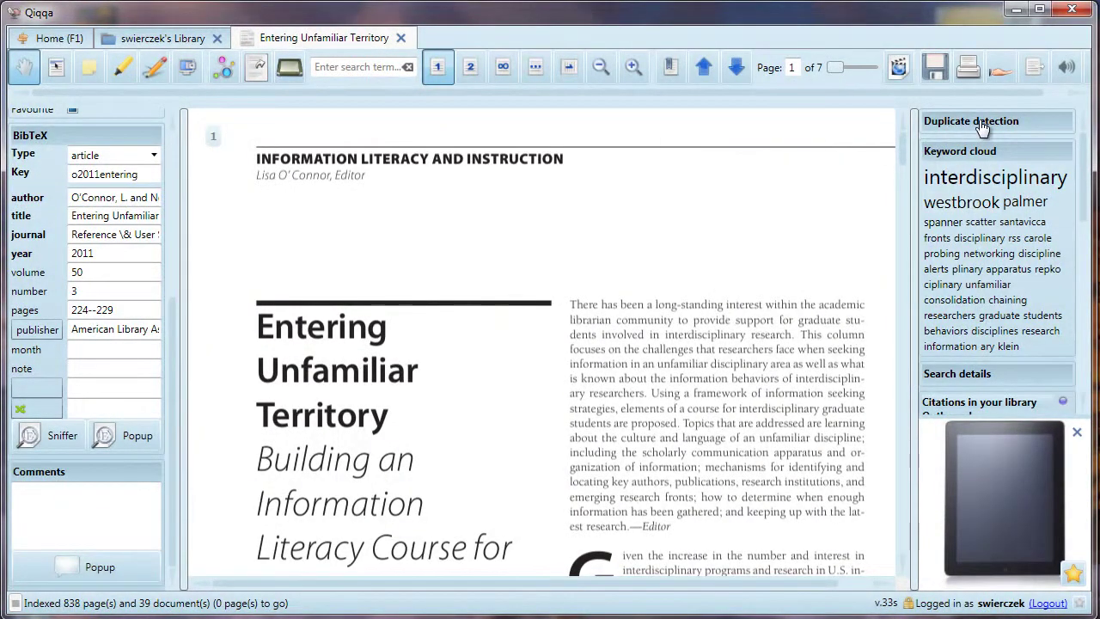
mouse_move(982, 127)
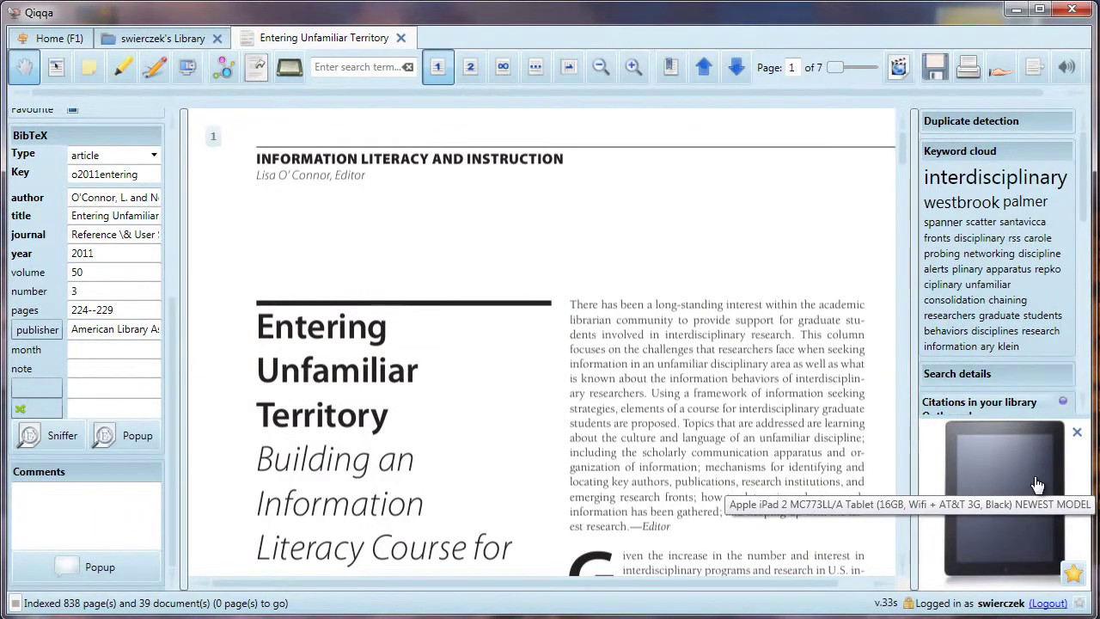
Step: Dismiss the tablet advert and scroll through the Google Scholar similar papers
left_click(1078, 437)
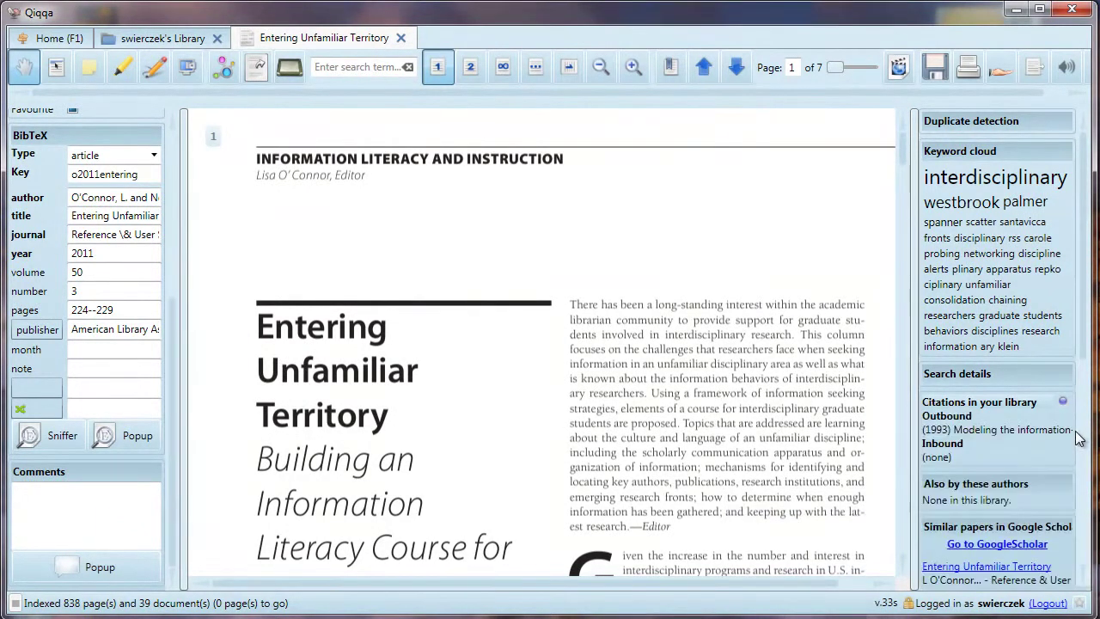
left_click_drag(1087, 215, 1085, 324)
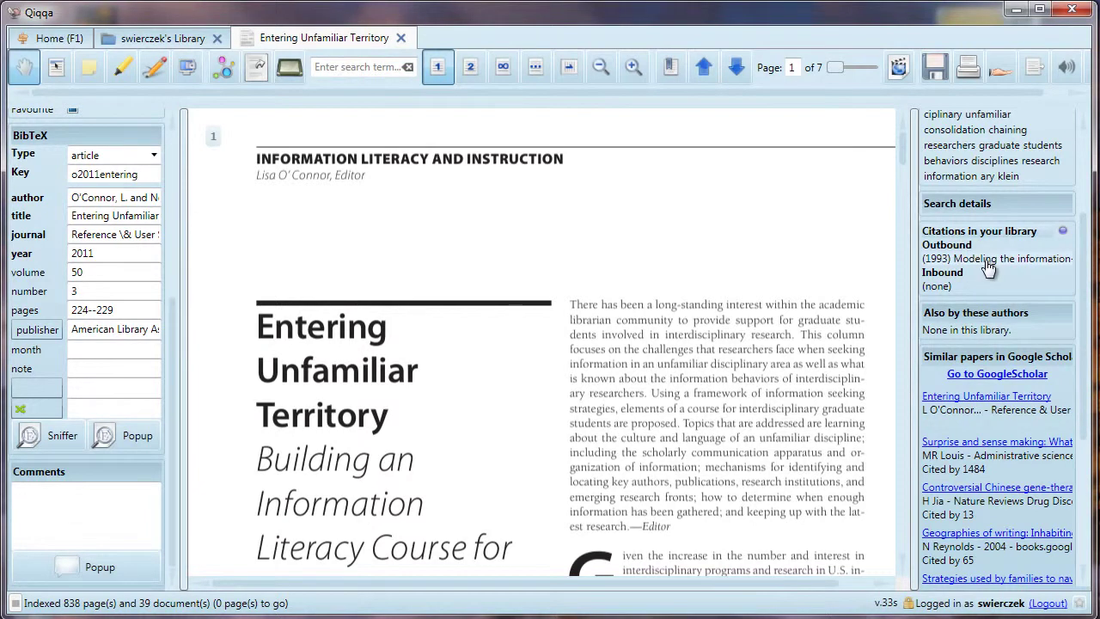
mouse_move(988, 267)
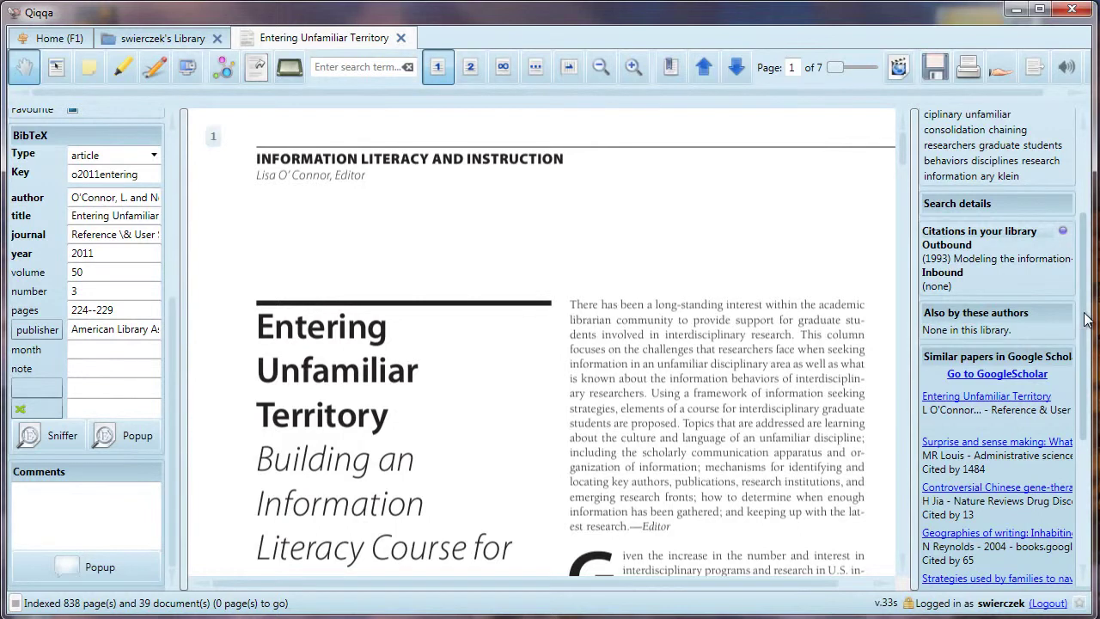
scroll(1085, 320, "down", 3)
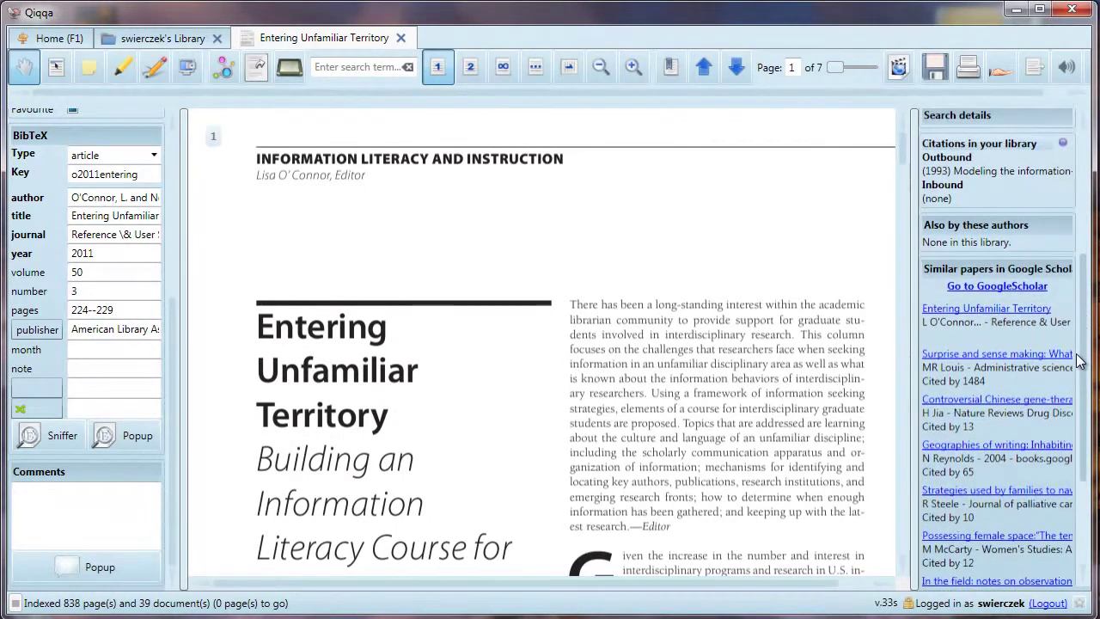
scroll(1079, 362, "down", 1)
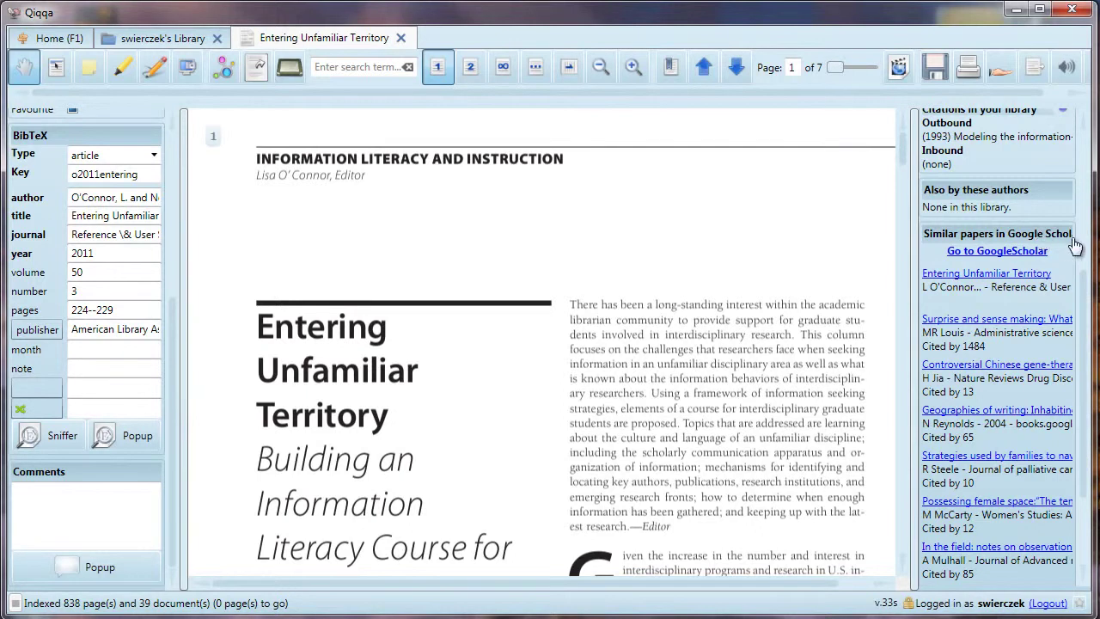
left_click_drag(1085, 291, 1085, 367)
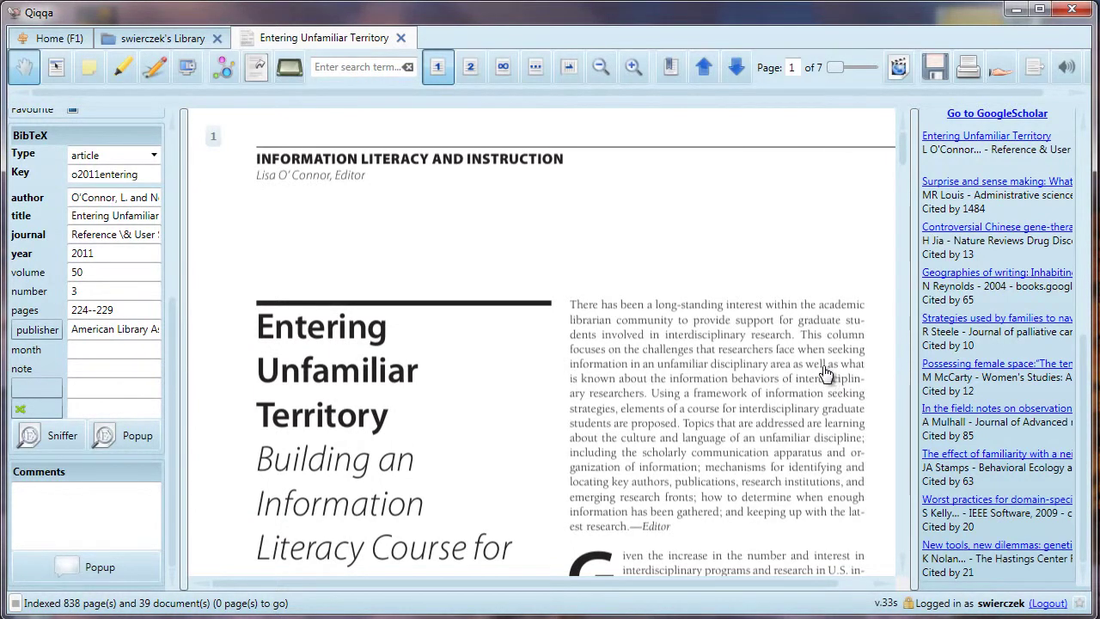
Step: Toggle full-screen reading off and back on, panning through page 1 of the paper
left_click(287, 72)
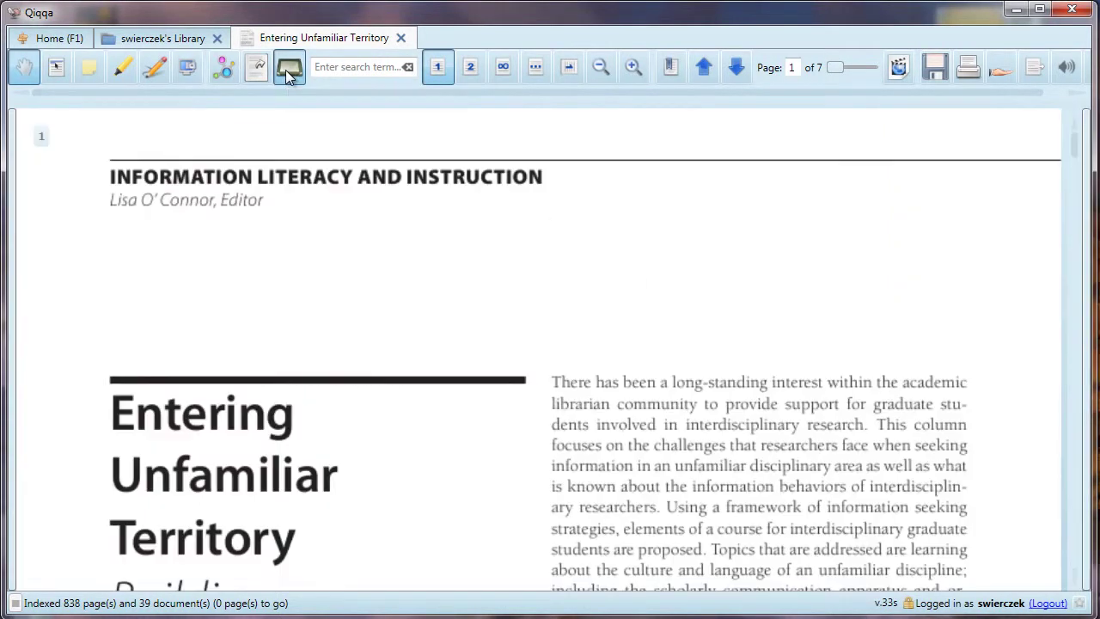
scroll(458, 296, "down", 3)
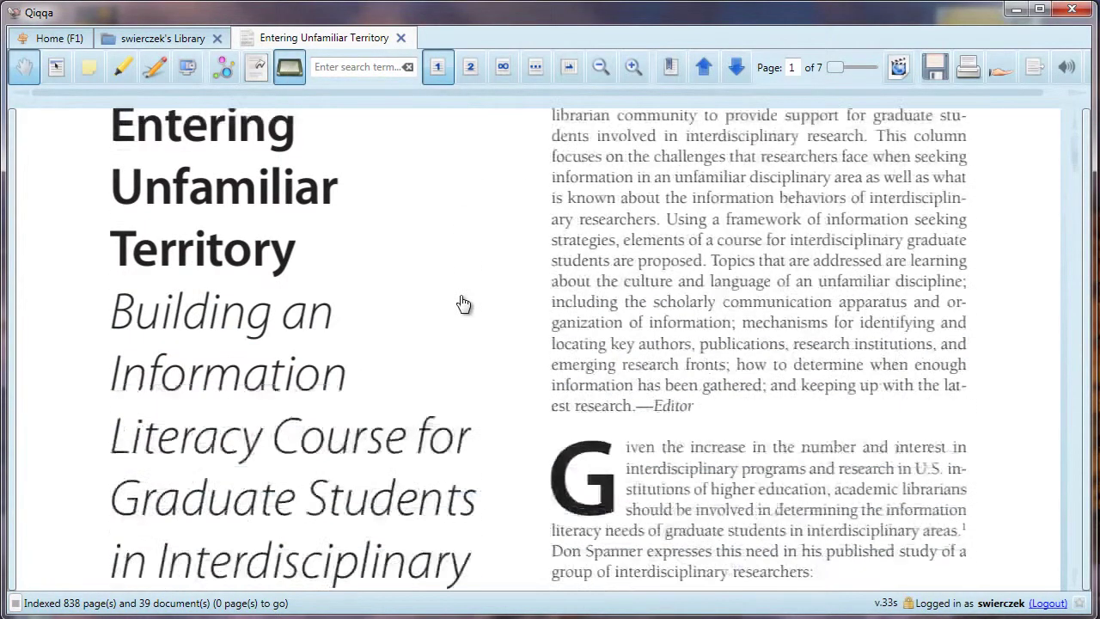
scroll(457, 297, "up", 3)
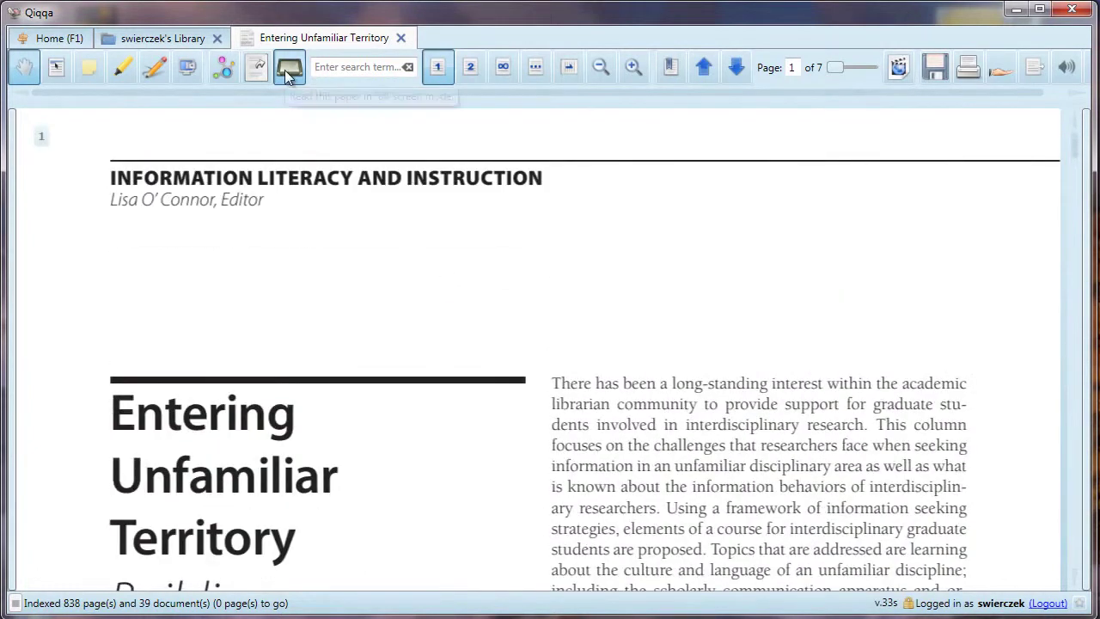
left_click(286, 70)
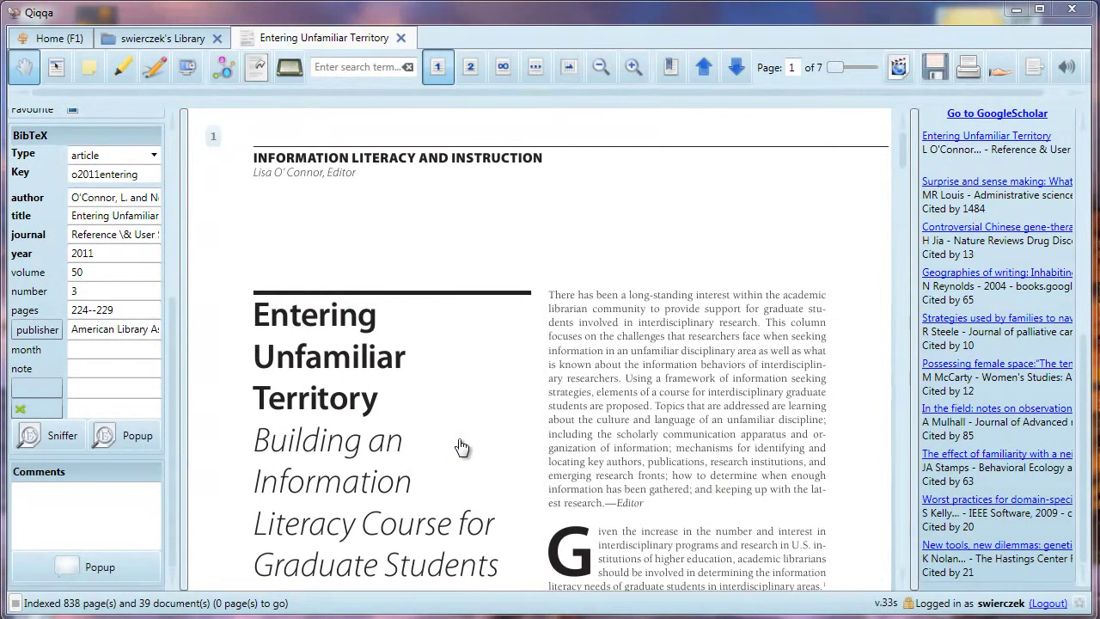
left_click(289, 69)
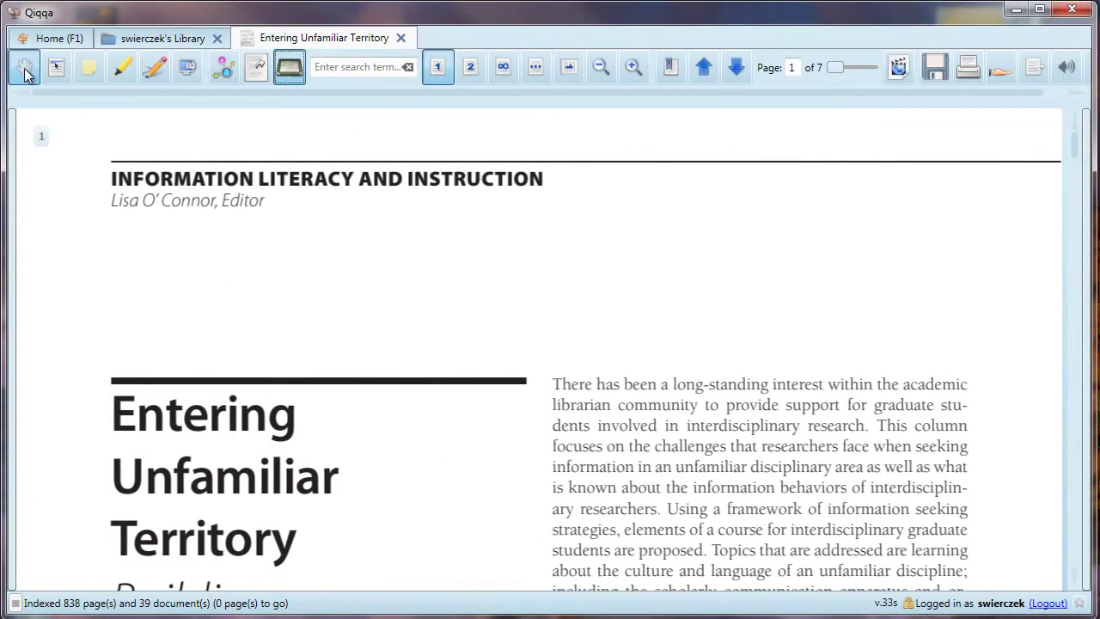
scroll(417, 387, "down", 3)
scroll(444, 369, "up", 3)
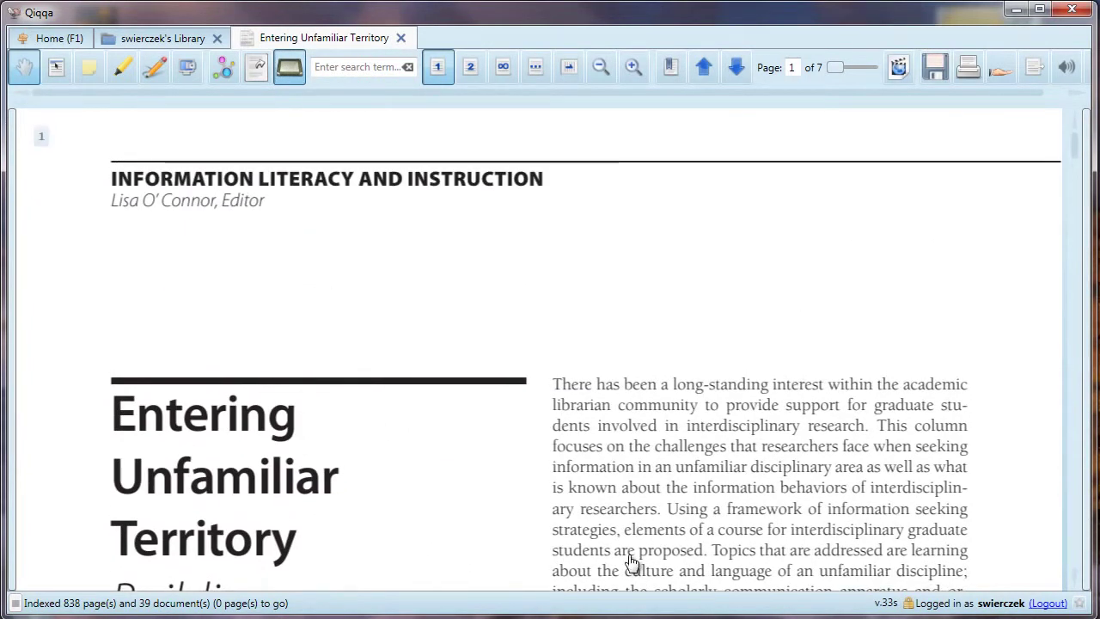
mouse_move(645, 564)
left_mouse_down()
mouse_move(661, 234)
mouse_move(645, 573)
left_mouse_up()
scroll(641, 429, "down", 5)
scroll(640, 444, "up", 5)
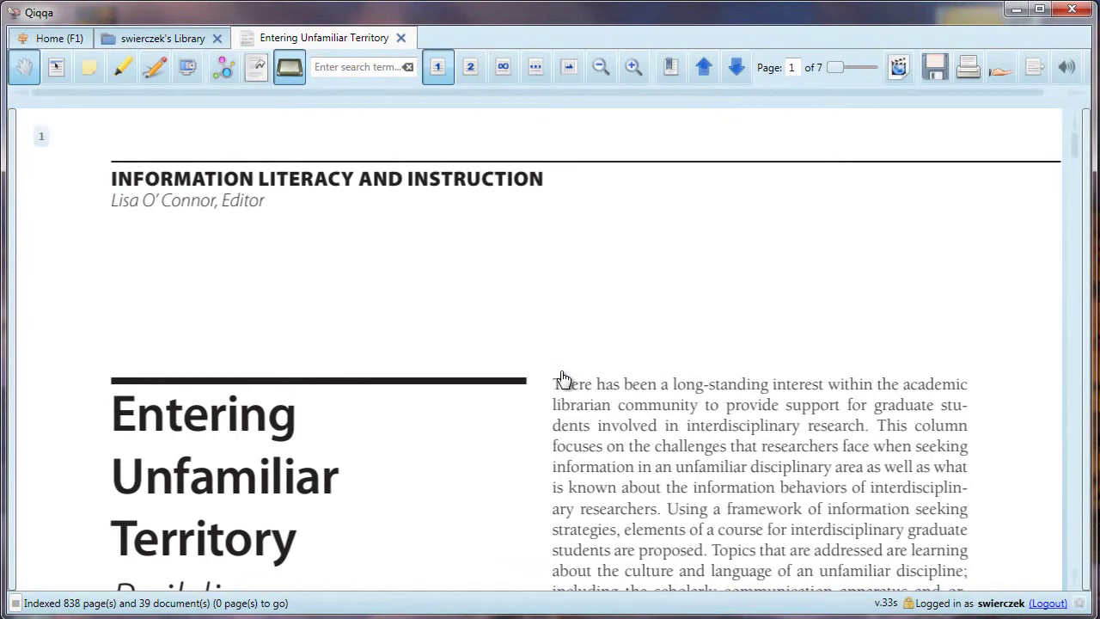
left_click(57, 68)
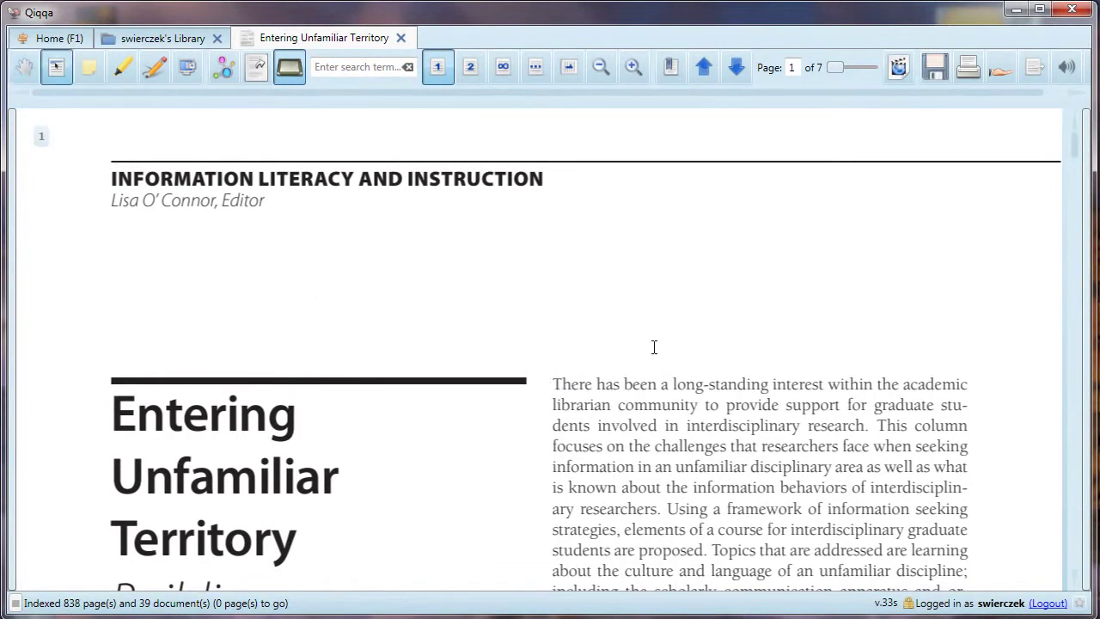
scroll(636, 372, "down", 1)
scroll(636, 371, "down", 1)
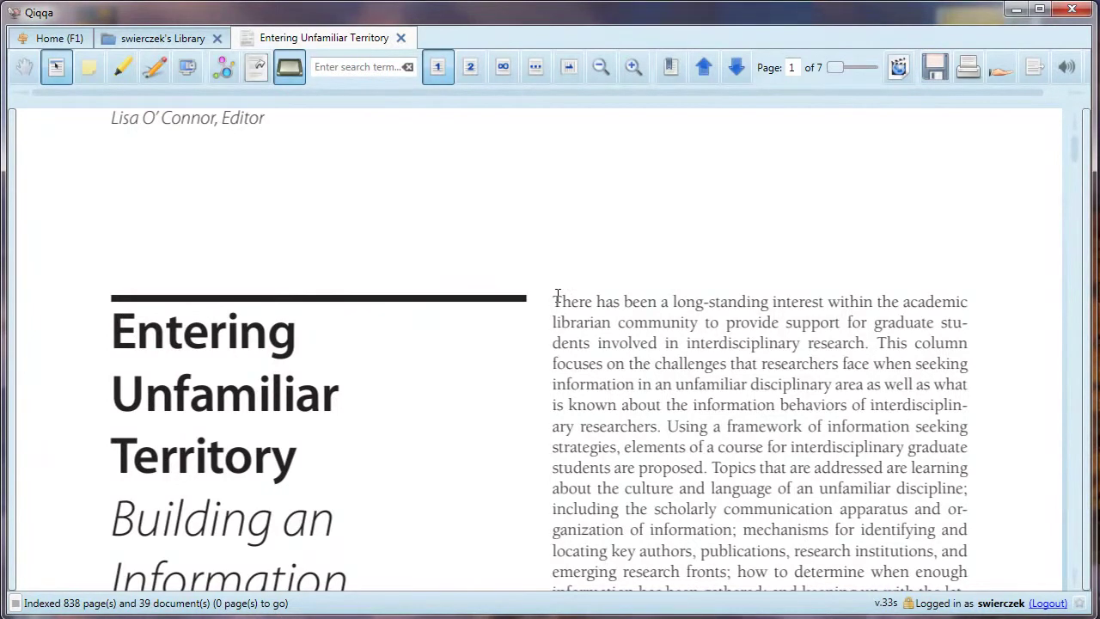
left_click_drag(555, 296, 937, 528)
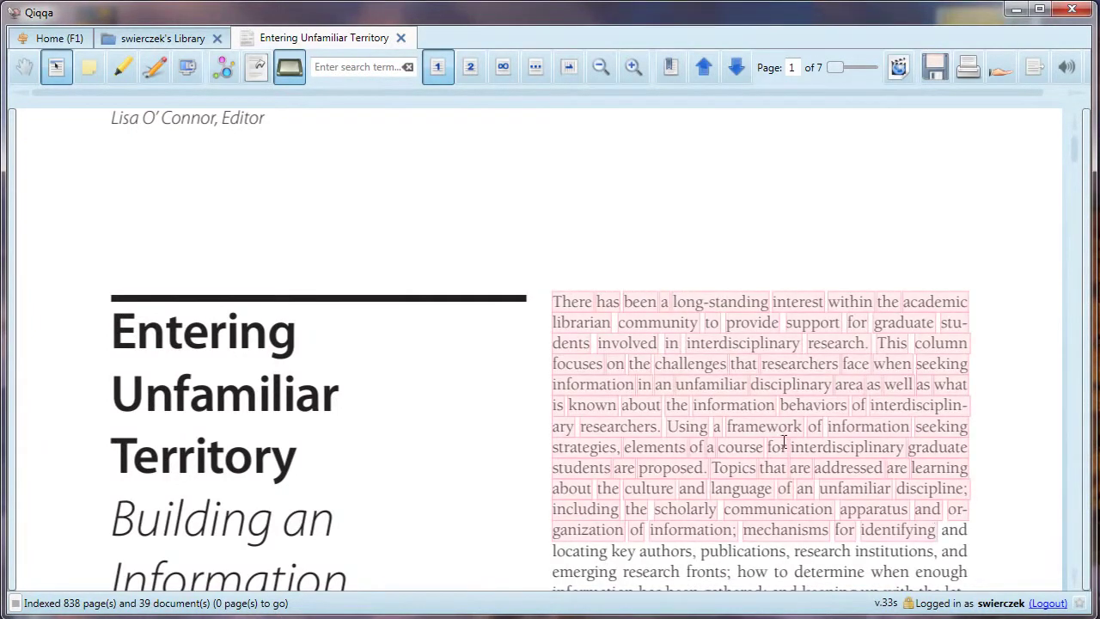
right_click(675, 389)
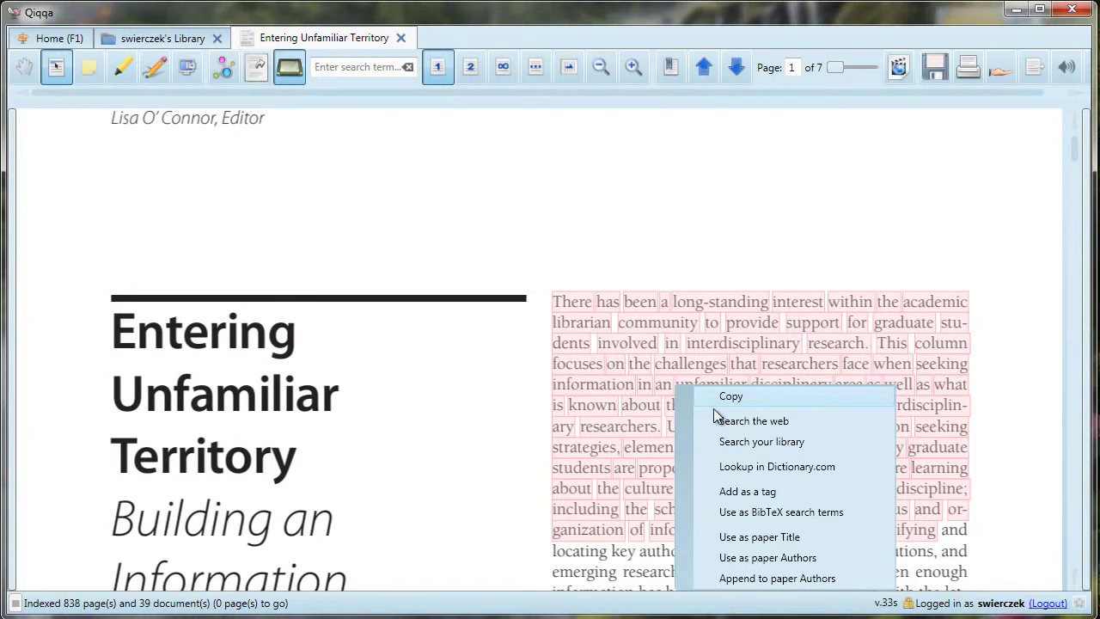
left_click(698, 272)
right_click(658, 322)
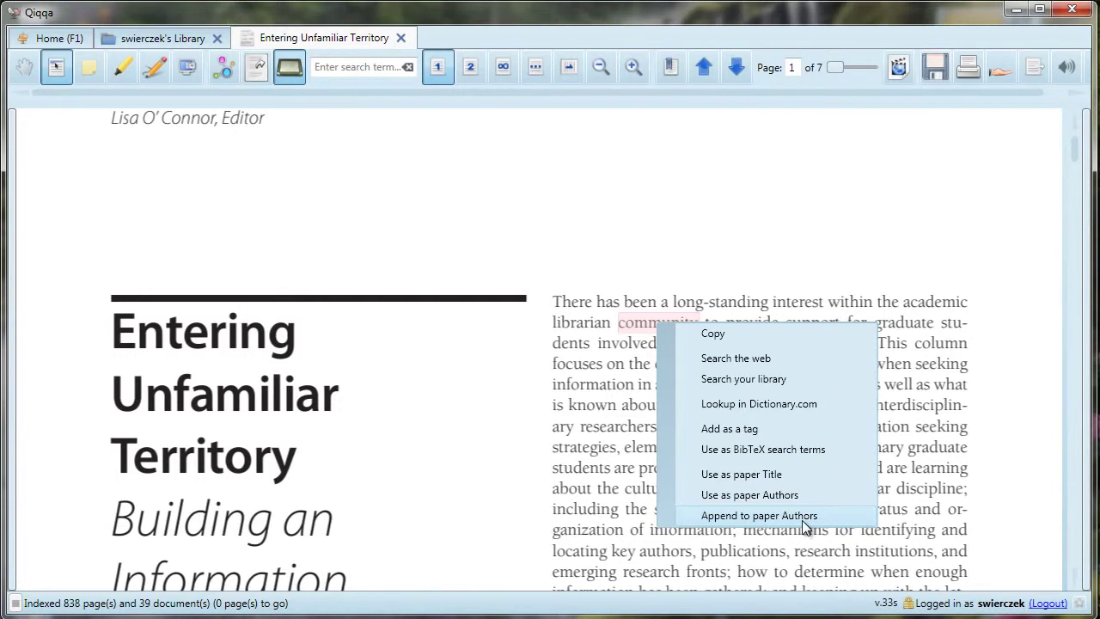
Step: Draw a box annotation over the right-column paragraph, tagged 'tagging', commented 'this is a statement of the author'
left_click(22, 71)
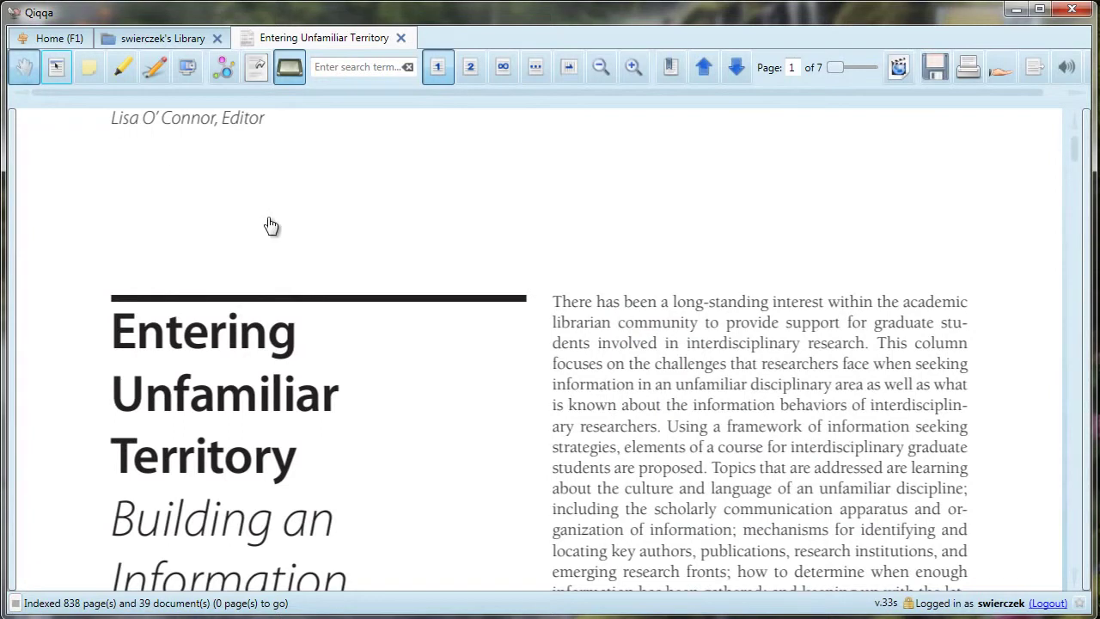
scroll(440, 335, "down", 1)
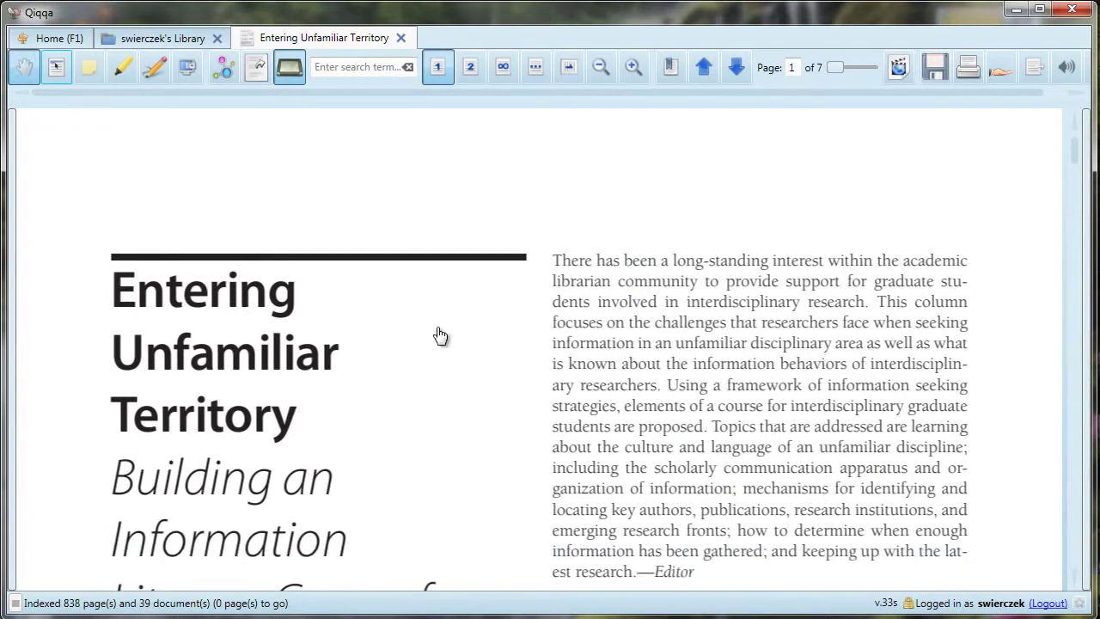
scroll(440, 335, "down", 10)
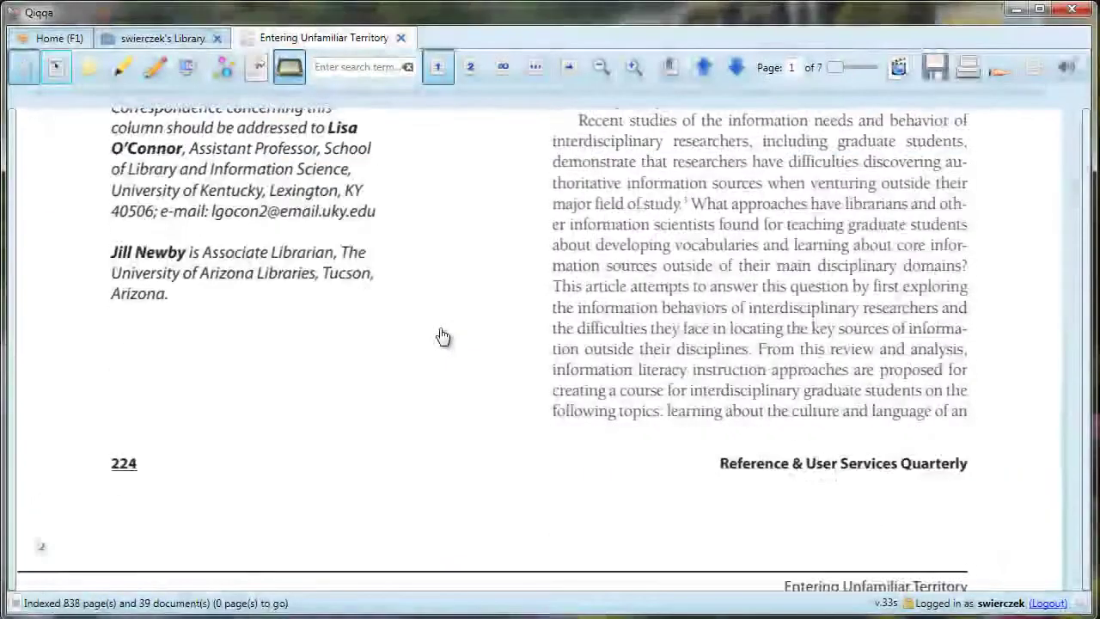
scroll(442, 335, "up", 1)
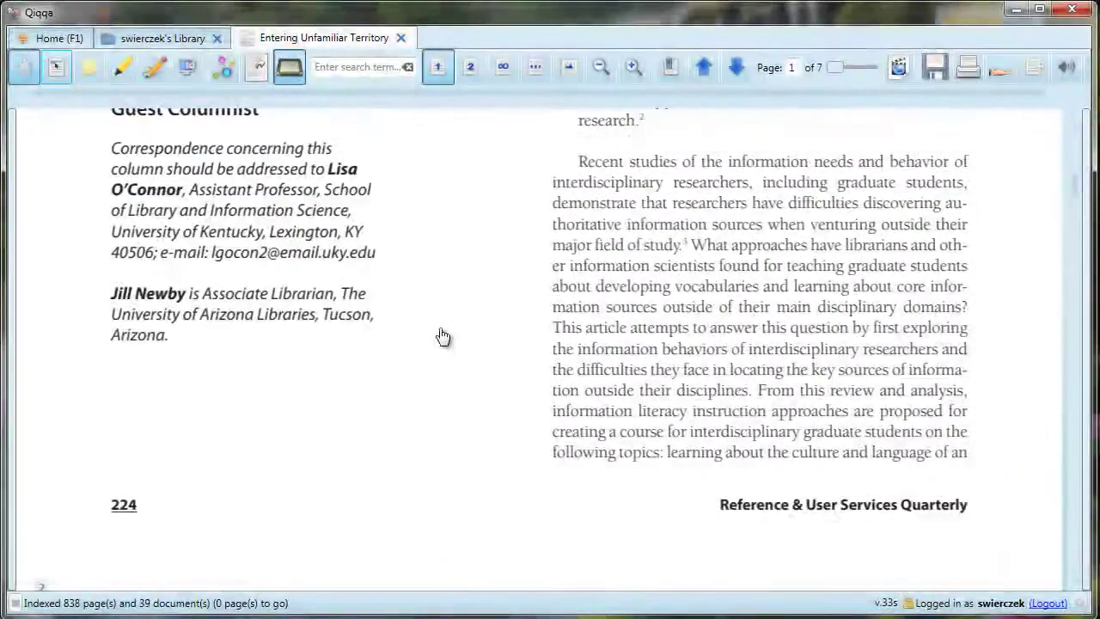
left_click(89, 69)
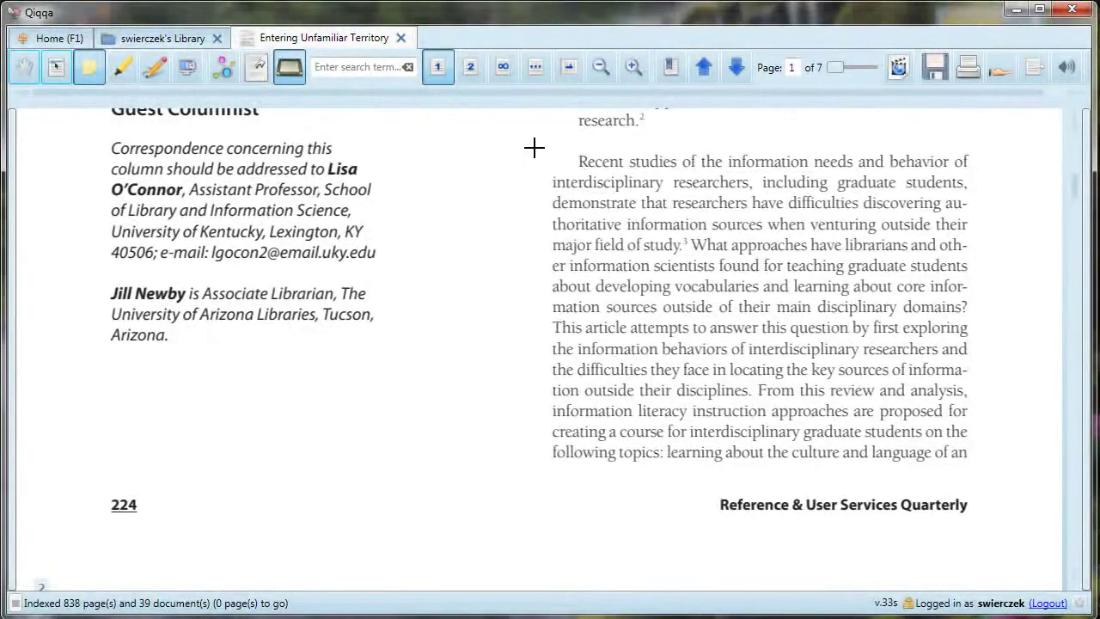
mouse_move(535, 148)
left_mouse_down()
mouse_move(536, 167)
mouse_move(727, 455)
mouse_move(989, 469)
left_mouse_up()
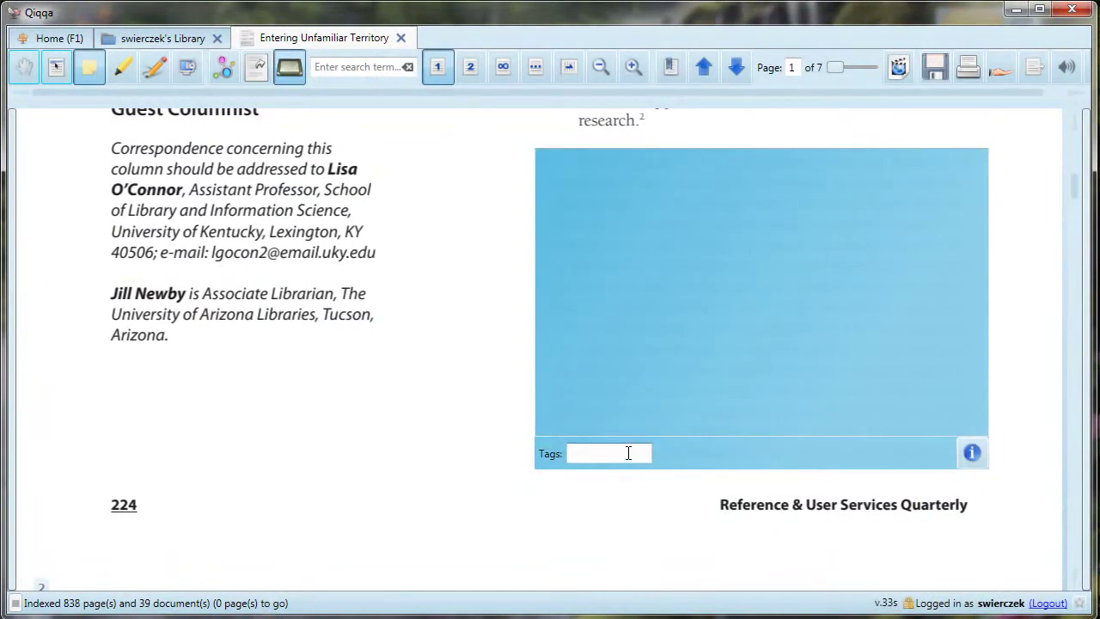
type("tagging")
key("Return")
left_click(609, 191)
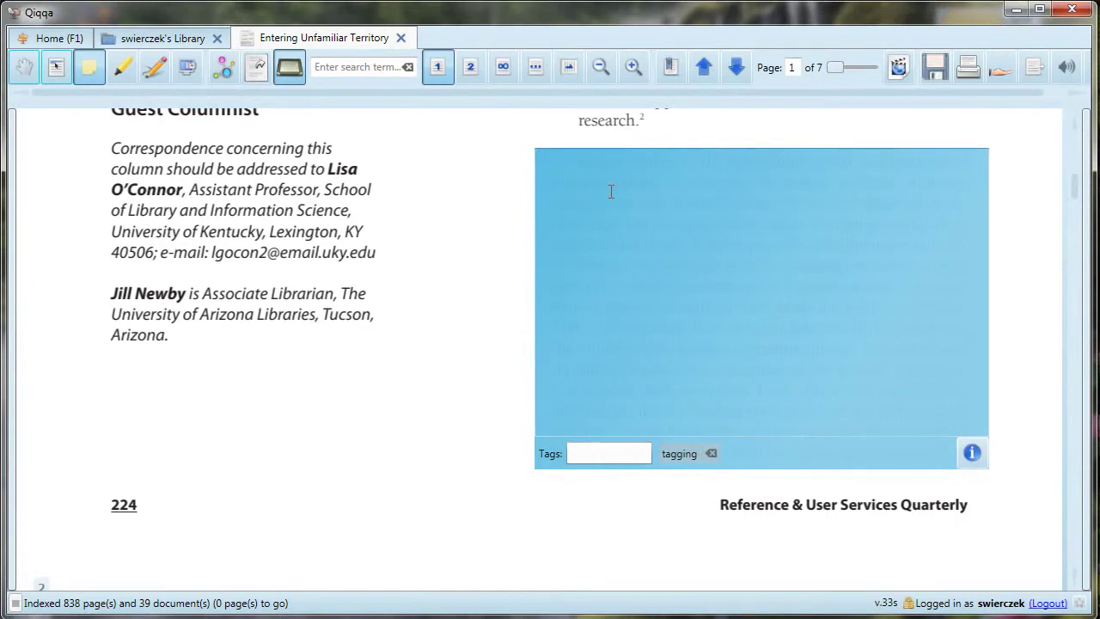
type("this is a statement of the author's thesis")
Step: Make the box annotation pink and give it a rating of 4
left_click(974, 460)
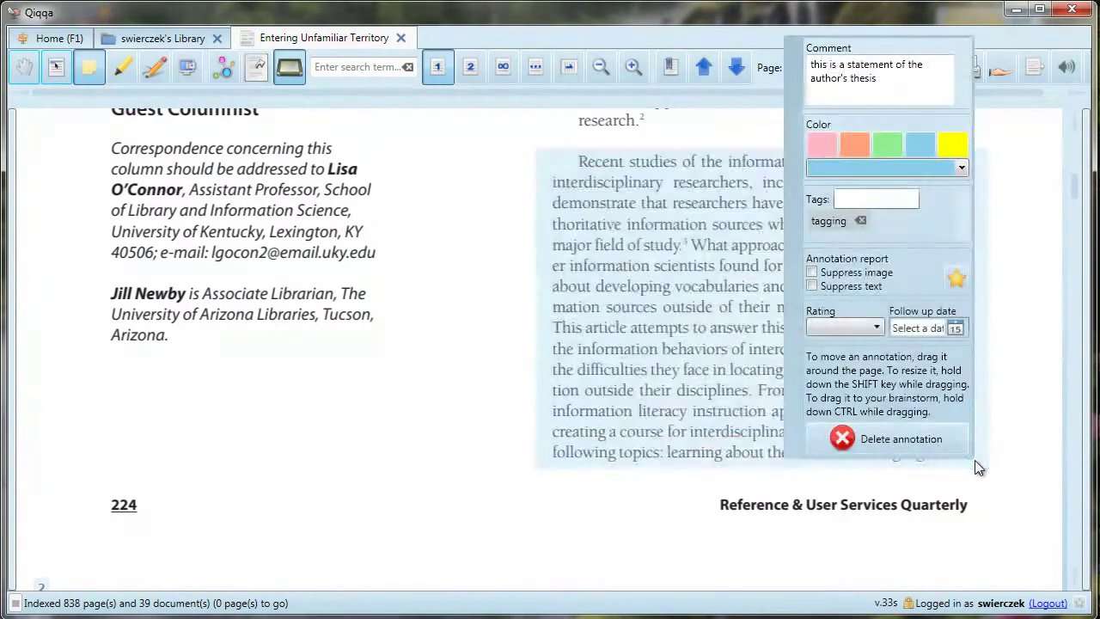
left_click(822, 145)
left_click(889, 200)
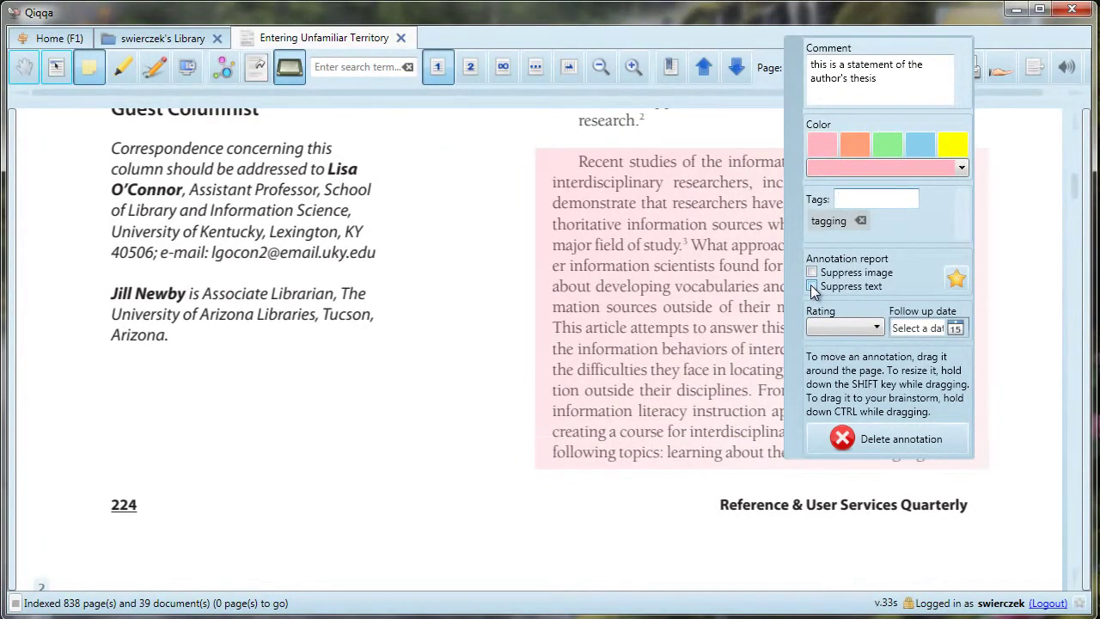
left_click(877, 328)
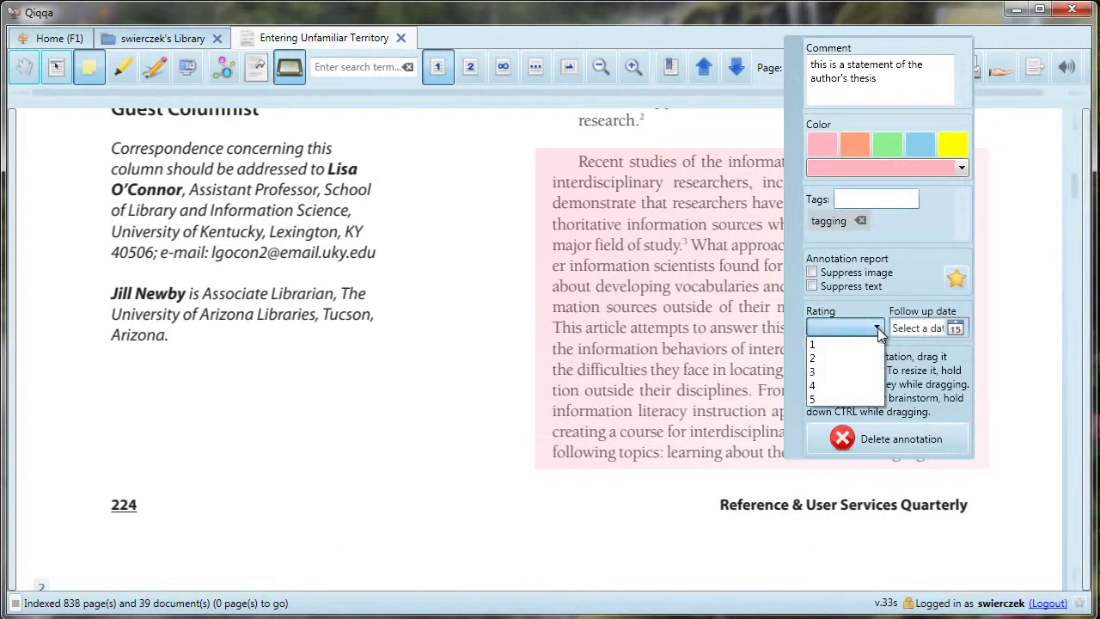
left_click(863, 386)
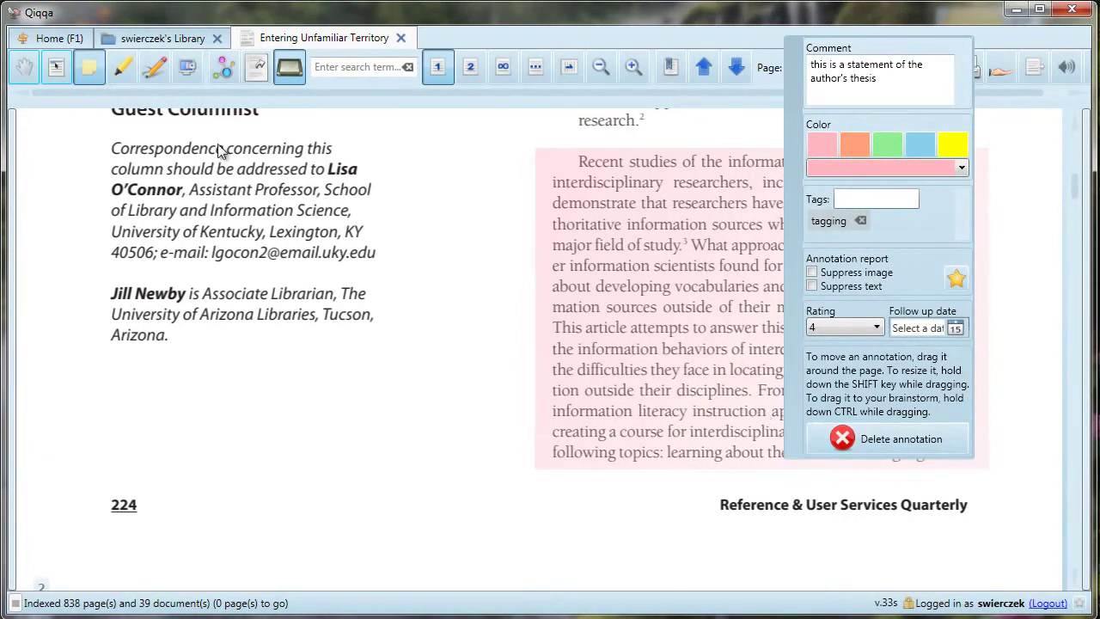
left_click(621, 392)
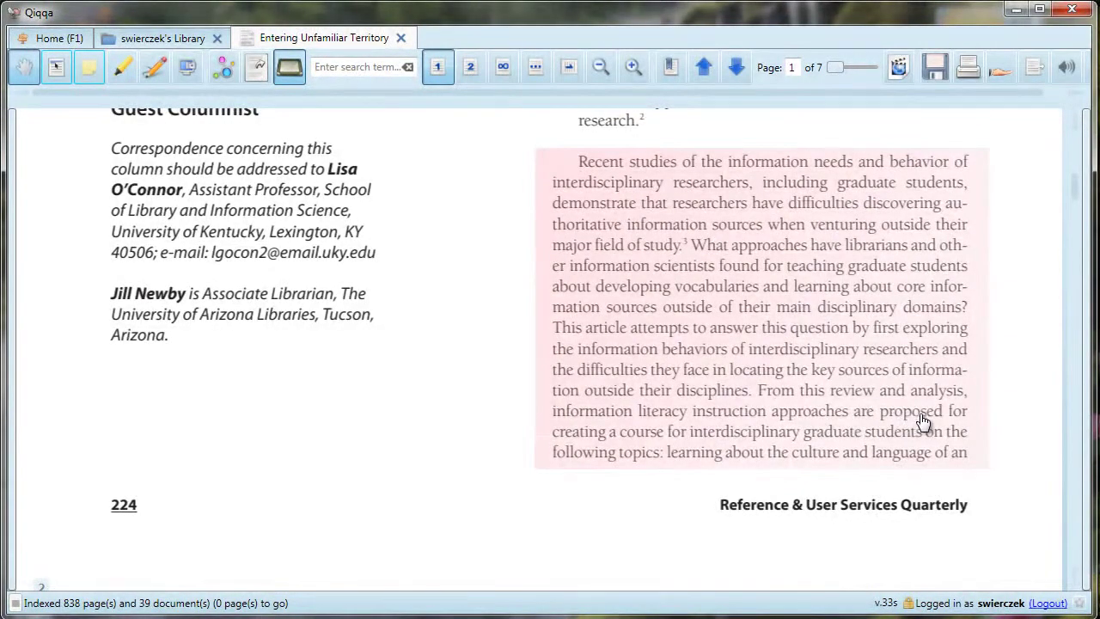
Step: Highlight 'Lynn Westbrook describes interdisciplinary research as' on page 2, removing the stray 'academic' highlight
scroll(211, 229, "down", 8)
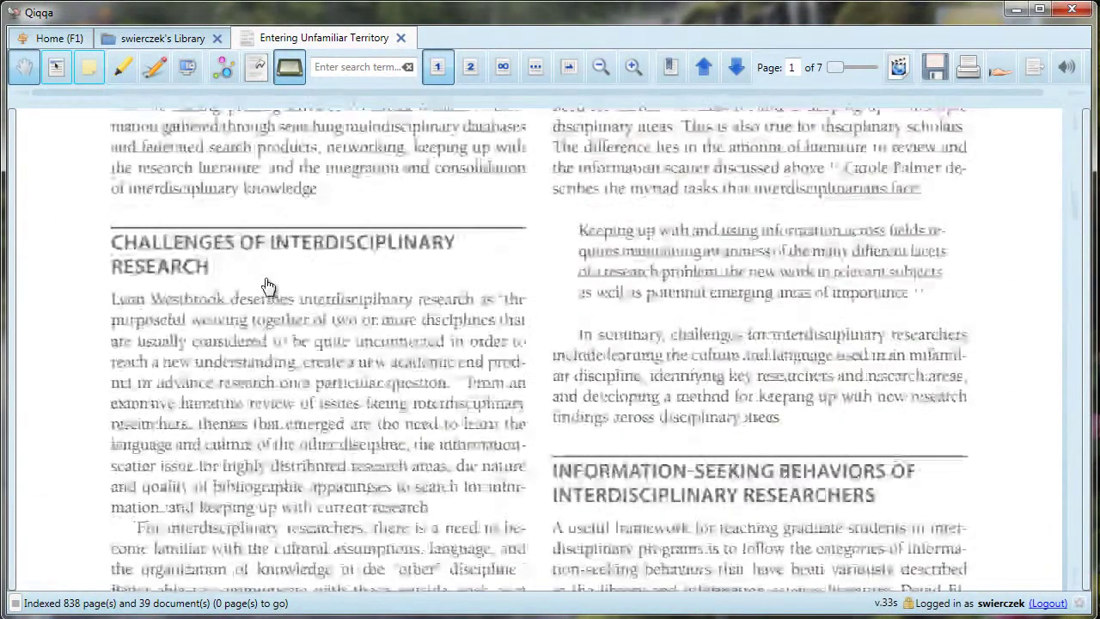
left_click(121, 69)
left_click_drag(113, 299, 497, 299)
left_click_drag(393, 365, 419, 365)
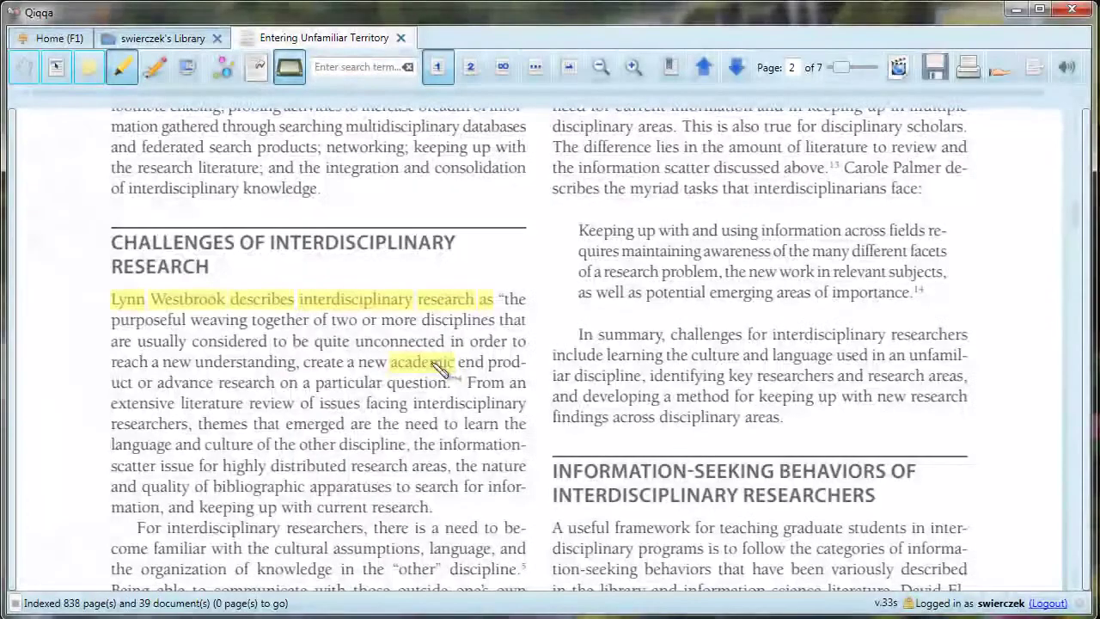
left_click(437, 363)
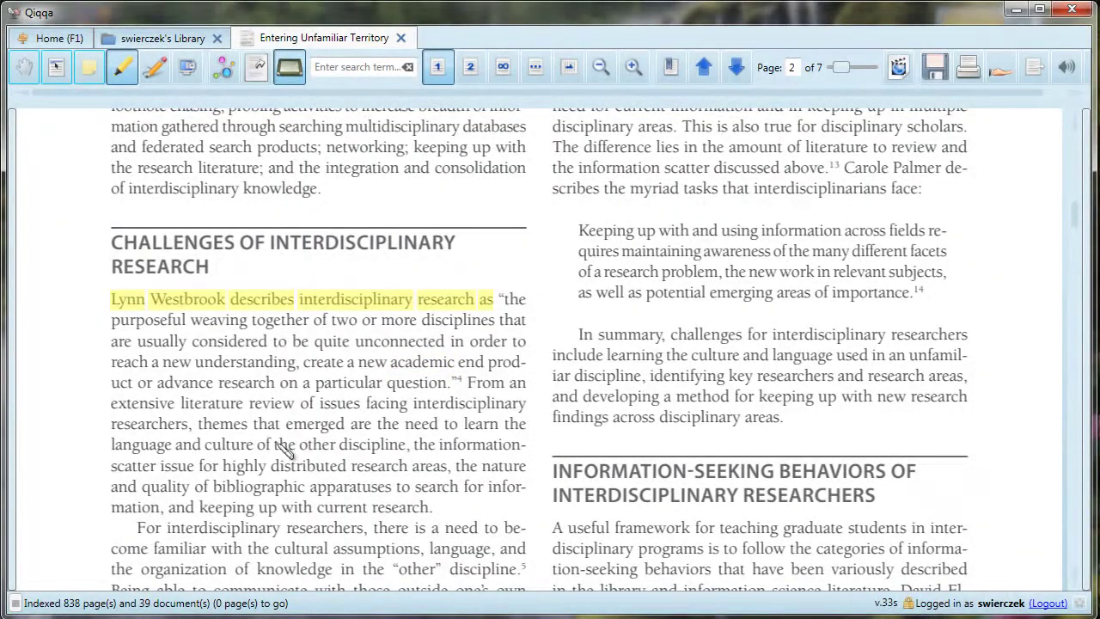
left_click(22, 76)
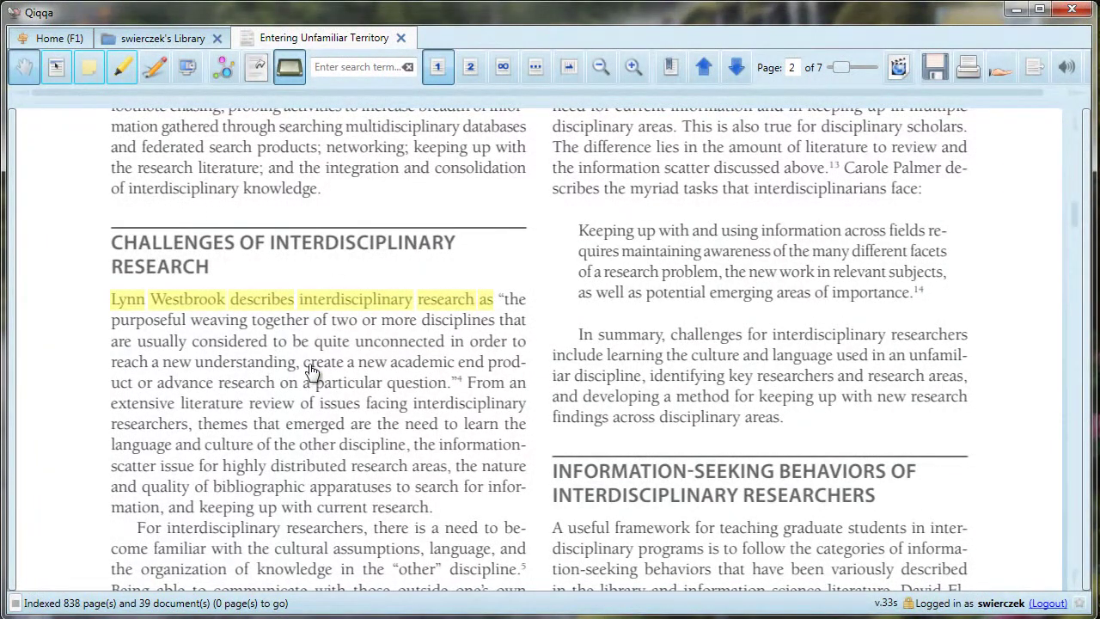
Step: Handwrite 'OK' in ink in the left margin of page 2
scroll(312, 373, "down", 6)
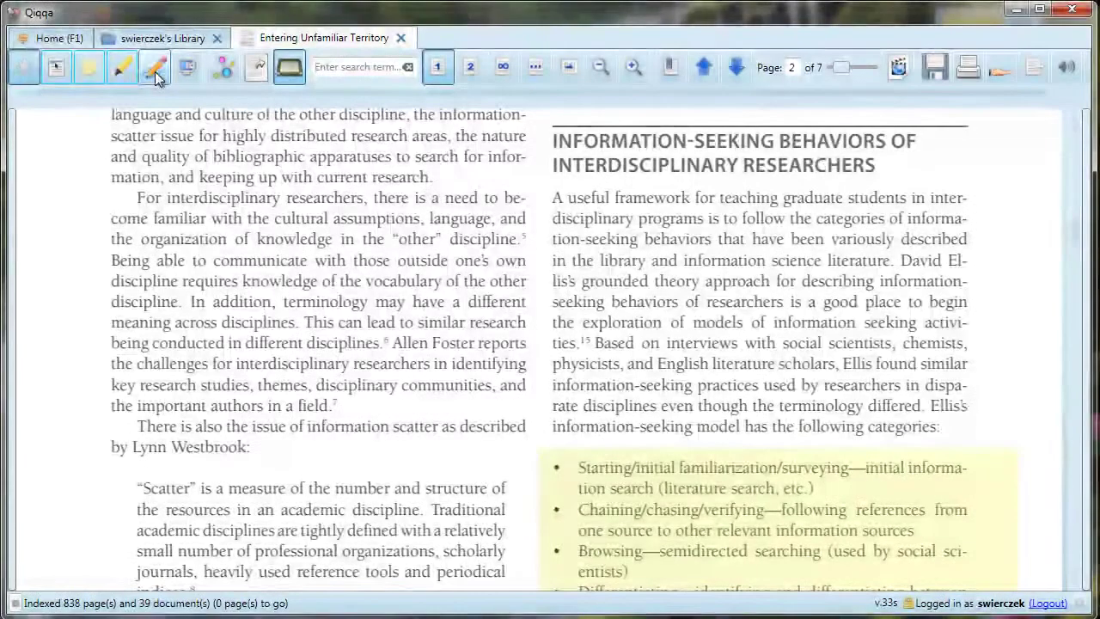
left_click(156, 73)
mouse_move(35, 228)
left_mouse_down()
mouse_move(24, 239)
mouse_move(38, 227)
mouse_move(55, 249)
left_mouse_up()
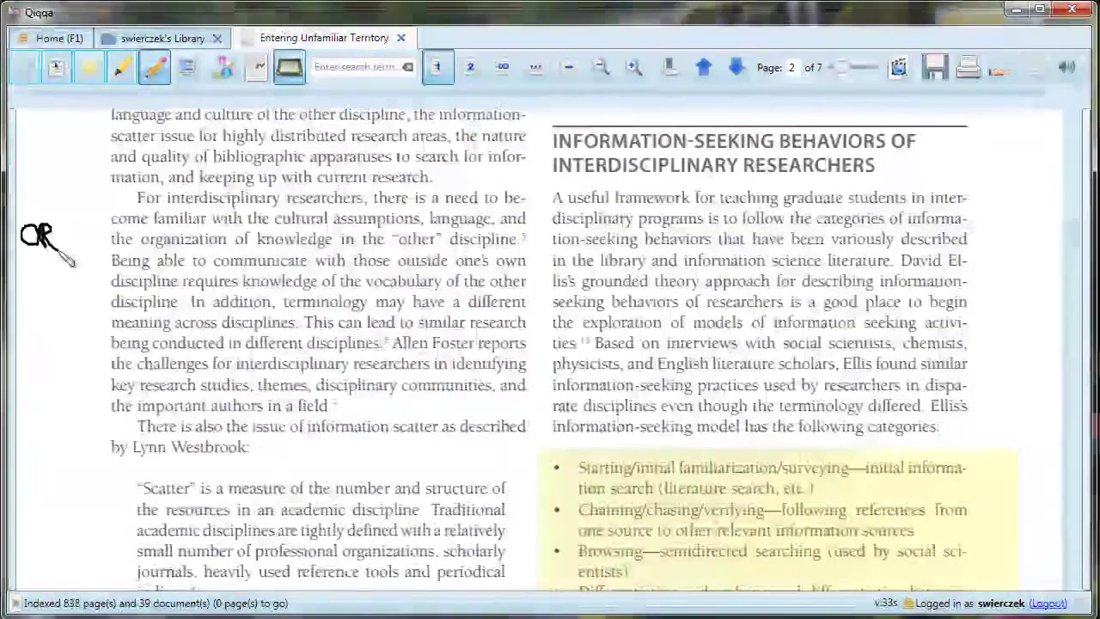
mouse_move(48, 225)
left_mouse_down()
mouse_move(53, 243)
mouse_move(74, 237)
left_mouse_up()
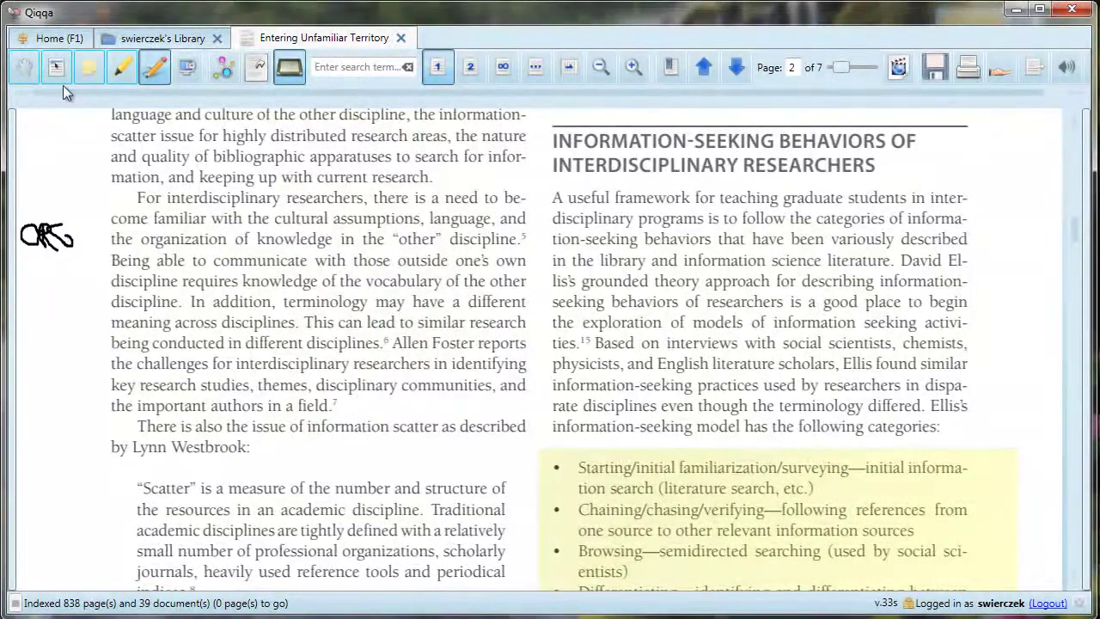
left_click(31, 71)
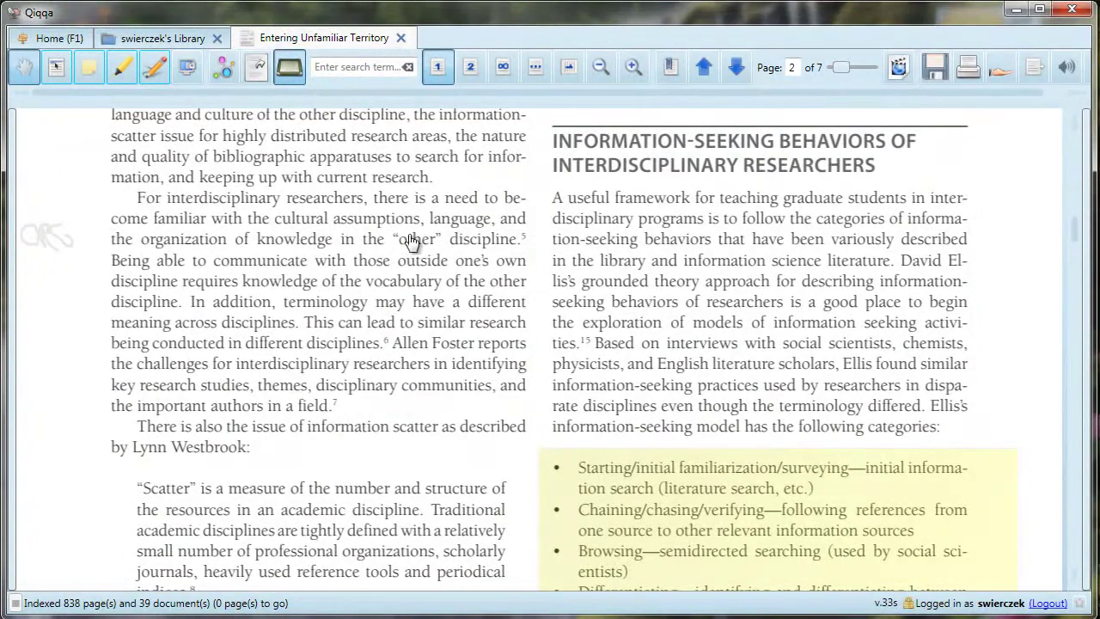
Step: Copy a snapshot of a page 3 region to the clipboard, then search for documents citing this article
scroll(387, 232, "down", 5)
scroll(384, 232, "down", 15)
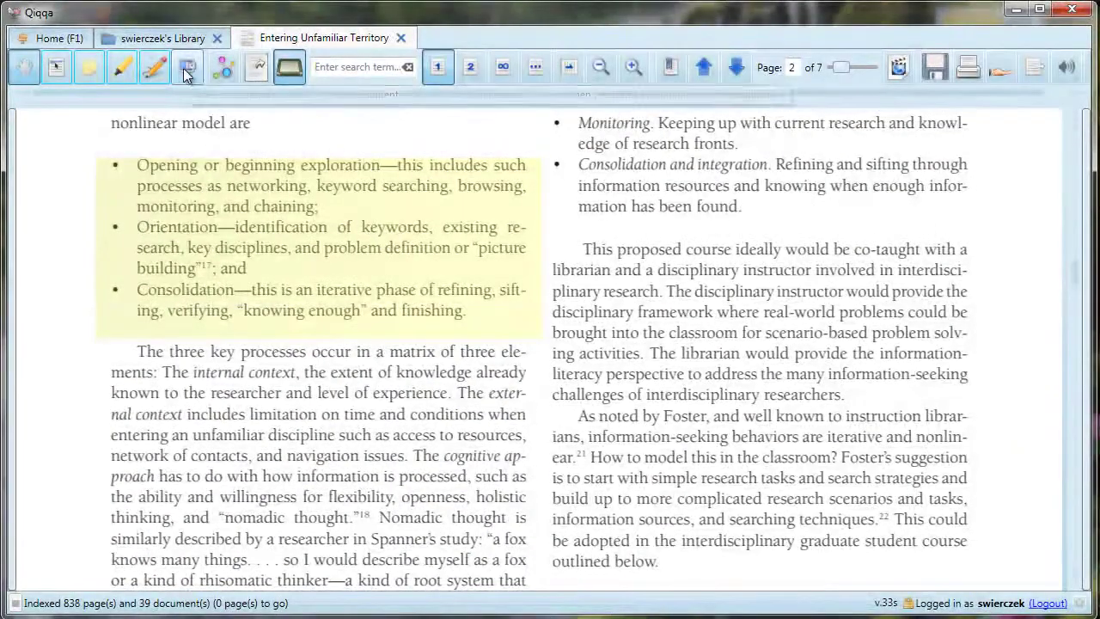
left_click(182, 66)
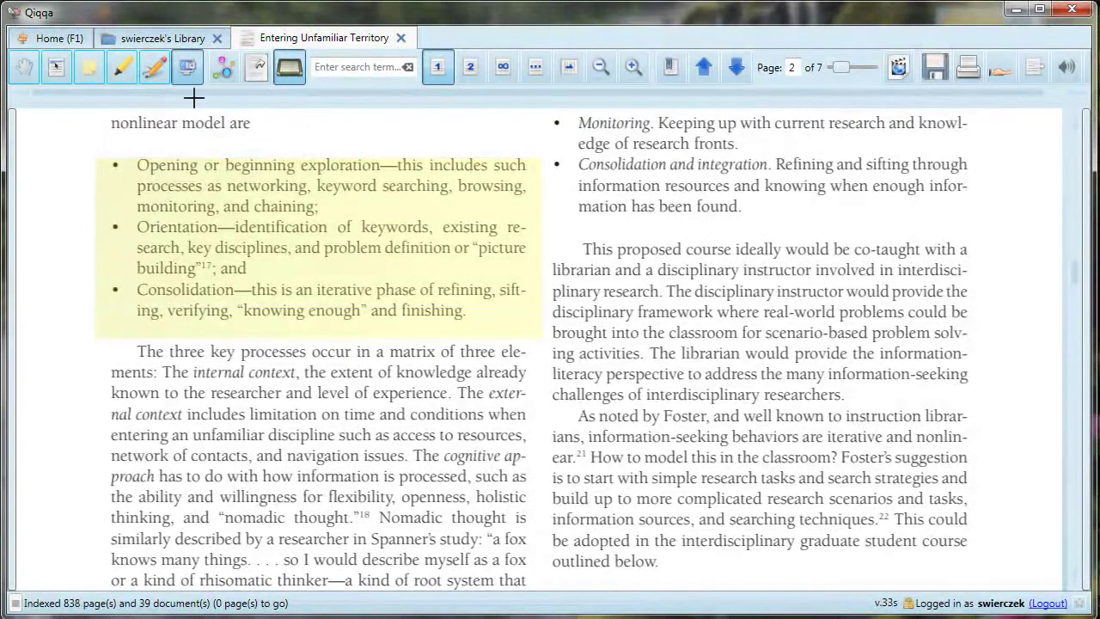
left_click_drag(100, 153, 537, 330)
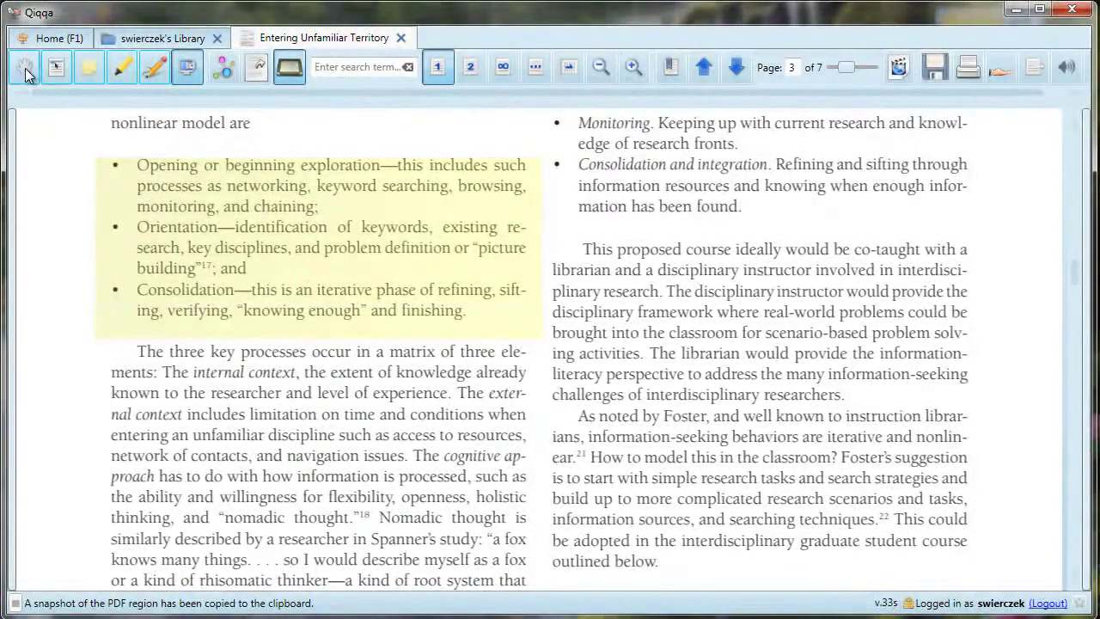
left_click(25, 68)
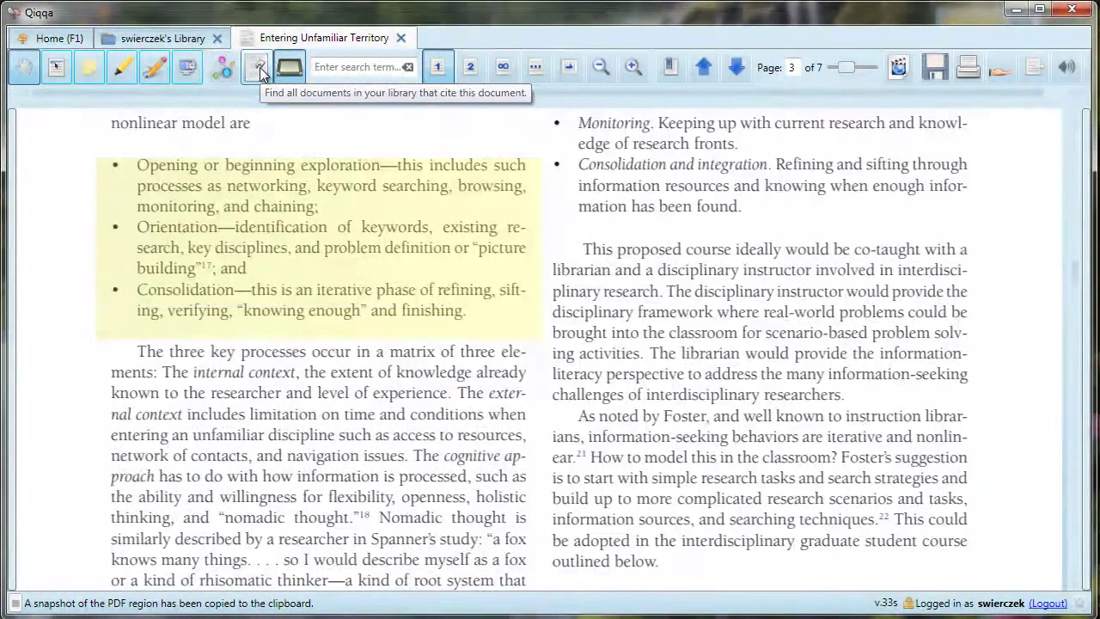
left_click(258, 69)
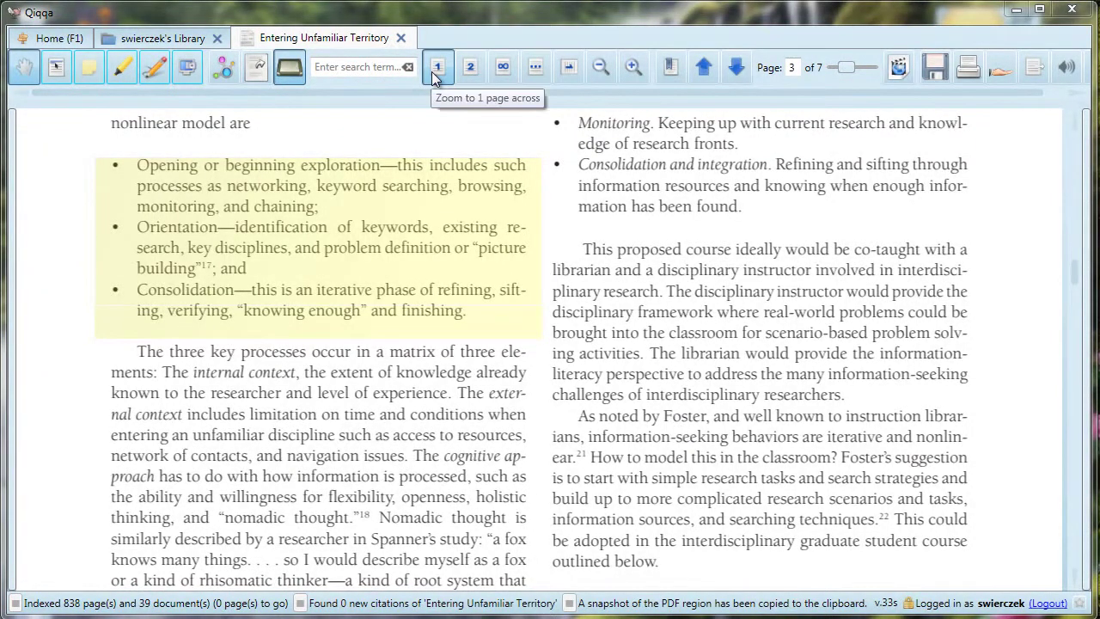
Step: Switch to the two-page view, then to all-page thumbnails, then back to two pages
left_click(474, 71)
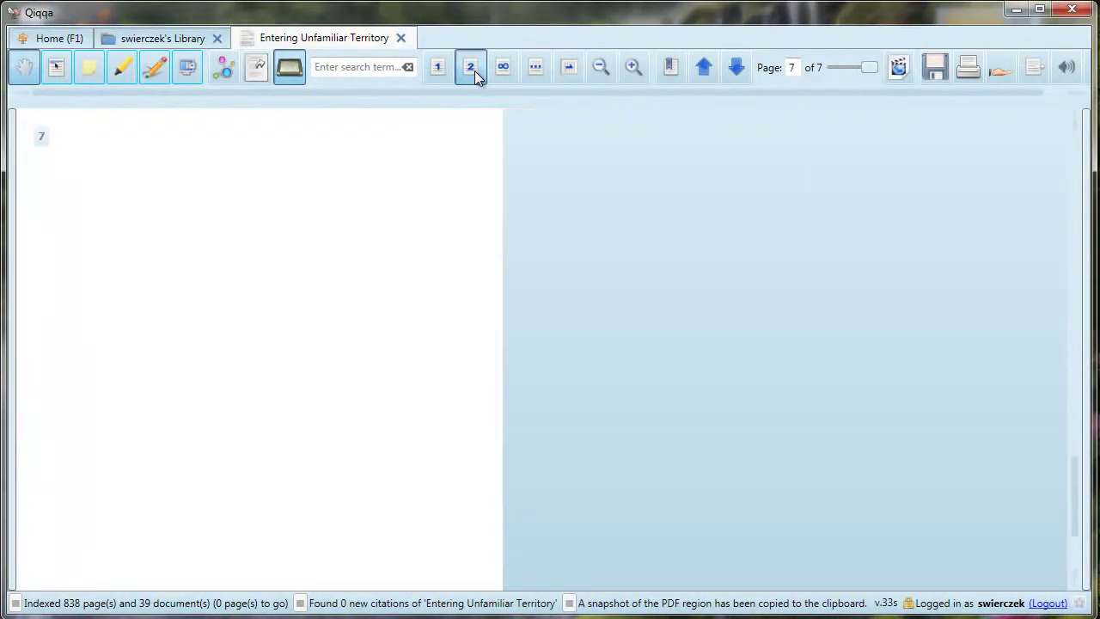
scroll(453, 284, "up", 10)
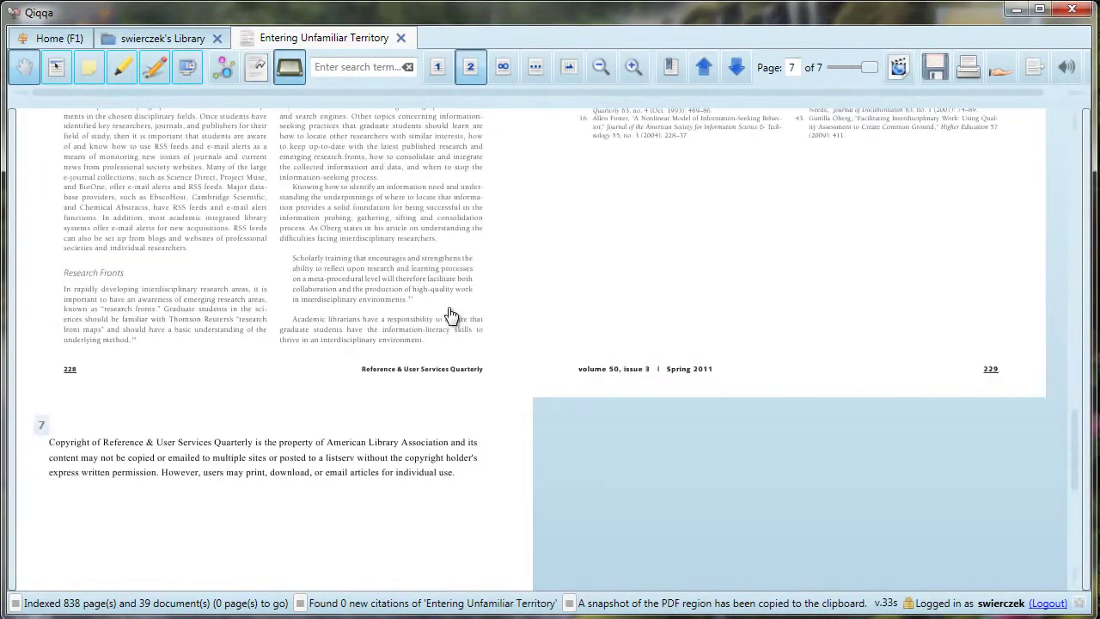
scroll(473, 333, "up", 10)
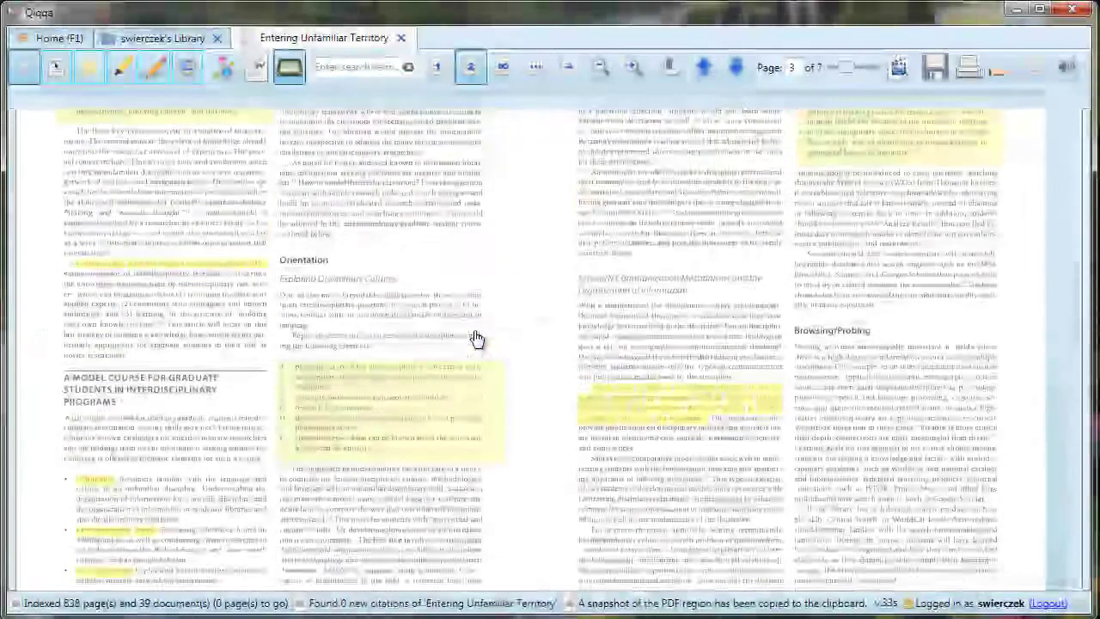
left_click(504, 67)
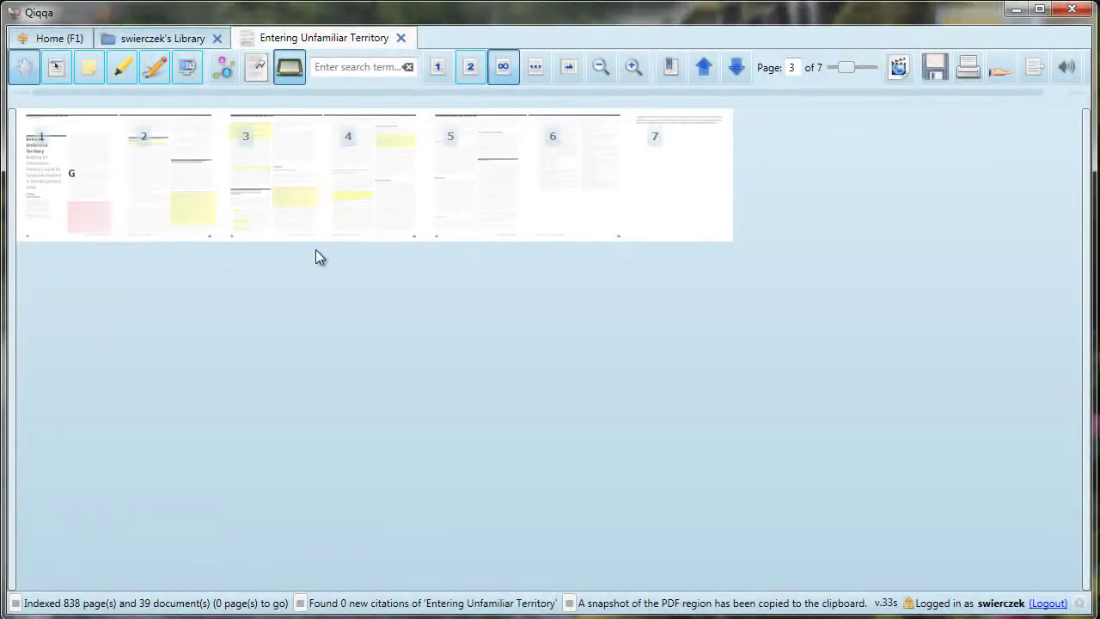
left_click(203, 214)
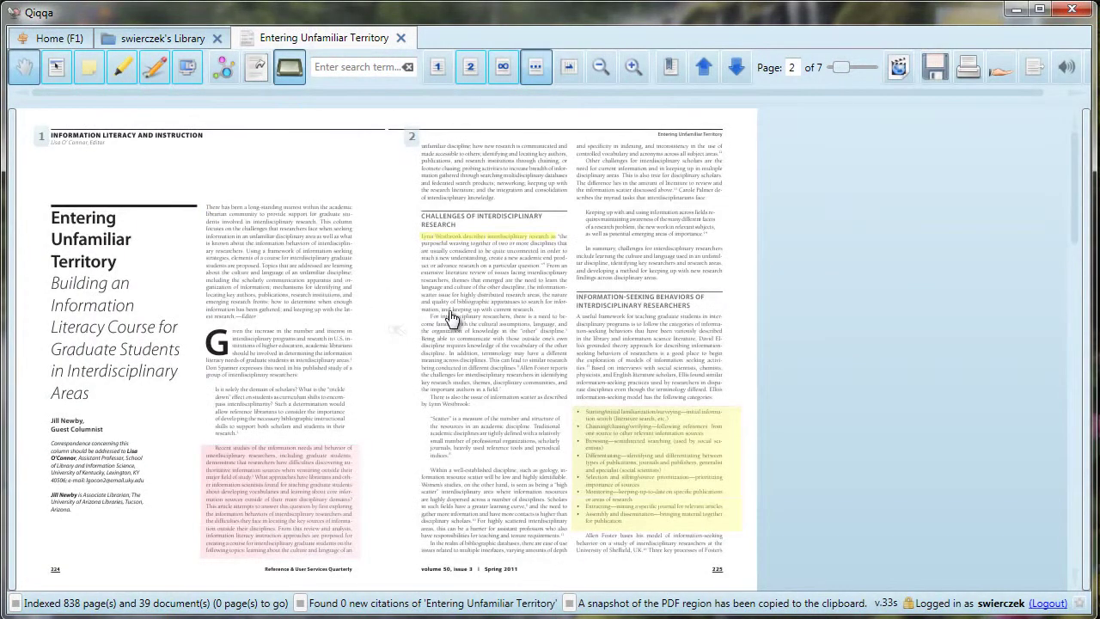
Step: Rotate page 2 a full turn back upright and zoom out to show pages 1–6
left_click(567, 72)
left_click(567, 72)
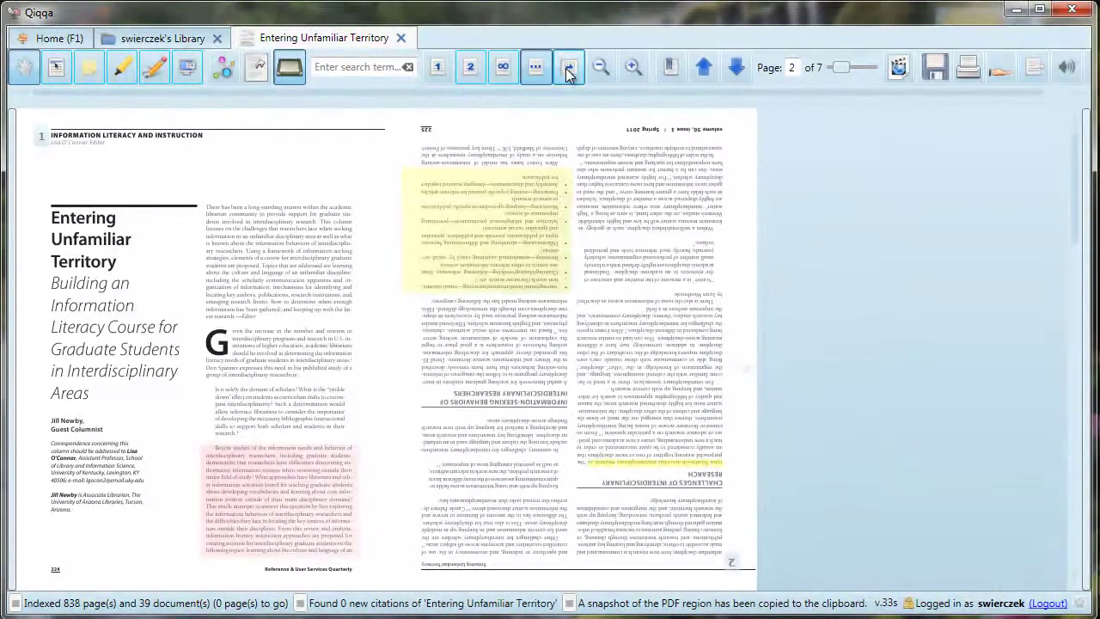
left_click(568, 73)
left_click(567, 72)
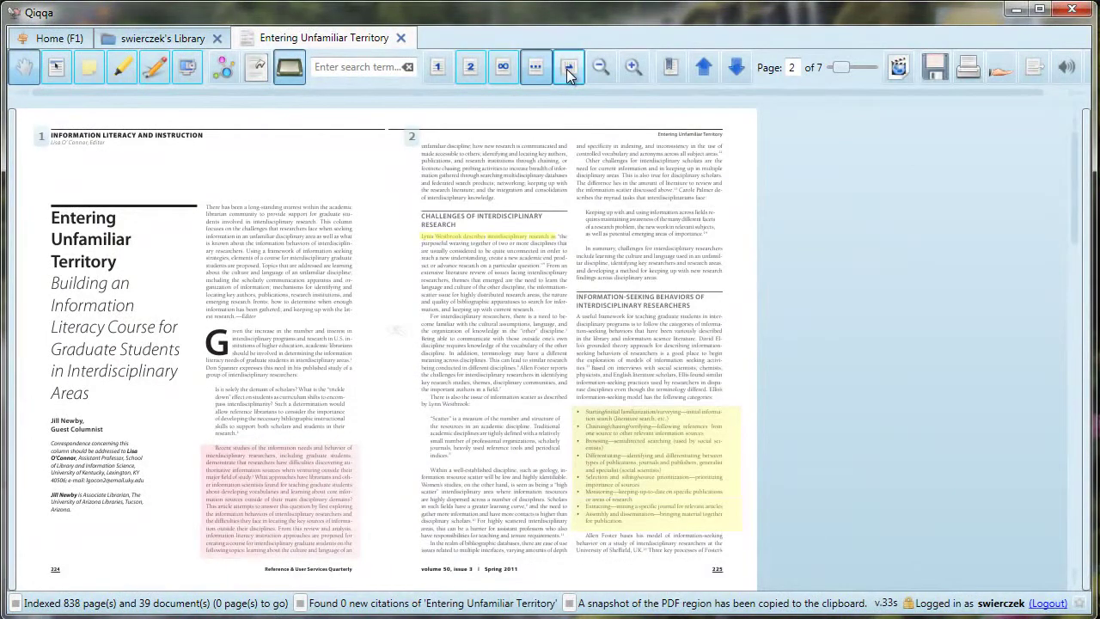
left_click(601, 67)
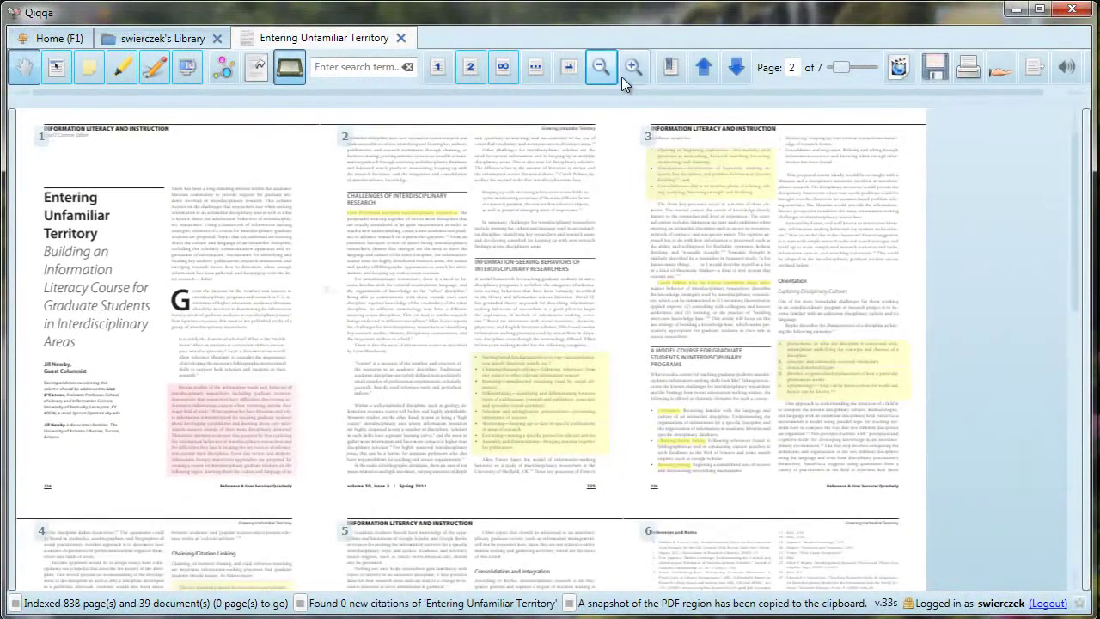
Step: Zoom in to page 2 and jump to the Conclusion section
left_click(629, 76)
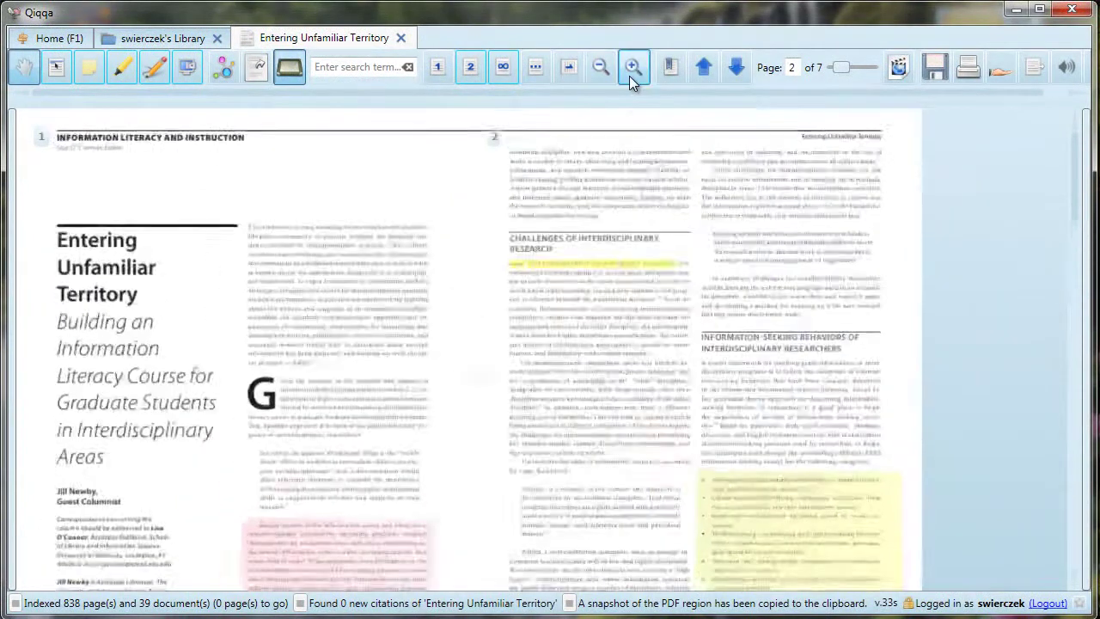
left_click(629, 76)
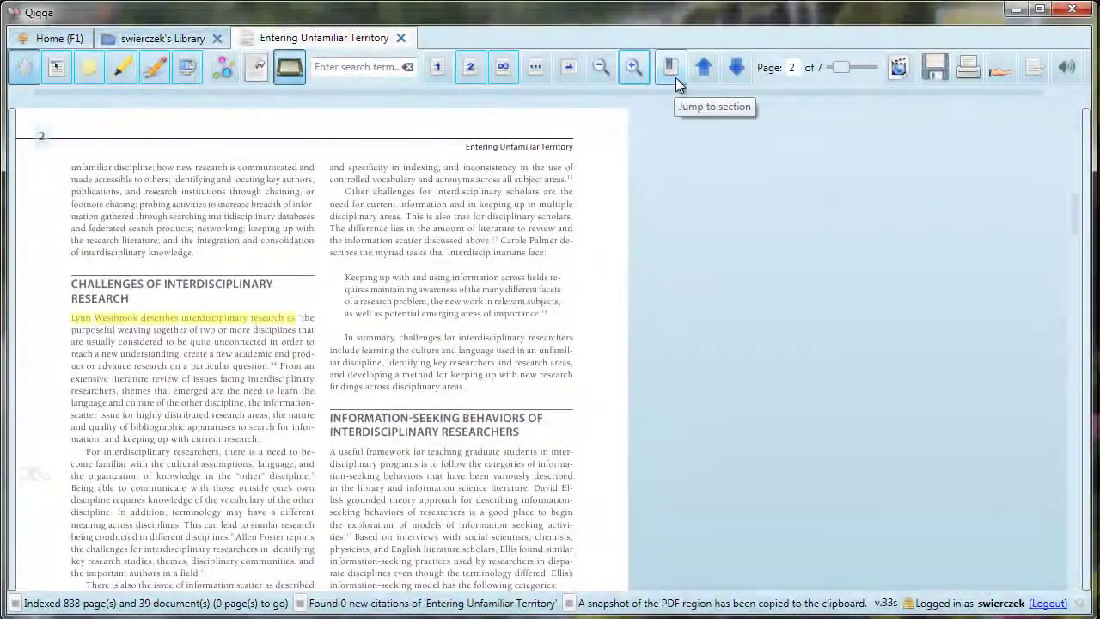
left_click(671, 71)
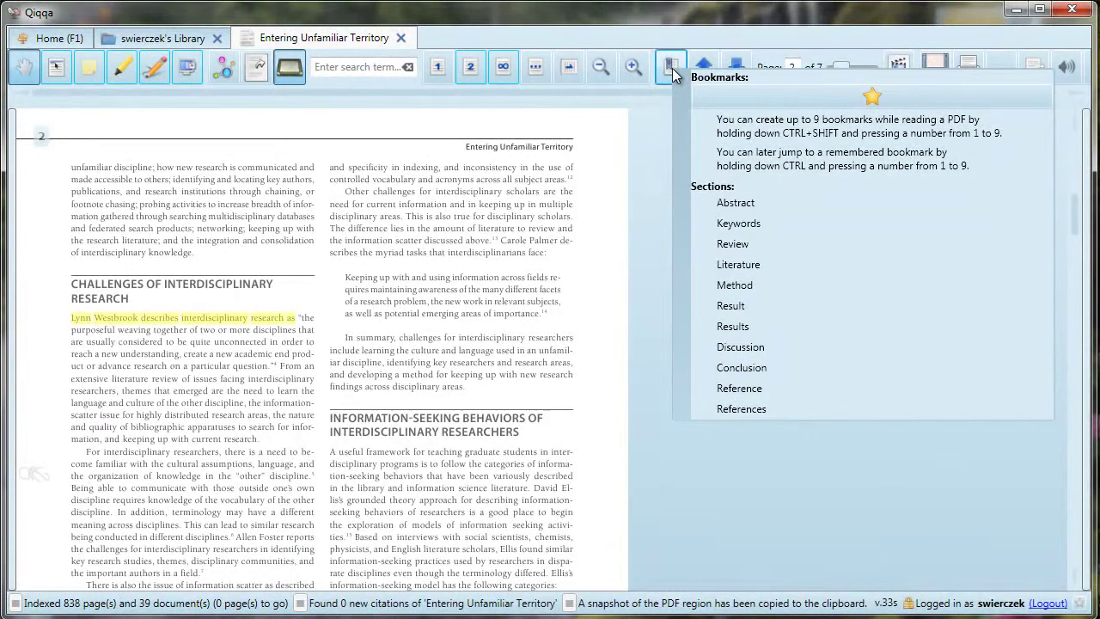
left_click(744, 367)
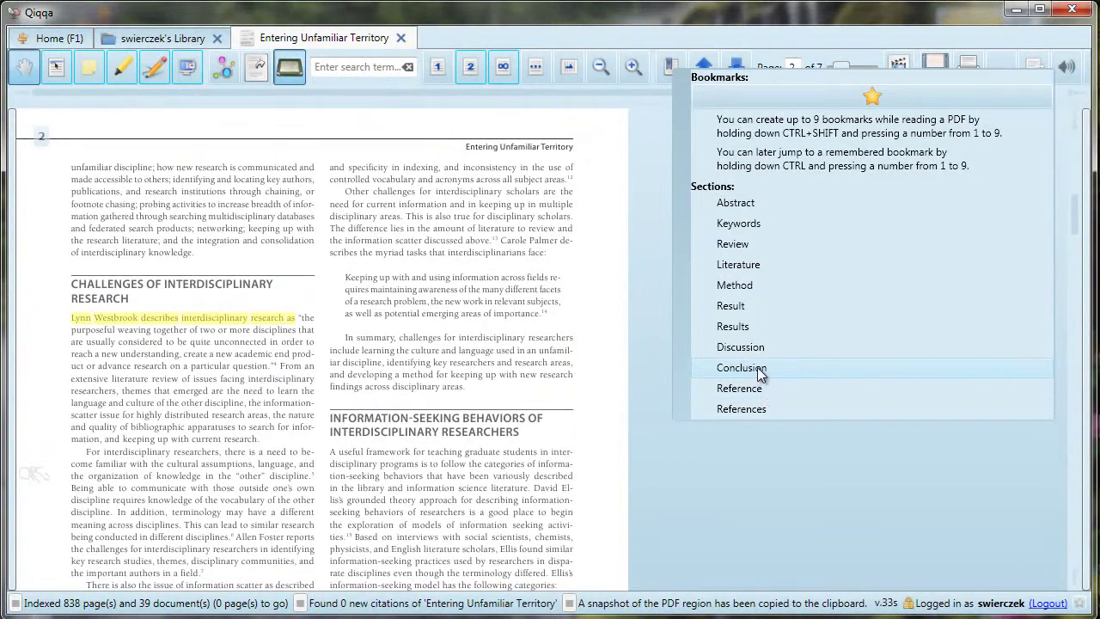
left_click(758, 368)
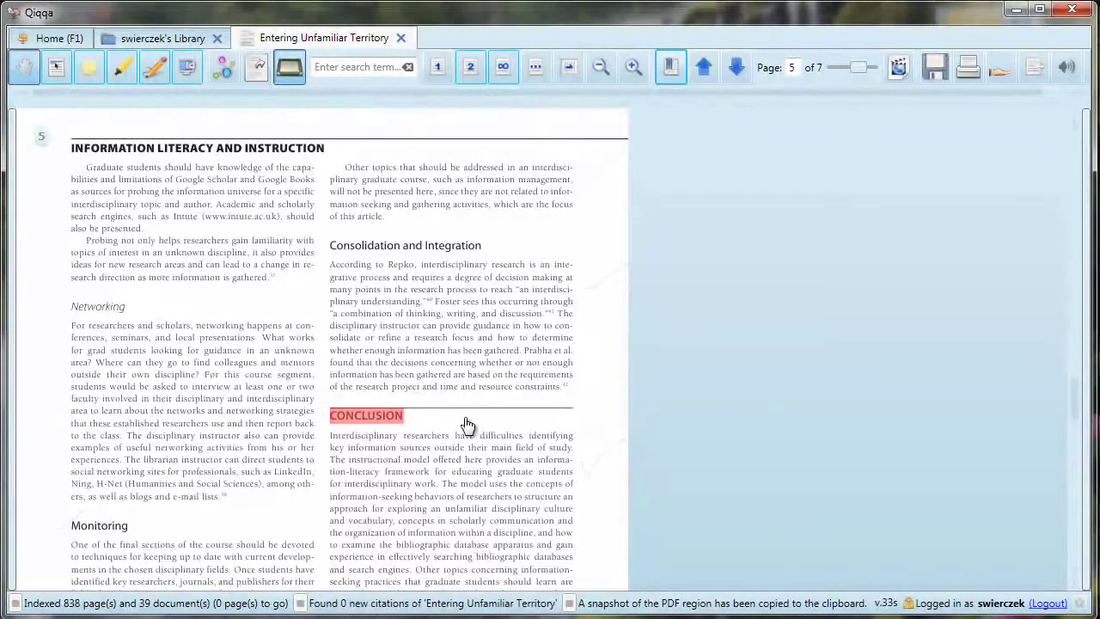
scroll(466, 421, "down", 1)
scroll(466, 421, "down", 2)
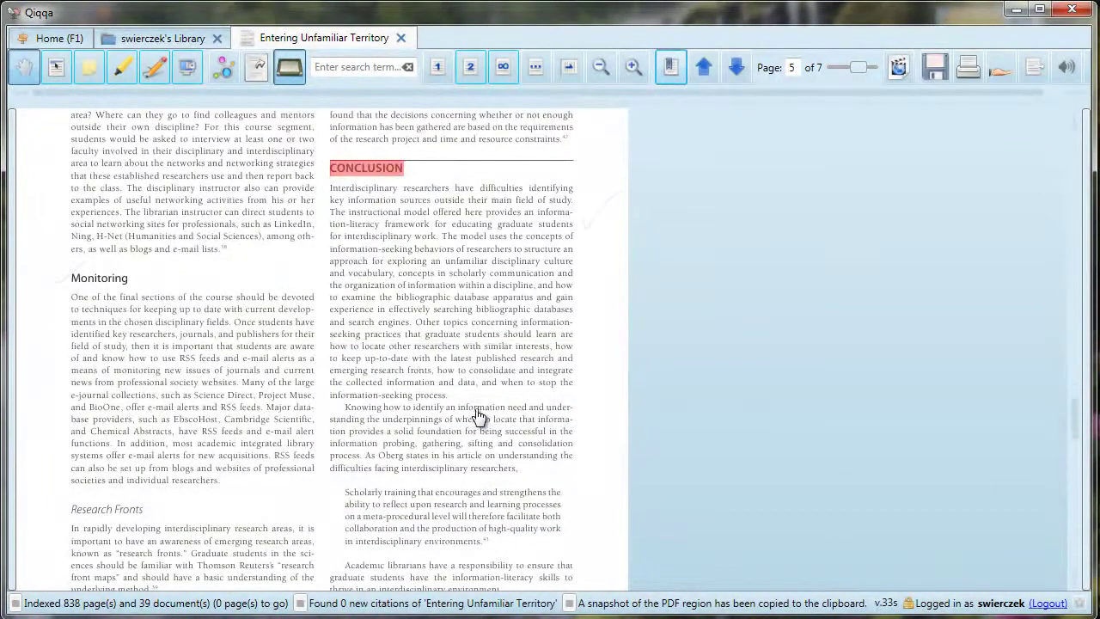
Step: Step back through the pages with the page arrows and slider to page 2
left_click(675, 64)
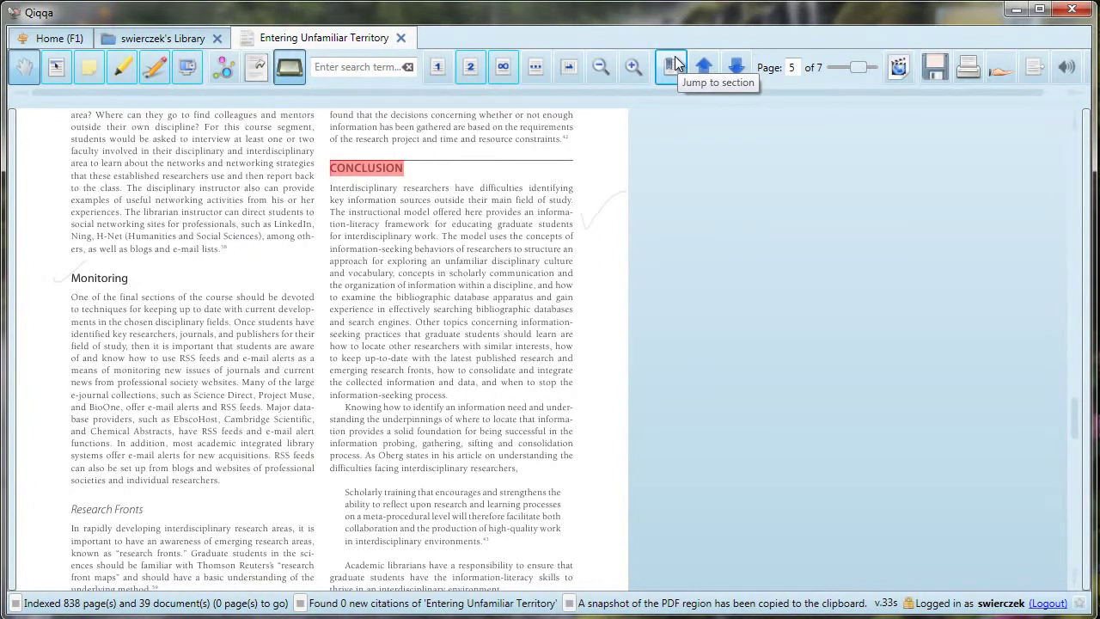
left_click(675, 64)
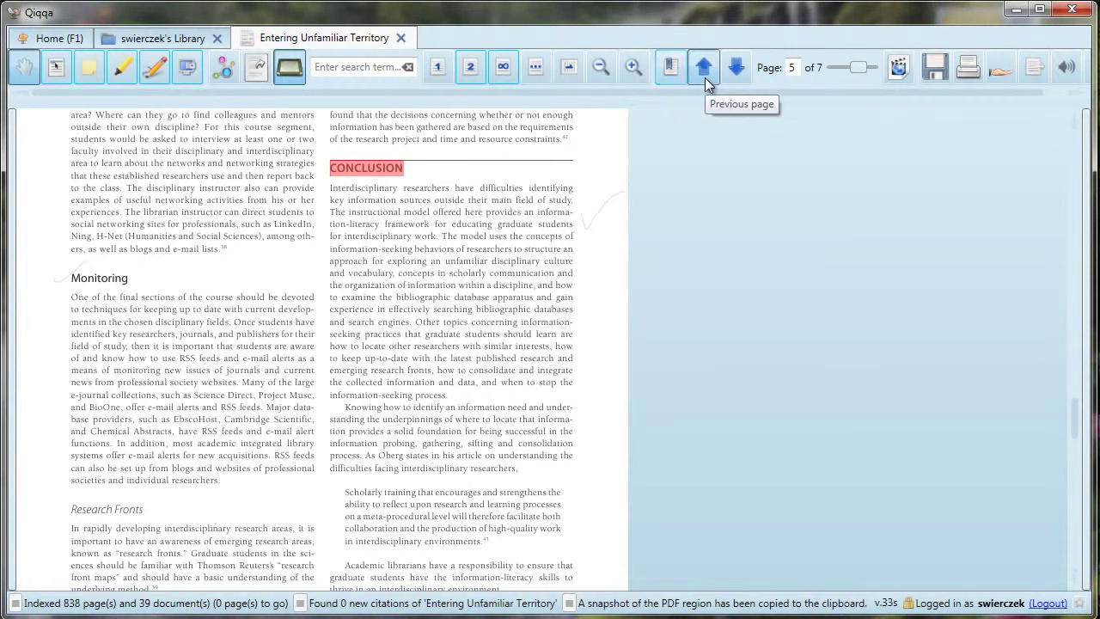
left_click(703, 68)
left_click(703, 69)
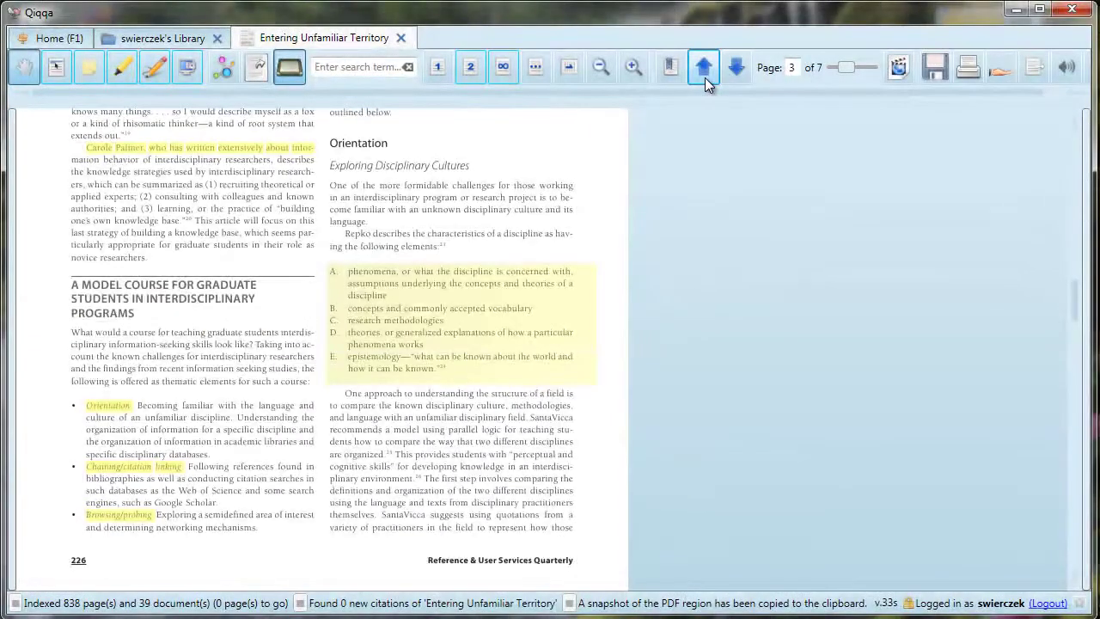
left_click(736, 74)
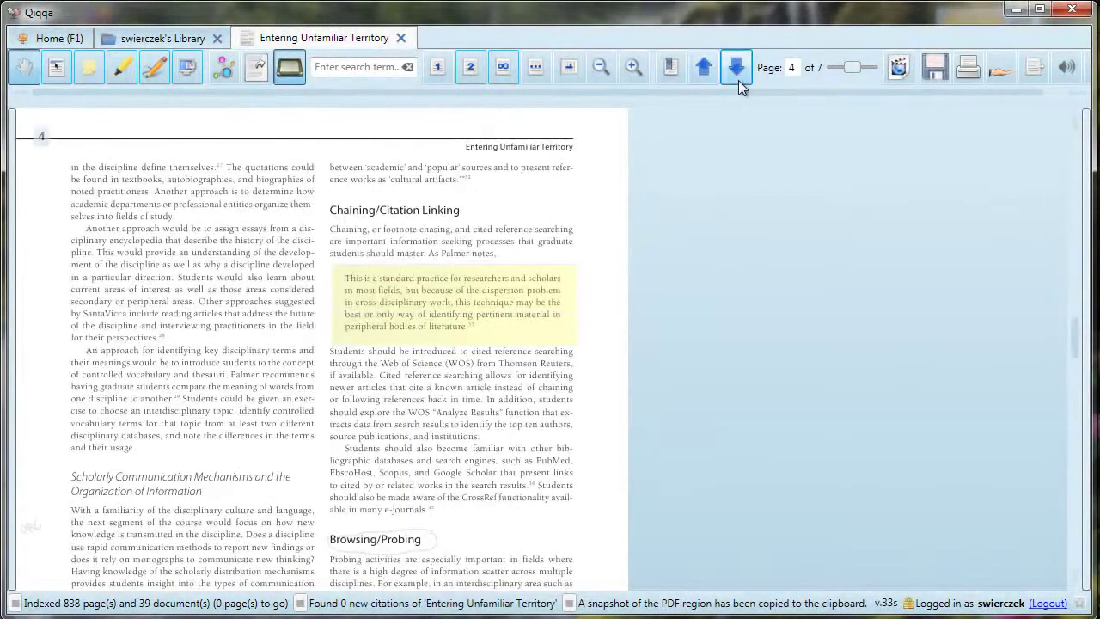
left_click_drag(855, 66, 847, 65)
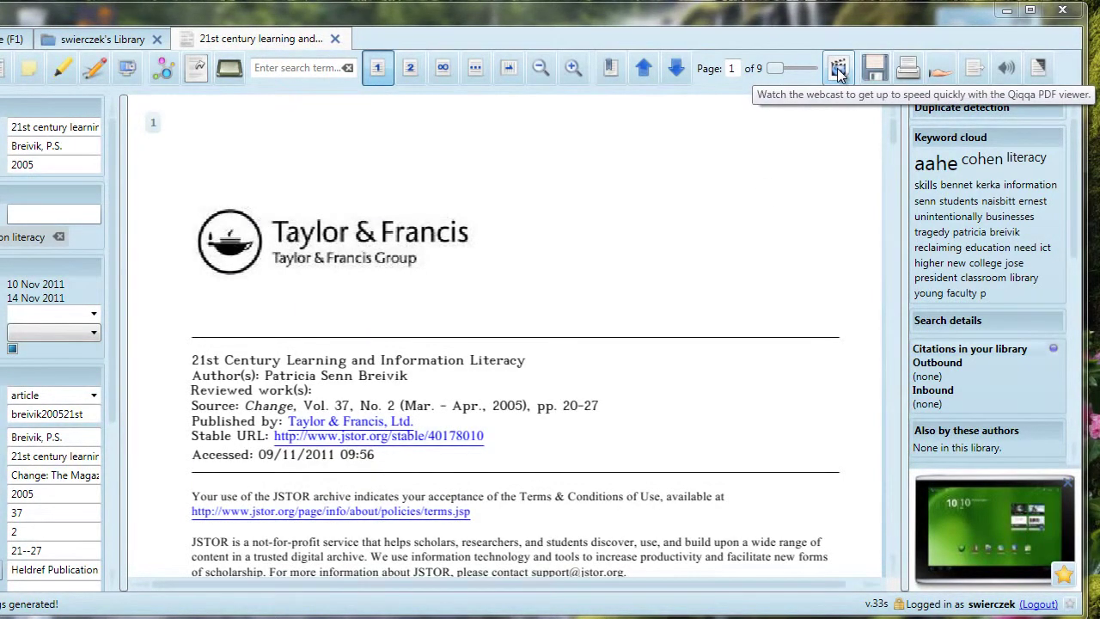
Step: Save a copy of the PDF, share it online, and dismiss the sharing confirmation
left_click(880, 76)
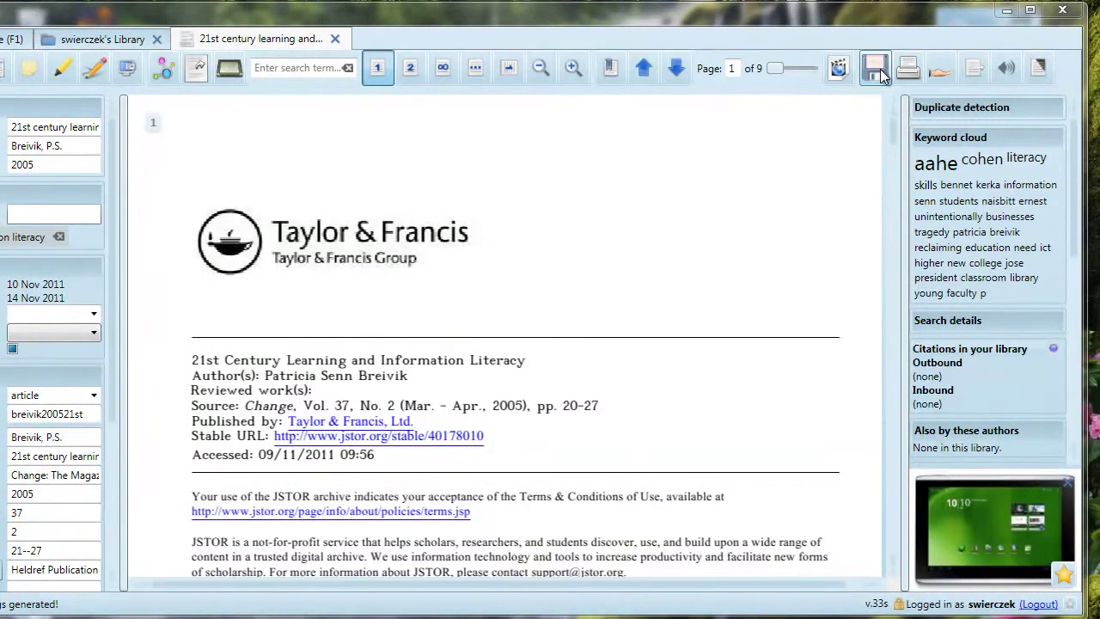
left_click(940, 75)
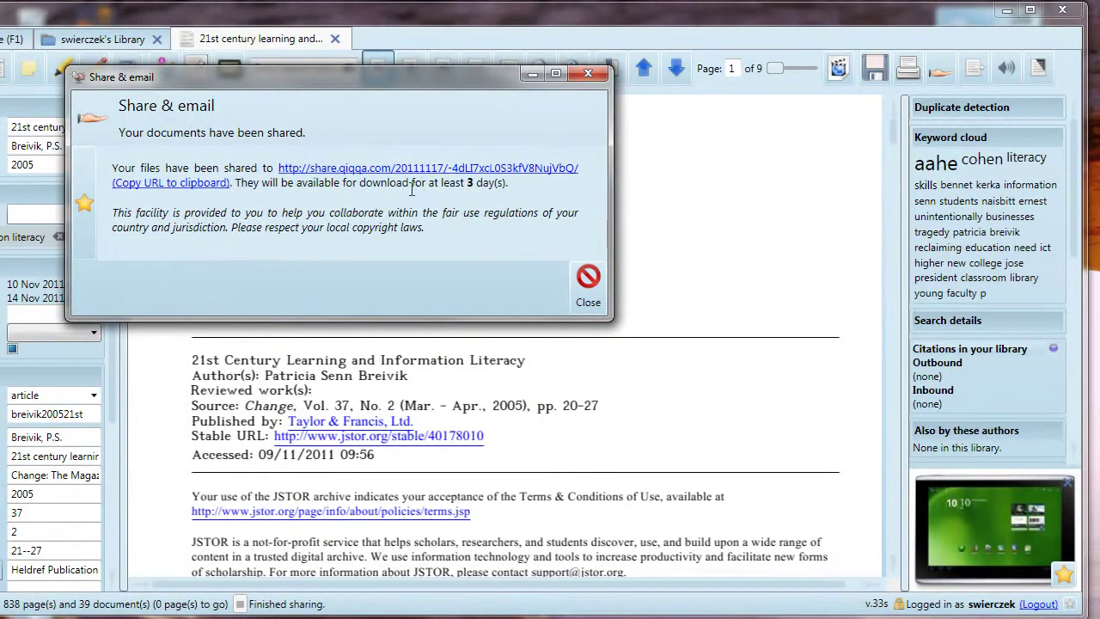
left_click(585, 280)
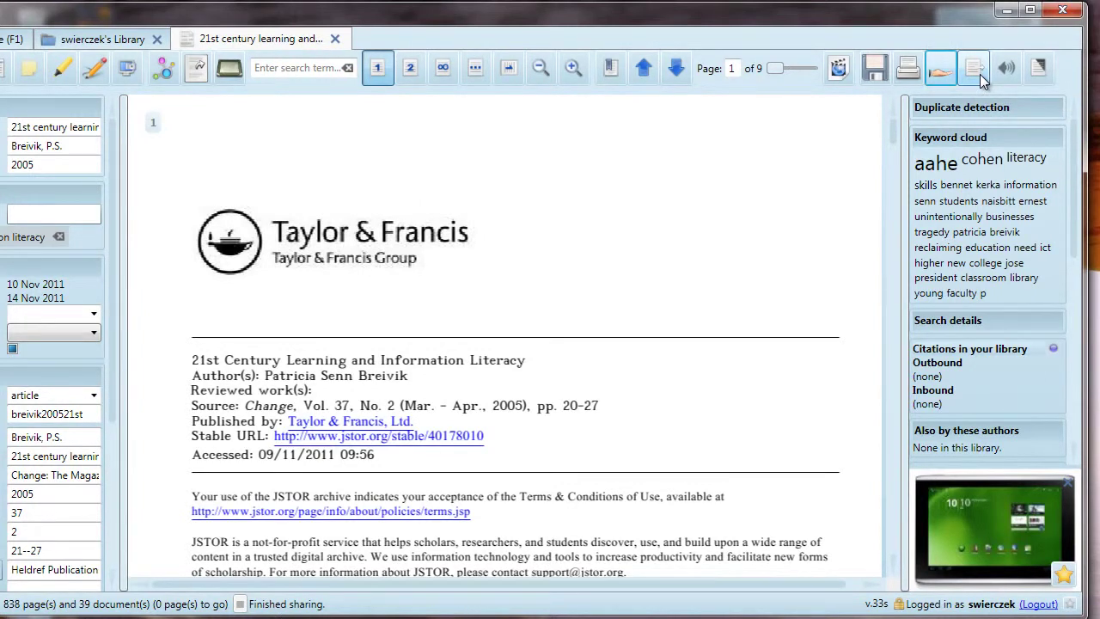
Step: Toggle the inverted-colour page view on and off twice
left_click(1038, 71)
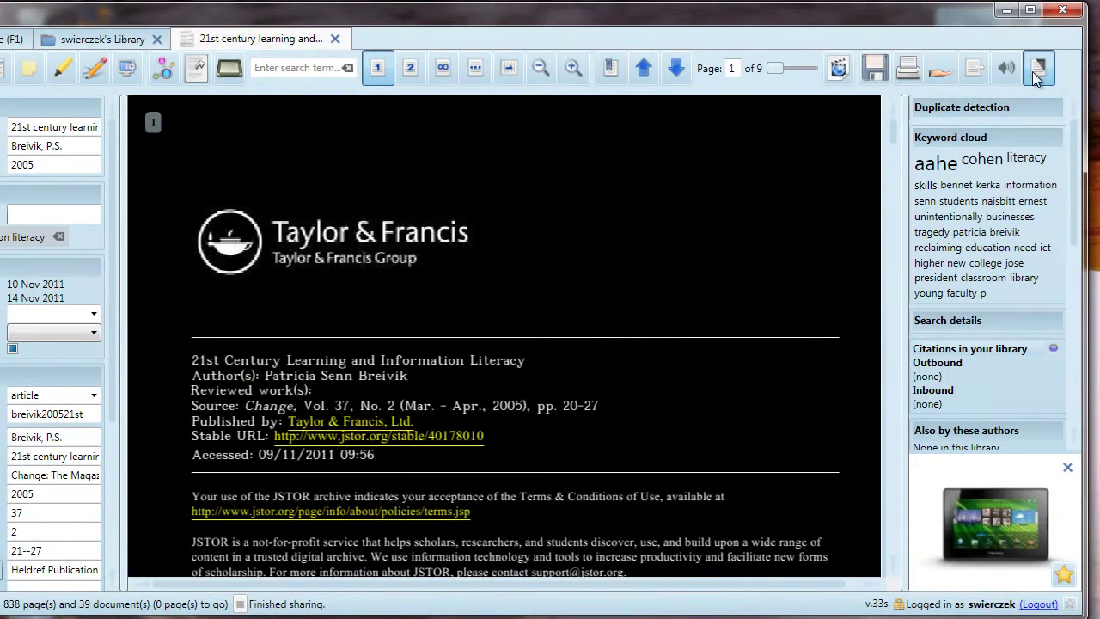
left_click(1037, 73)
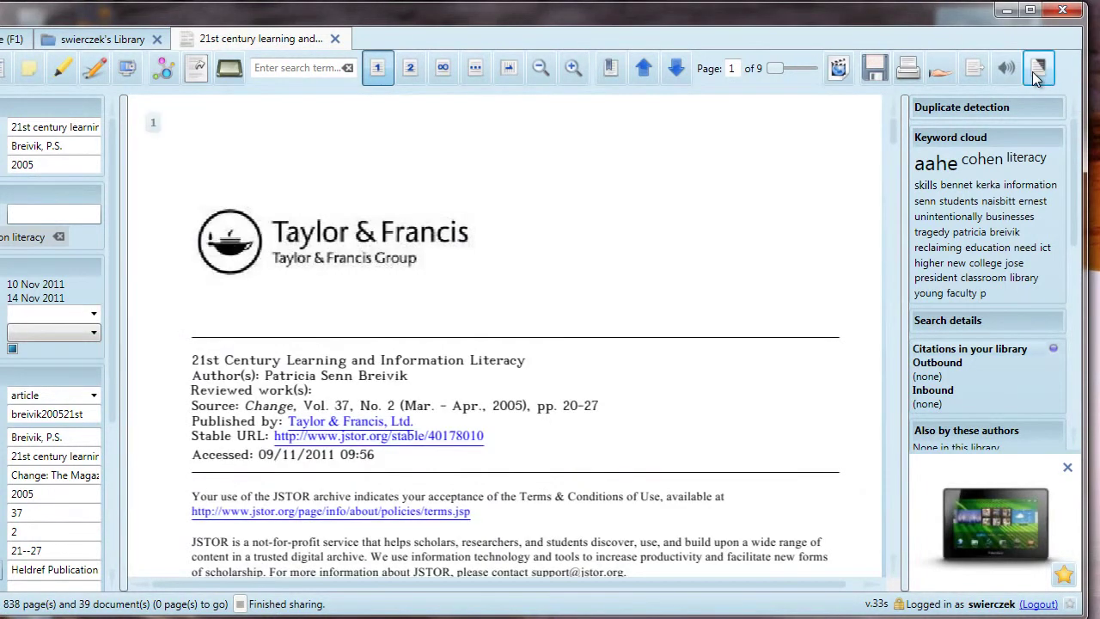
left_click(1038, 73)
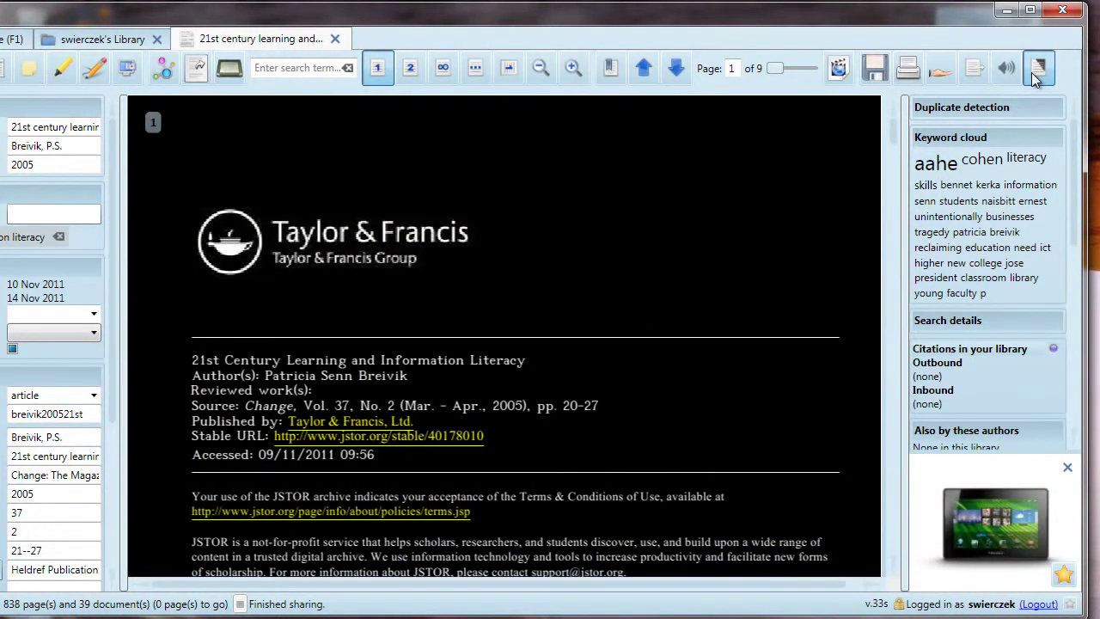
left_click(1037, 73)
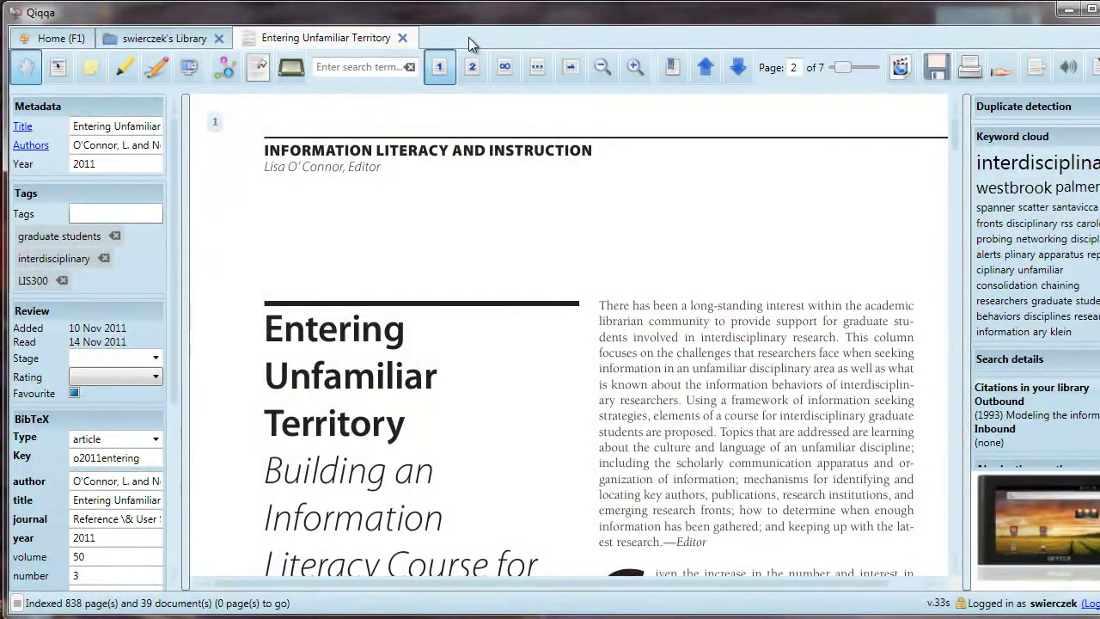
Step: Close the Entering Unfamiliar Territory tab and try creating an Annotation Report
left_click(403, 39)
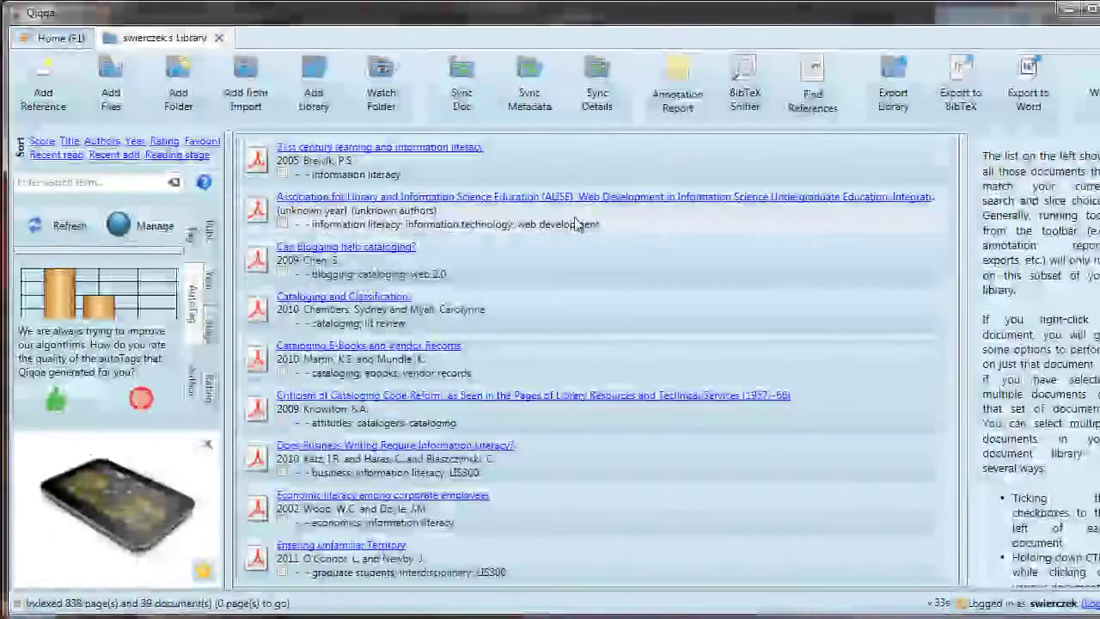
left_click(676, 103)
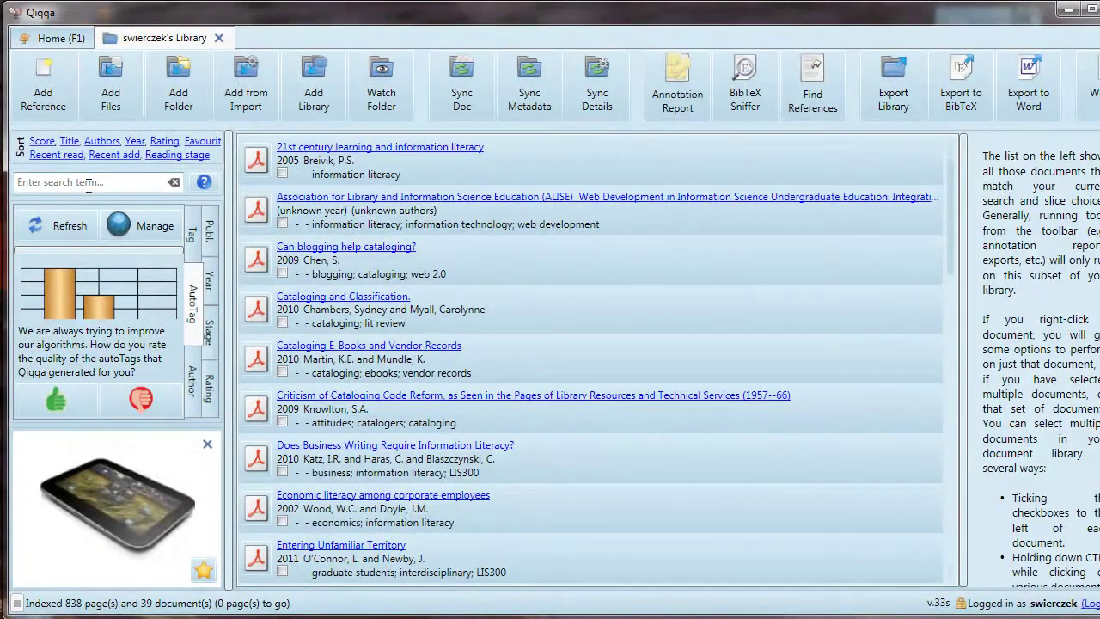
left_click(194, 234)
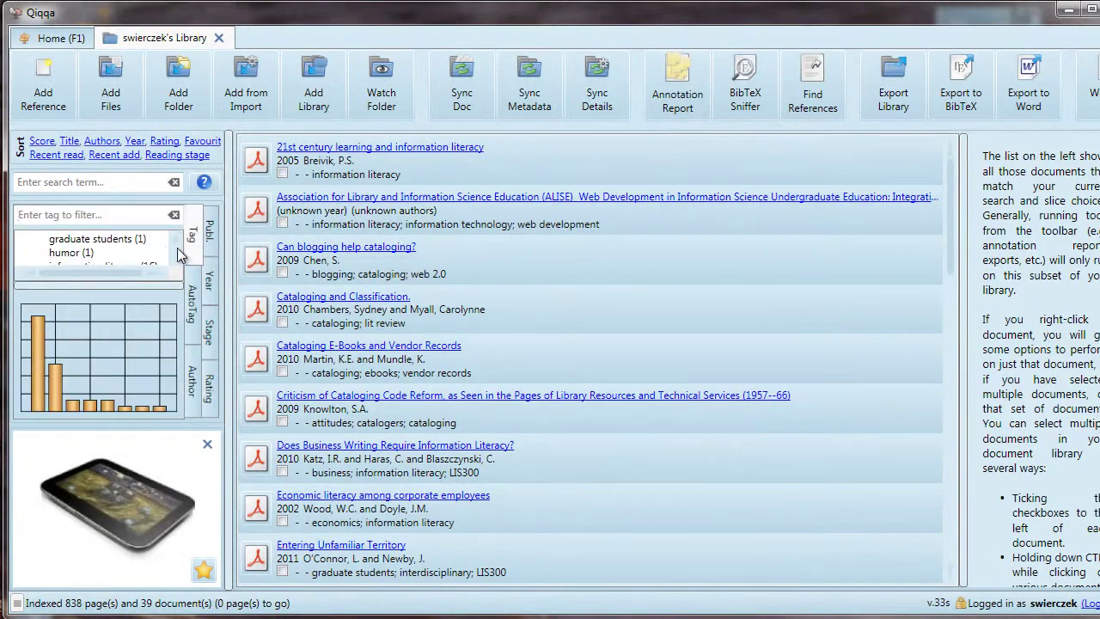
scroll(176, 260, "down", 2)
scroll(175, 260, "down", 2)
left_click(129, 254)
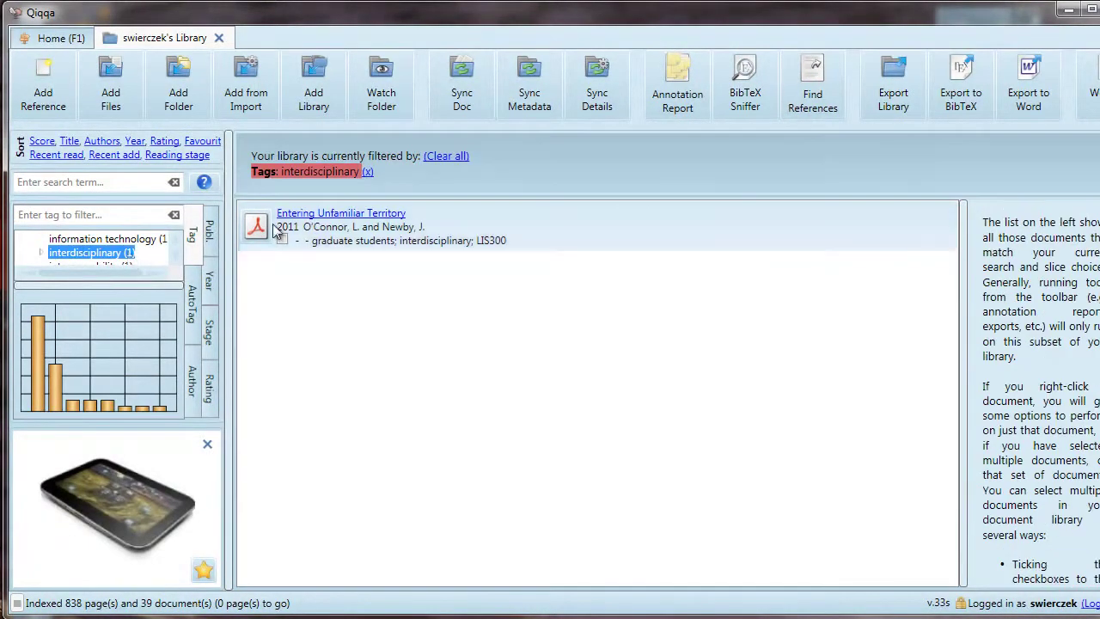
left_click(367, 172)
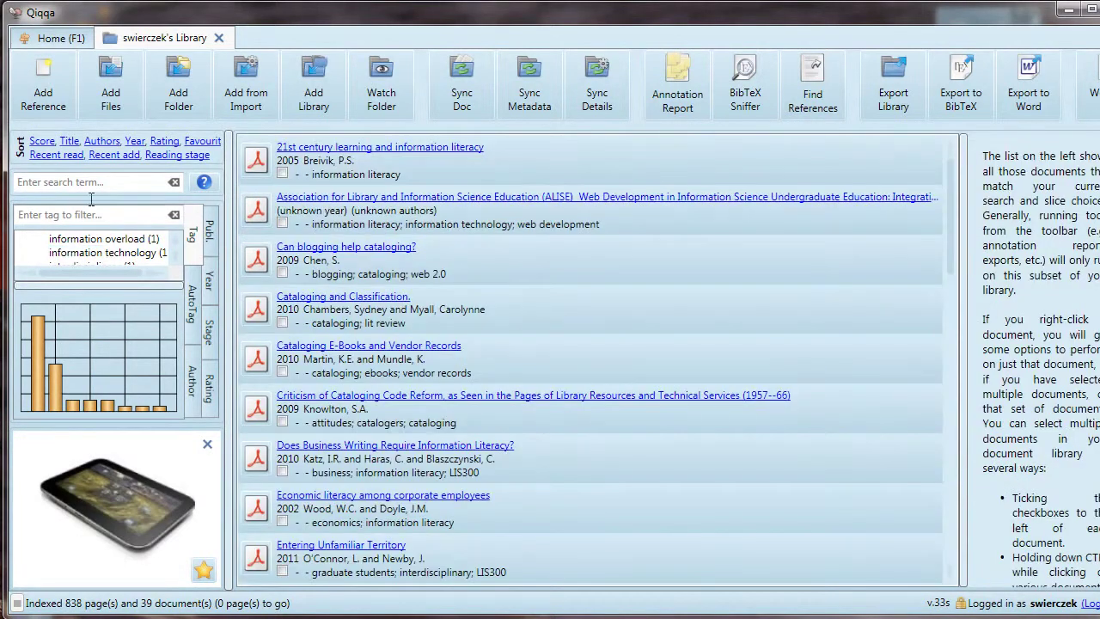
left_click(112, 183)
type("interdisci")
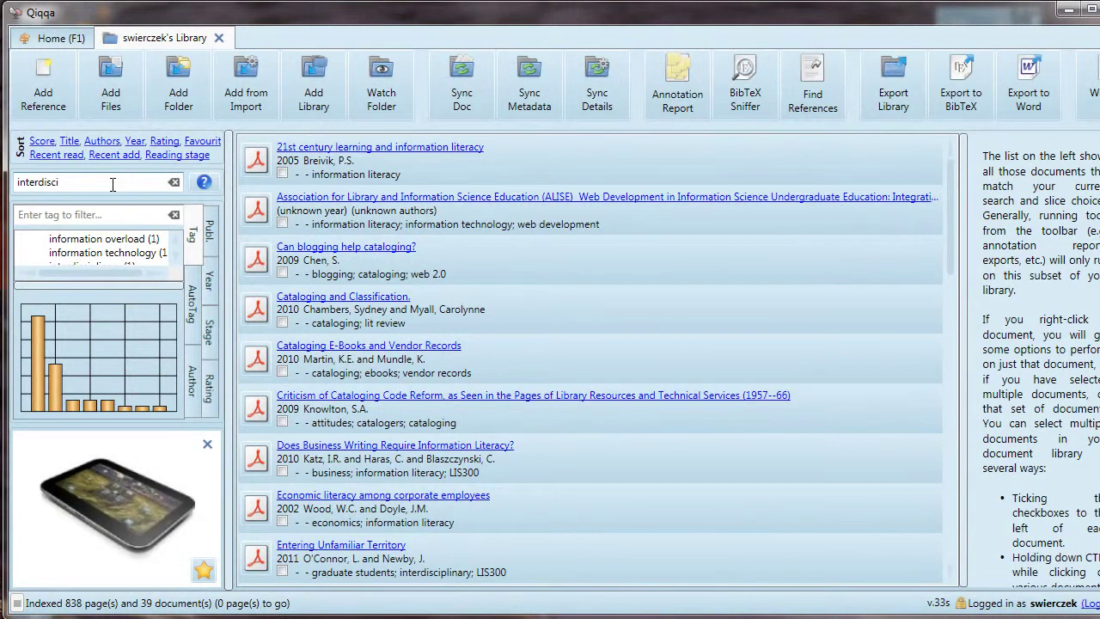
type("plinary")
key("Return")
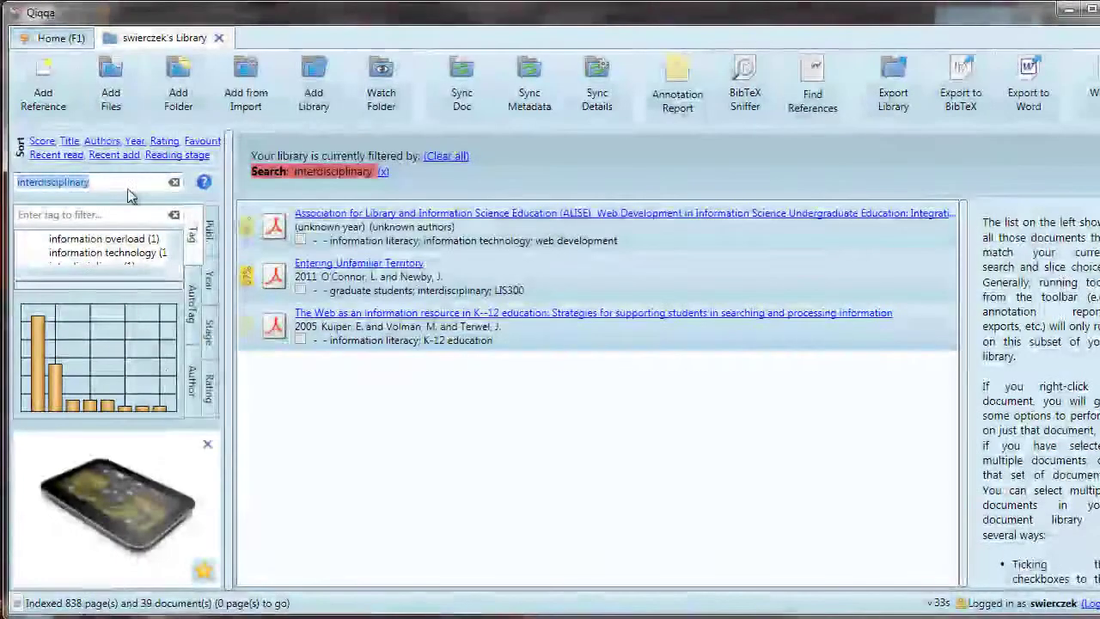
left_click(384, 171)
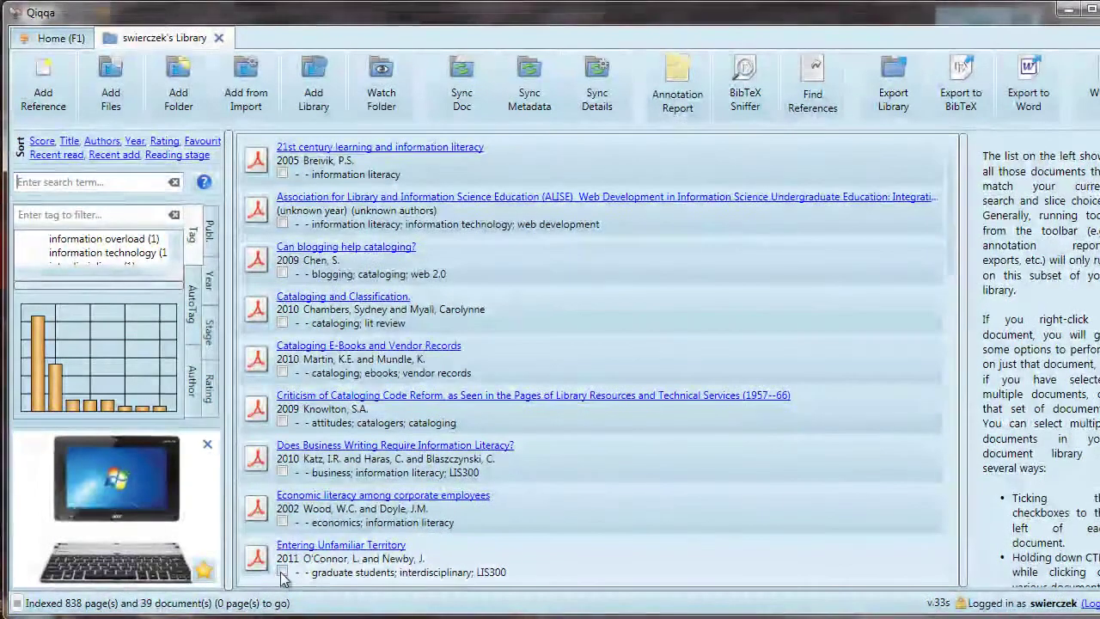
Step: Tick the Entering Unfamiliar Territory row in the library and scroll through the document list
left_click(282, 572)
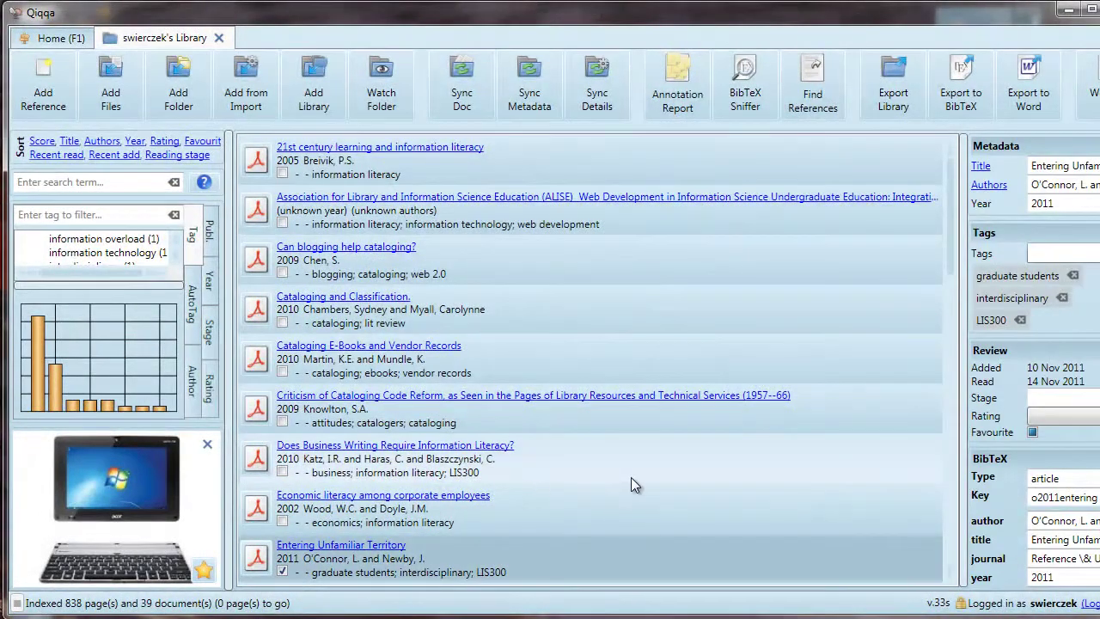
scroll(631, 477, "down", 2)
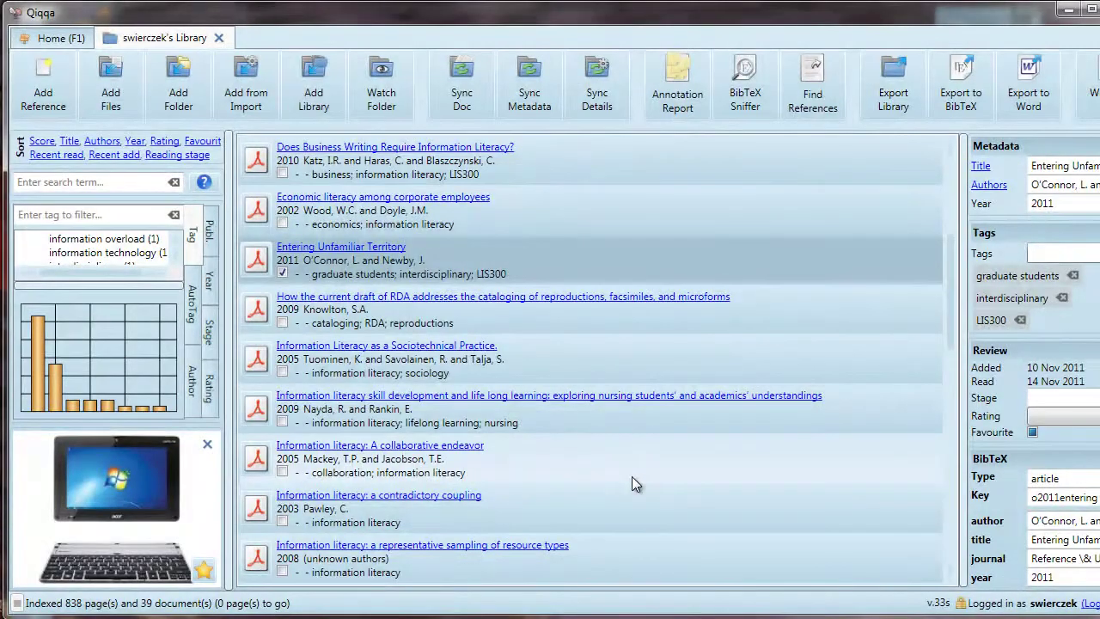
scroll(631, 476, "down", 3)
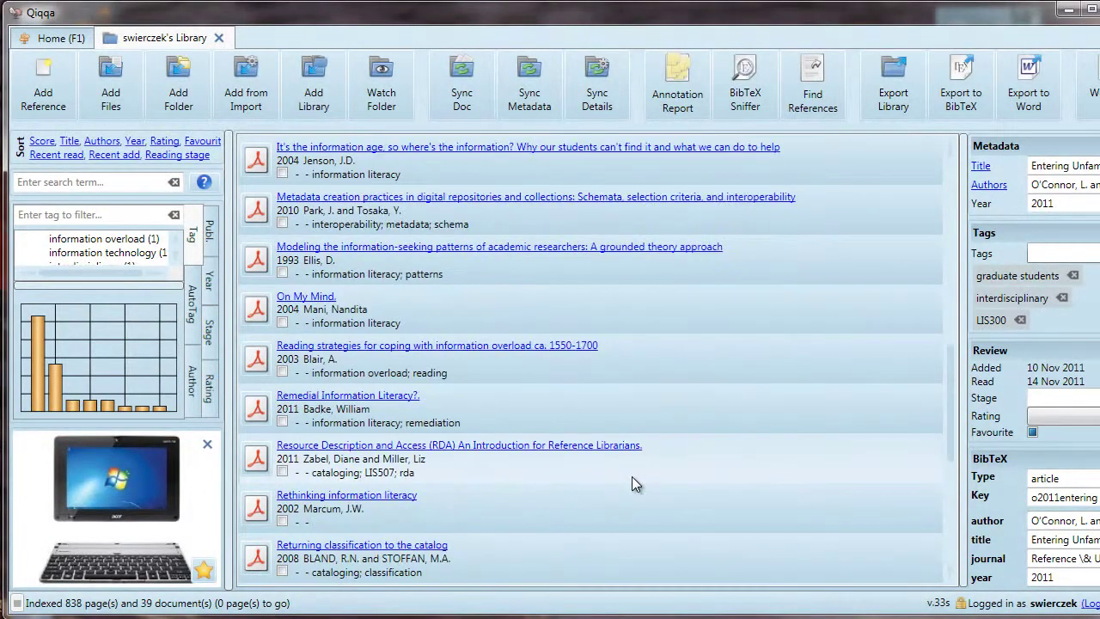
scroll(632, 476, "down", 1)
scroll(632, 476, "down", 1)
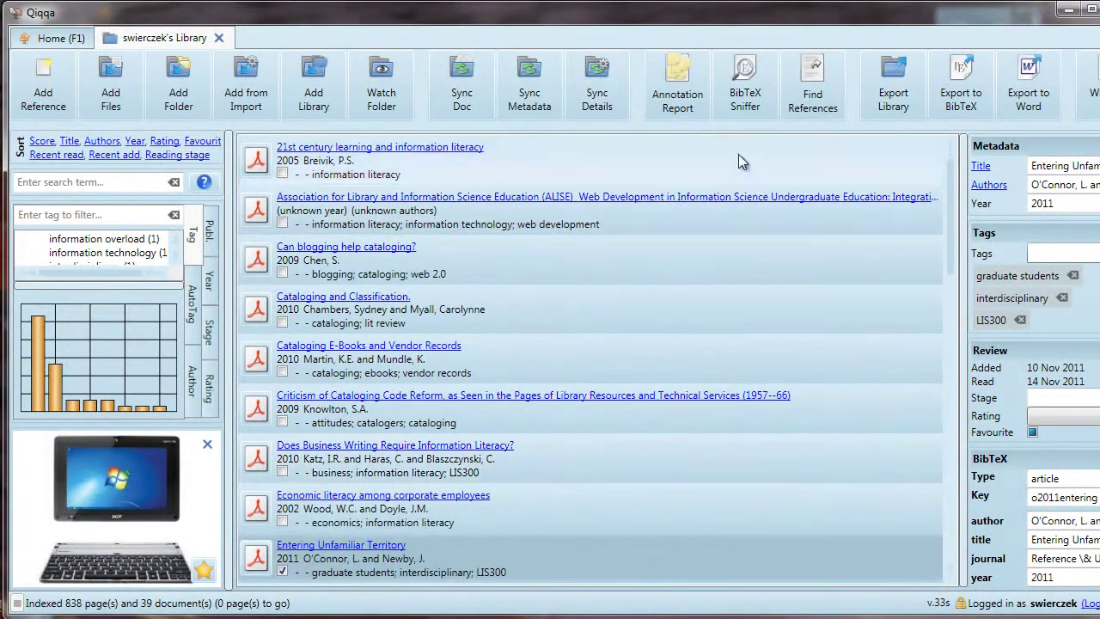
Step: Generate an annotation report covering all seven annotation tags via Select All
left_click(693, 88)
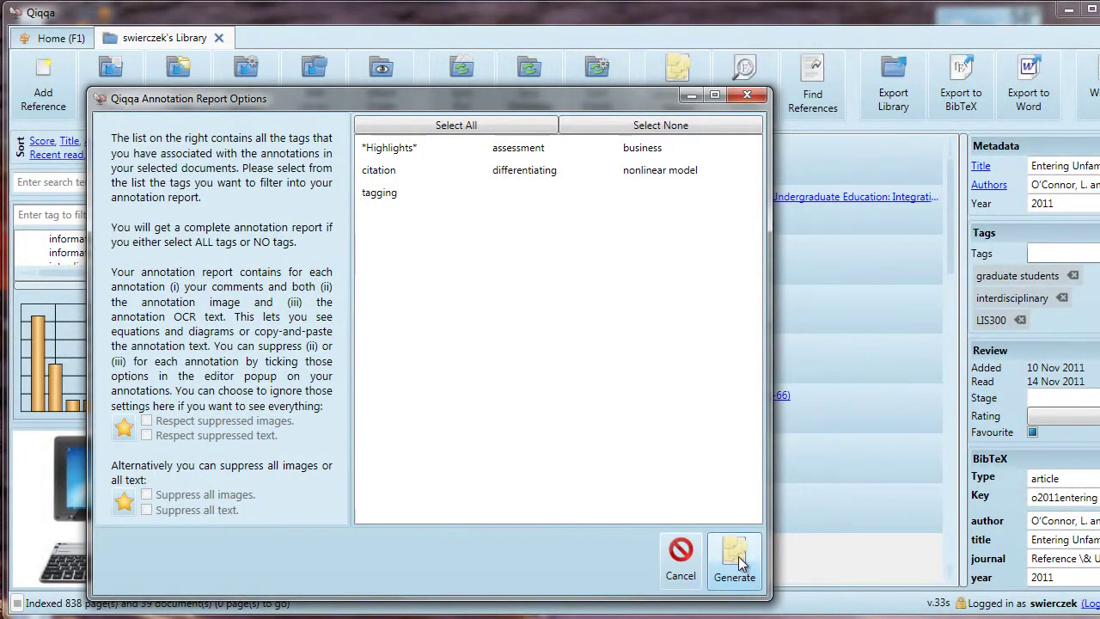
left_click(456, 125)
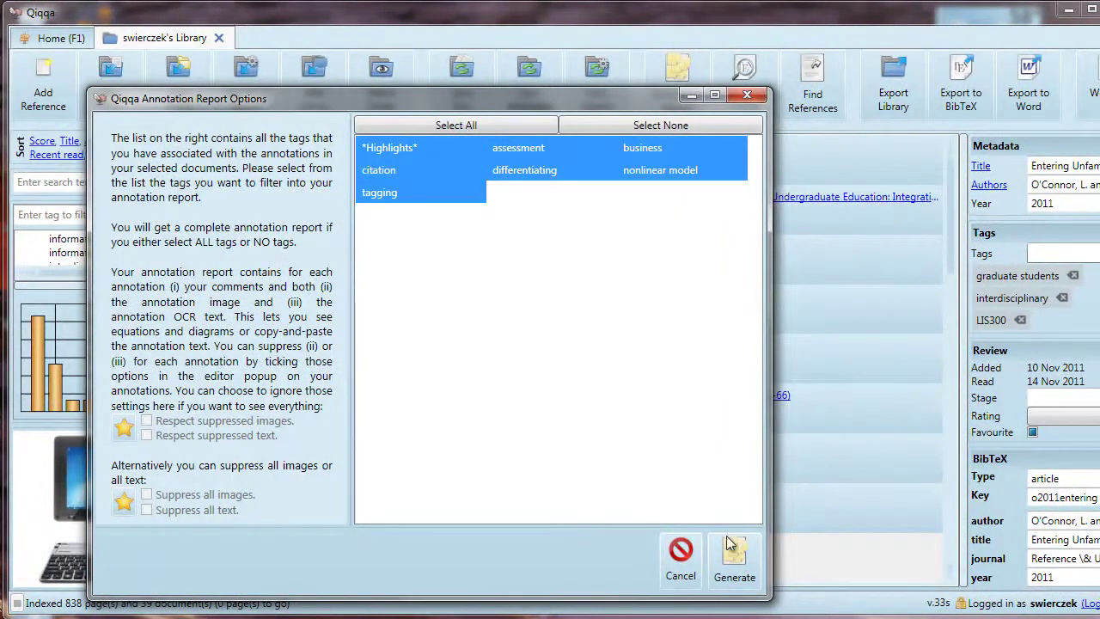
left_click(737, 577)
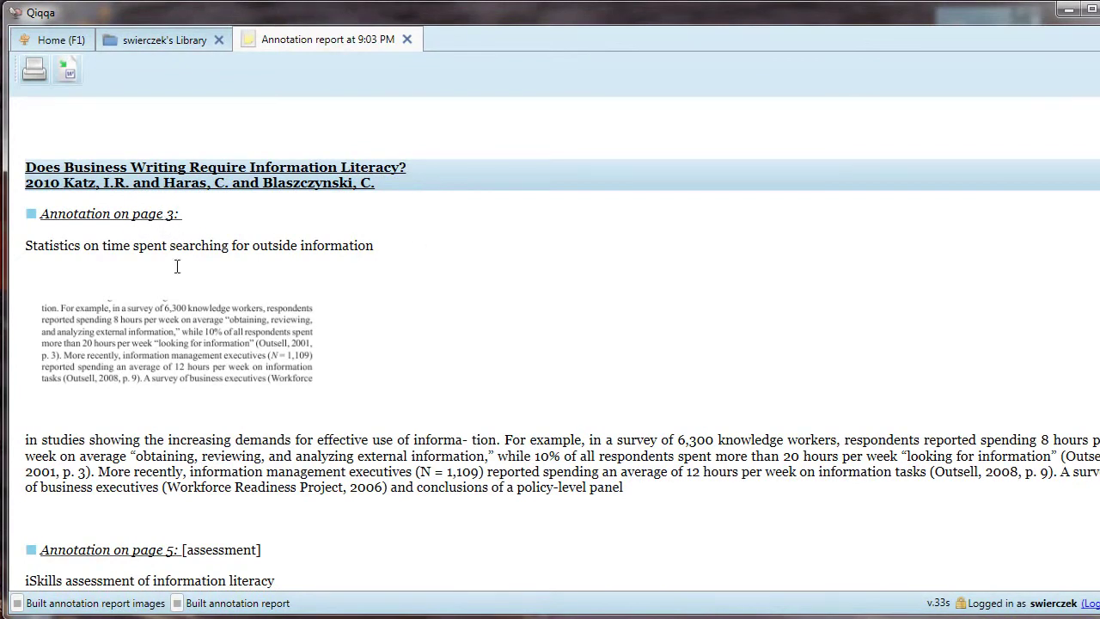
Step: Read through the annotation report, briefly selecting comment text, and scroll down to the page 12 highlight
left_click_drag(24, 246, 417, 246)
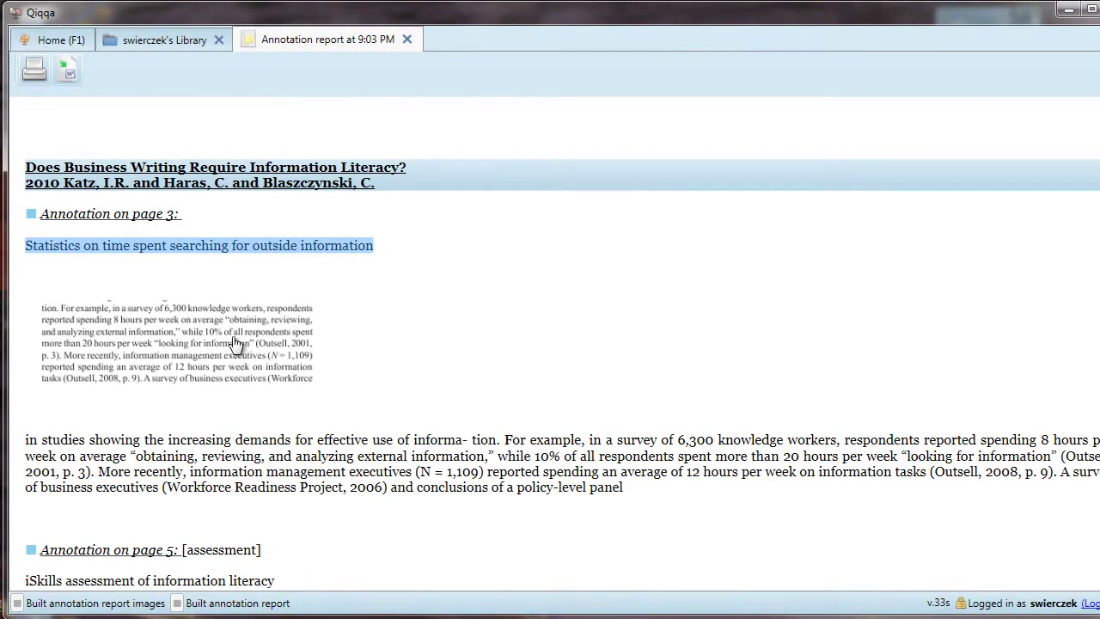
left_click(342, 468)
scroll(342, 468, "down", 1)
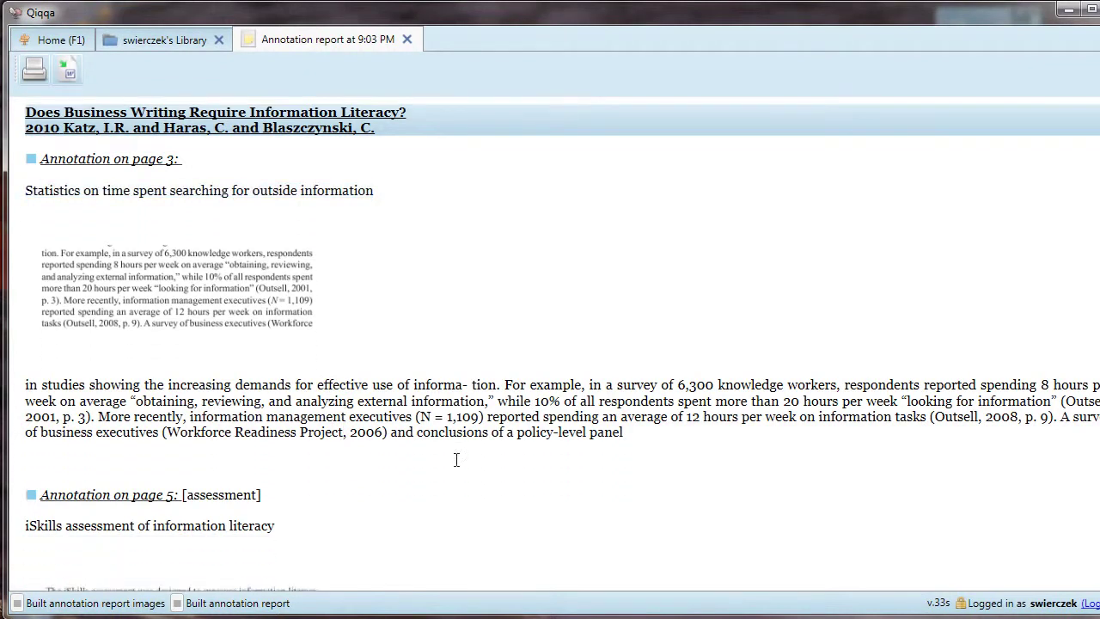
left_click_drag(636, 433, 7, 384)
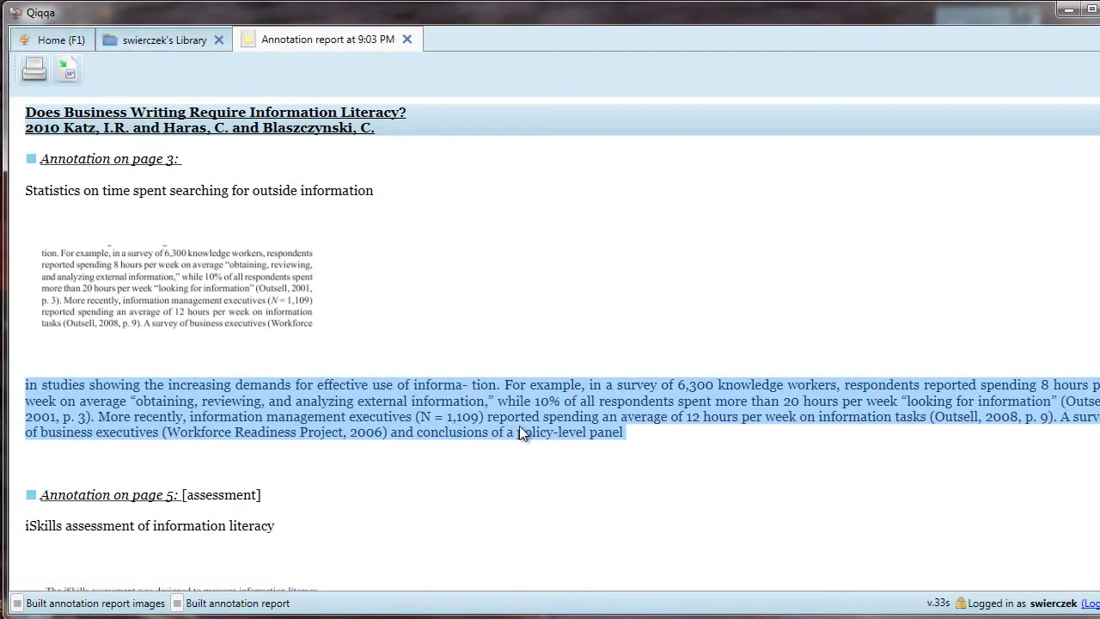
left_click(644, 456)
scroll(722, 430, "down", 3)
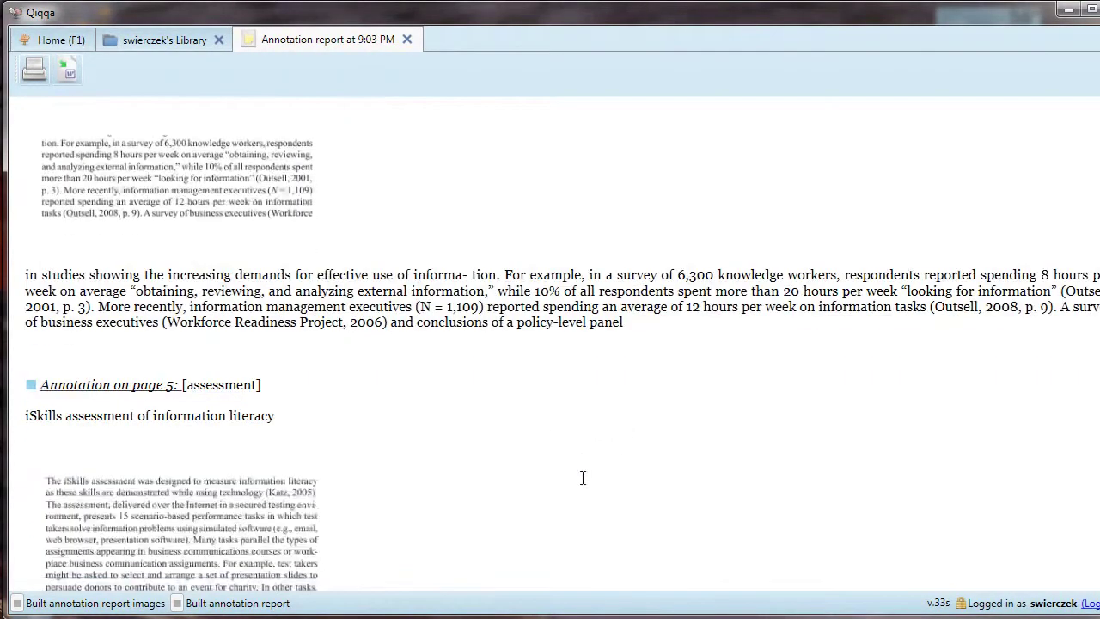
scroll(999, 326, "down", 1)
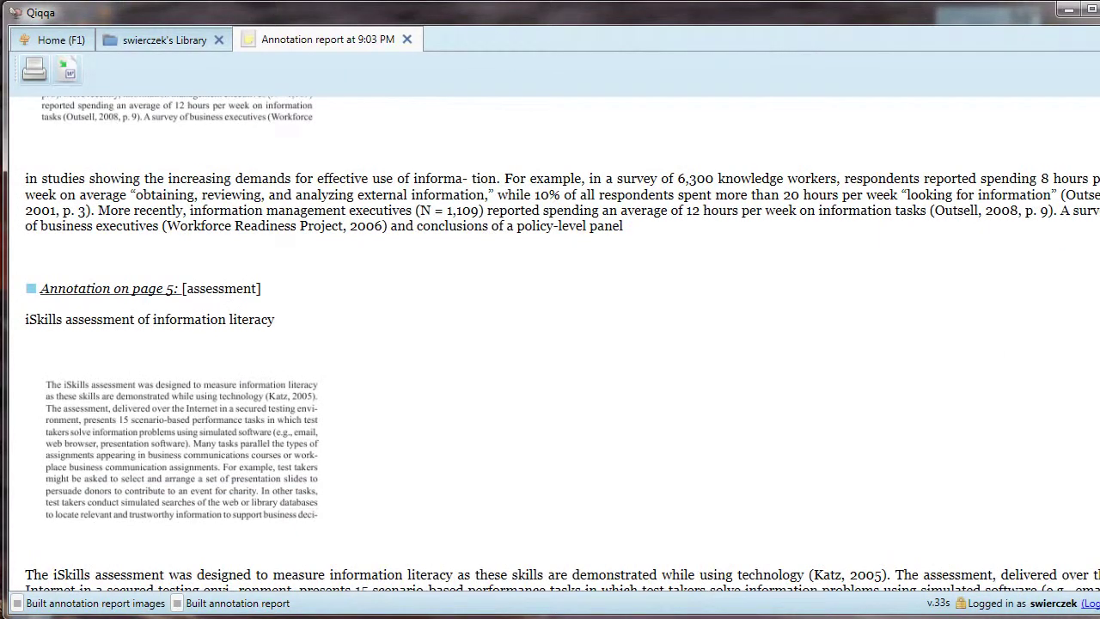
scroll(550, 344, "down", 15)
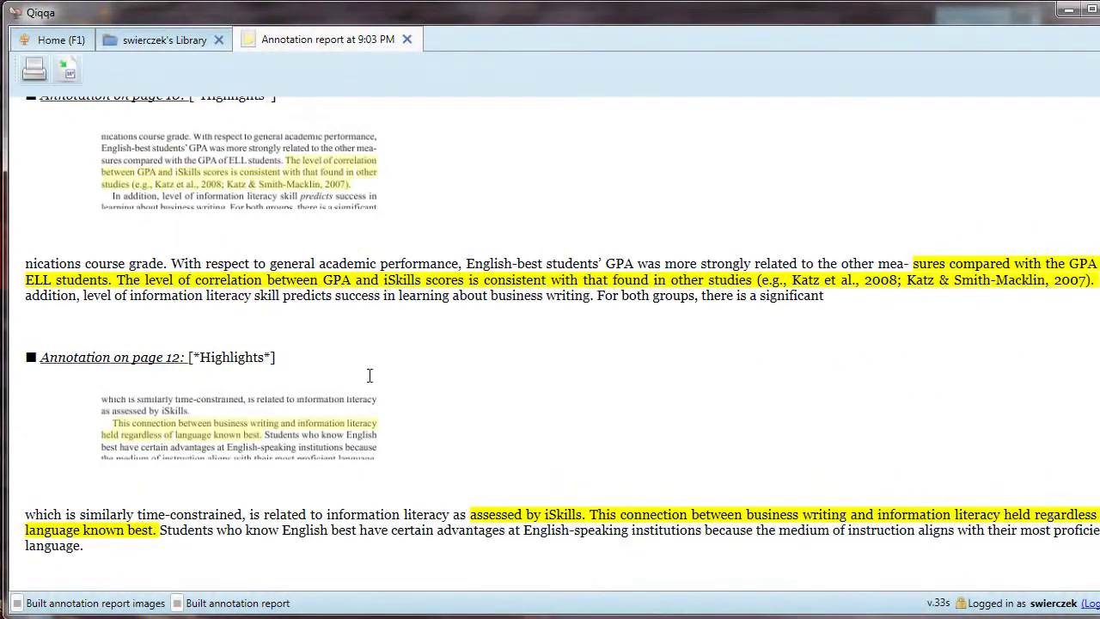
Step: Open 'Does Business Writing Require Information Literacy?' at its page 12 highlight from the report
left_click(255, 432)
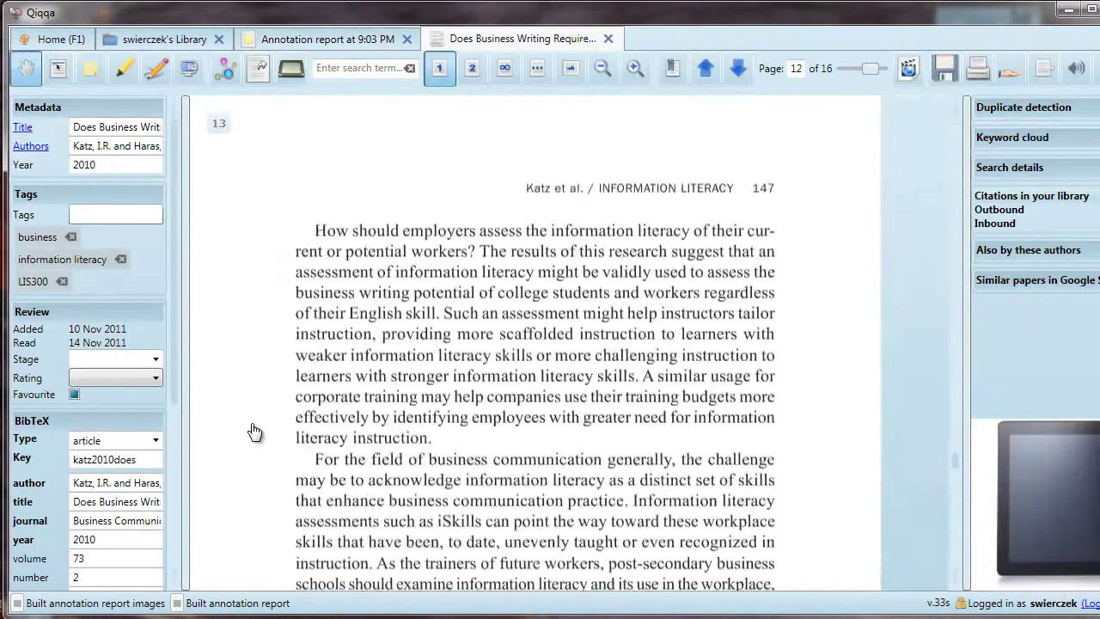
scroll(489, 420, "down", 10)
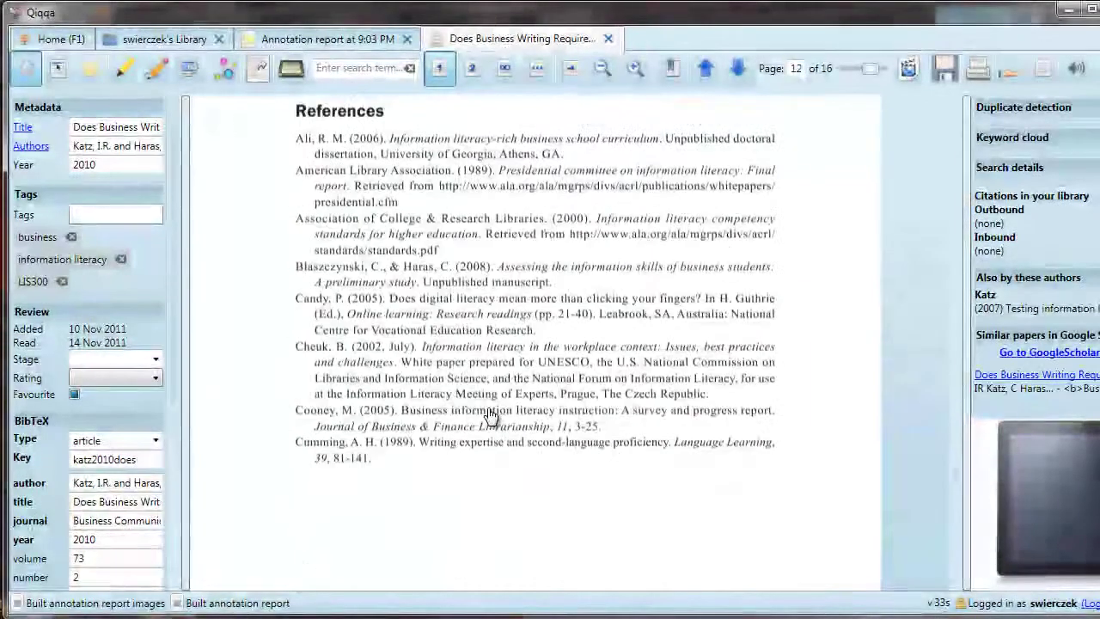
scroll(490, 416, "up", 10)
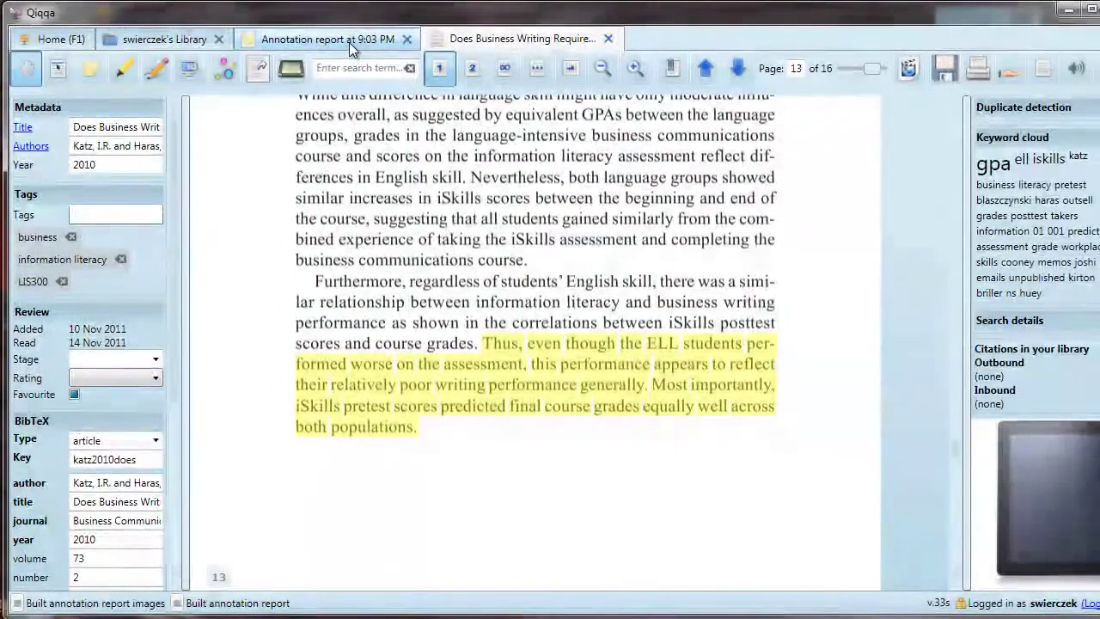
Step: Back in the annotation report, scroll to the Entering Unfamiliar Territory entry and export to Word
left_click(349, 42)
scroll(697, 411, "down", 1)
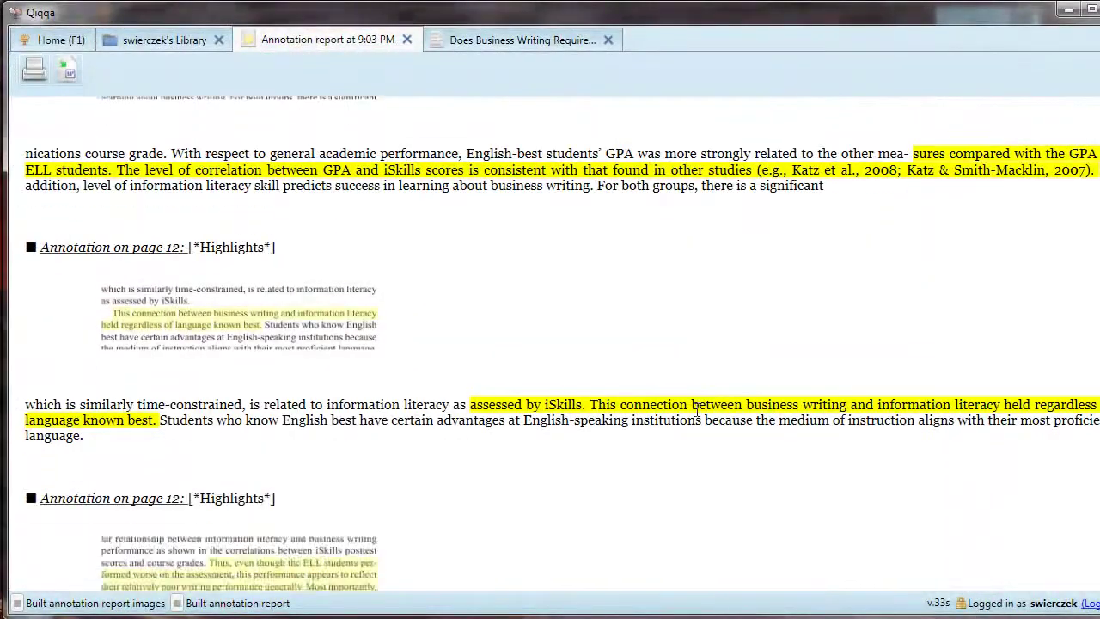
scroll(697, 411, "down", 6)
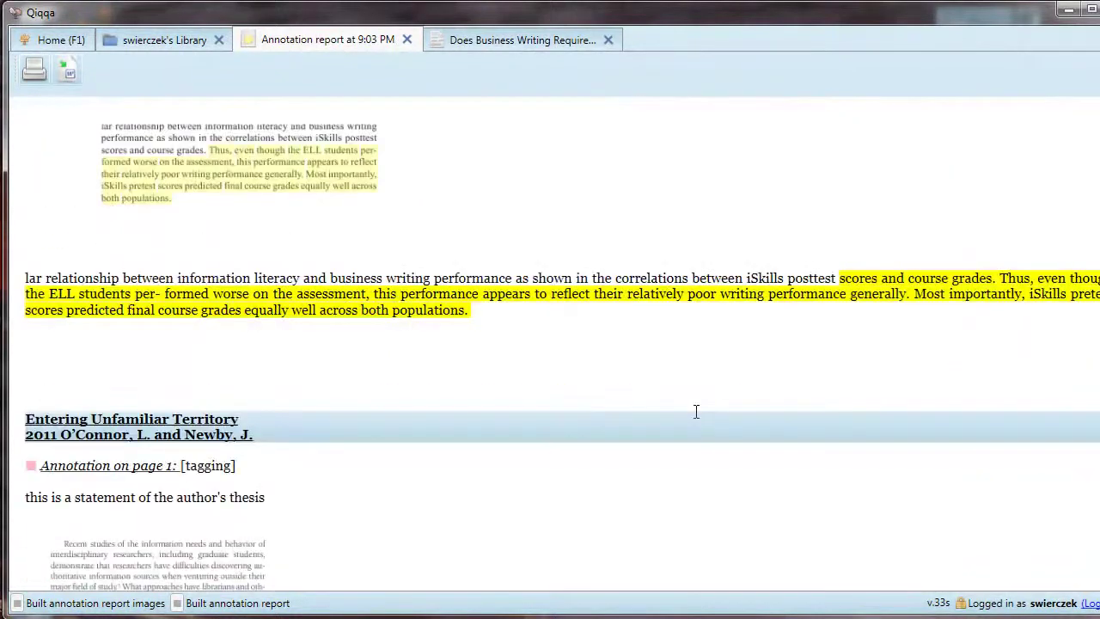
scroll(696, 411, "down", 4)
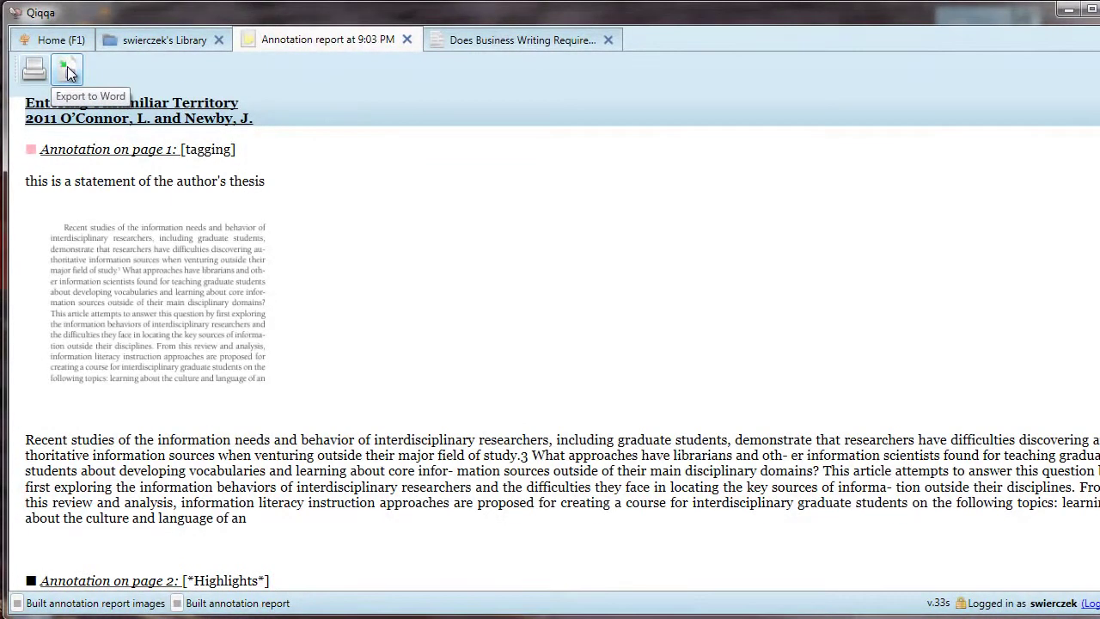
left_click(67, 69)
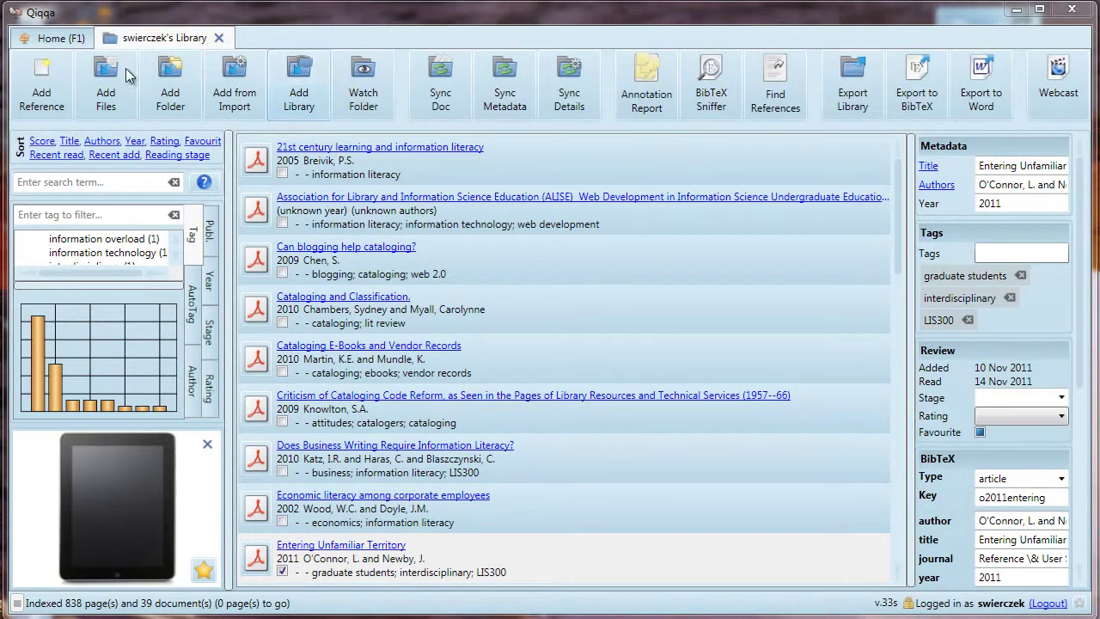
Step: Return to the Home (F1) start page
left_click(58, 43)
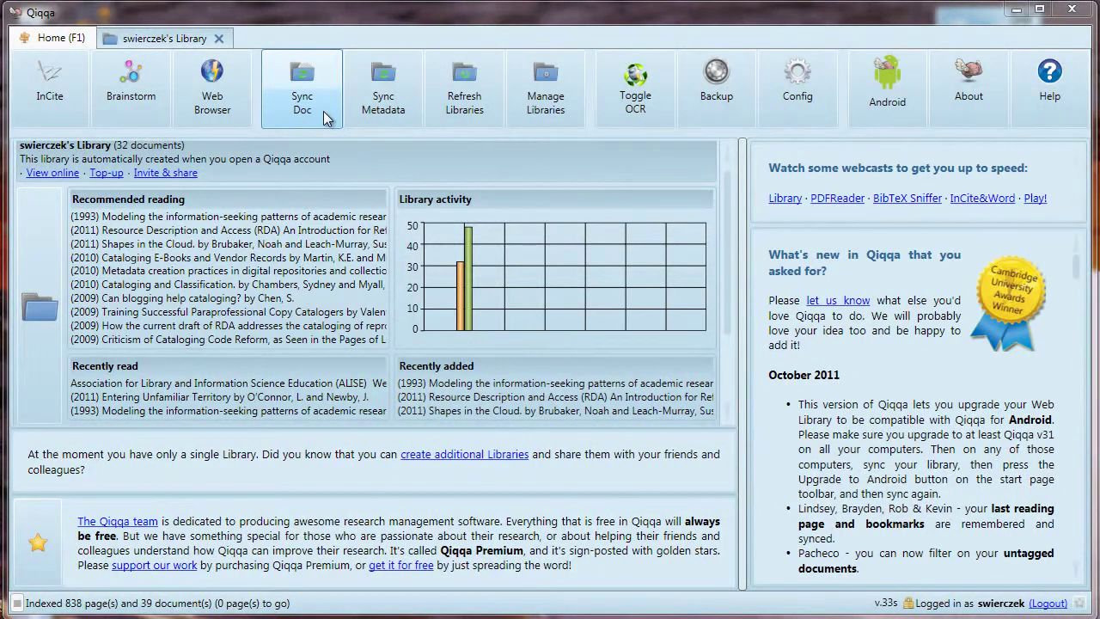
Step: From the Home page's library summary, view the library online in the browser
left_click(74, 41)
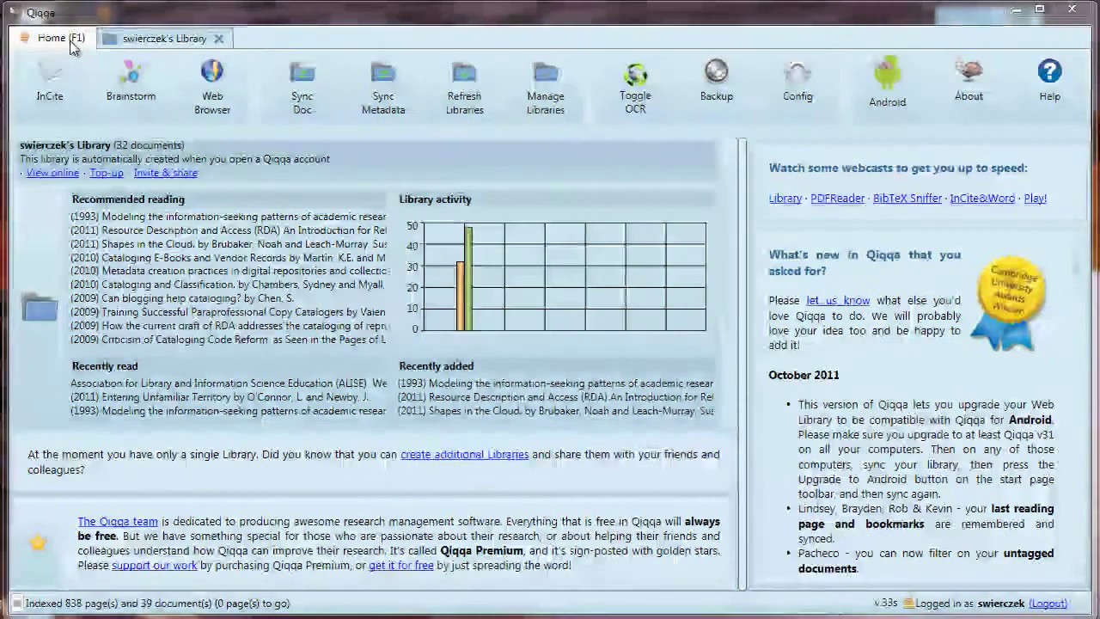
left_click(41, 174)
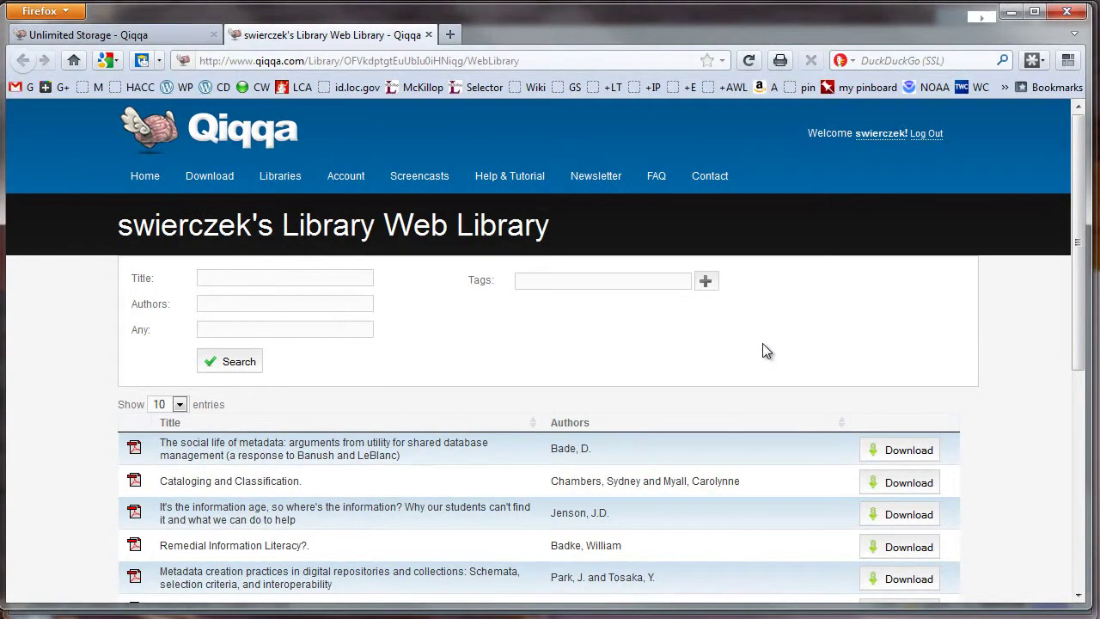
Step: Go from Libraries to the library's Top-up page, then to the unlimited storage details
scroll(996, 370, "down", 2)
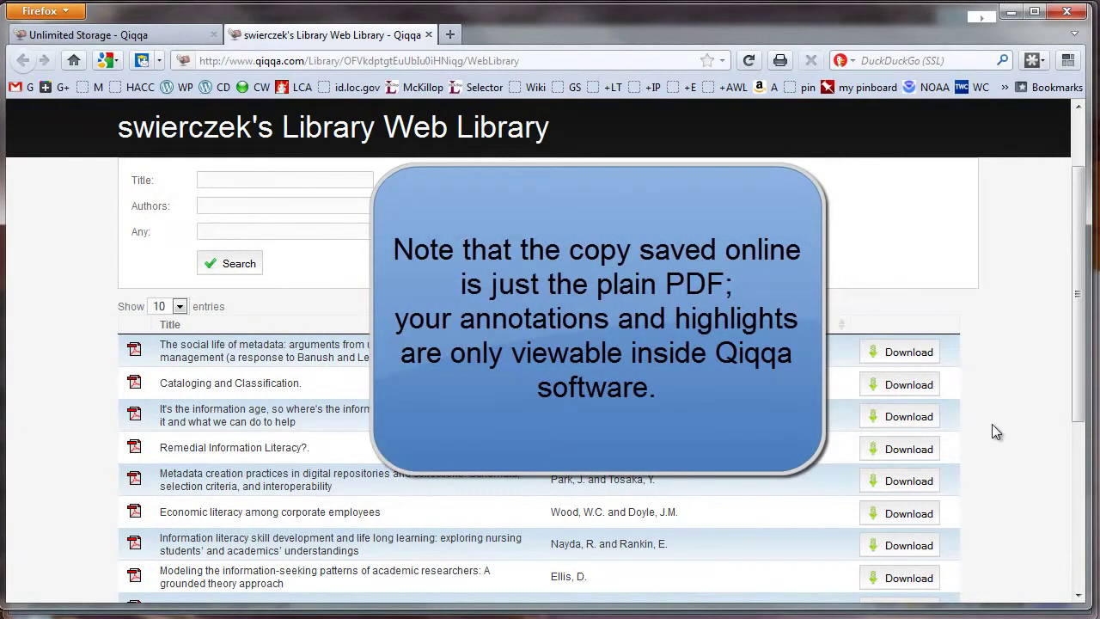
scroll(992, 423, "up", 2)
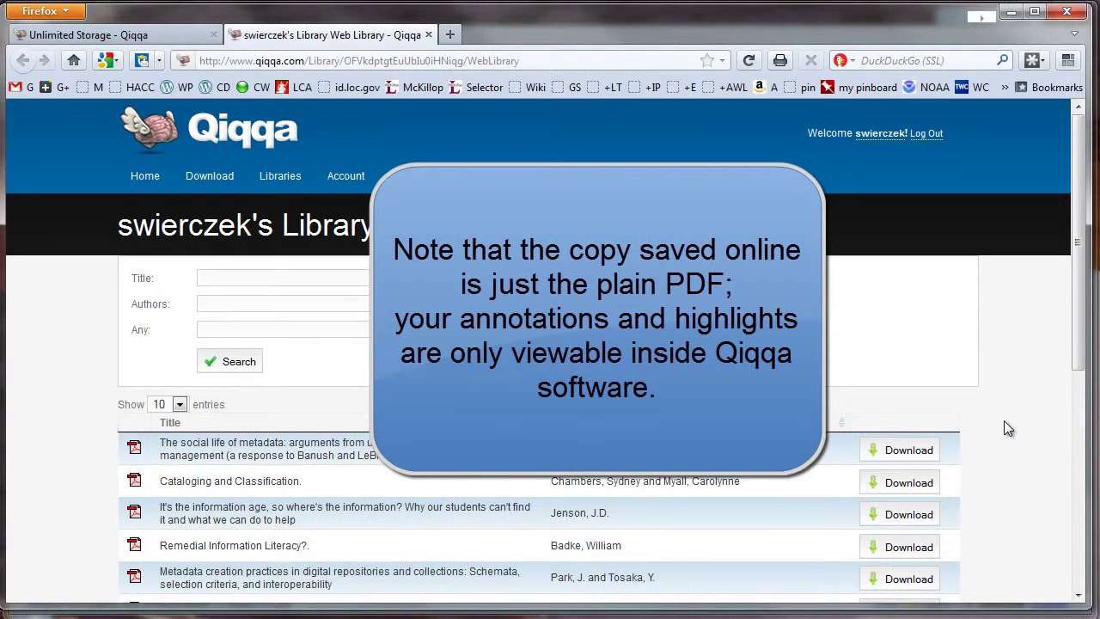
left_click(279, 179)
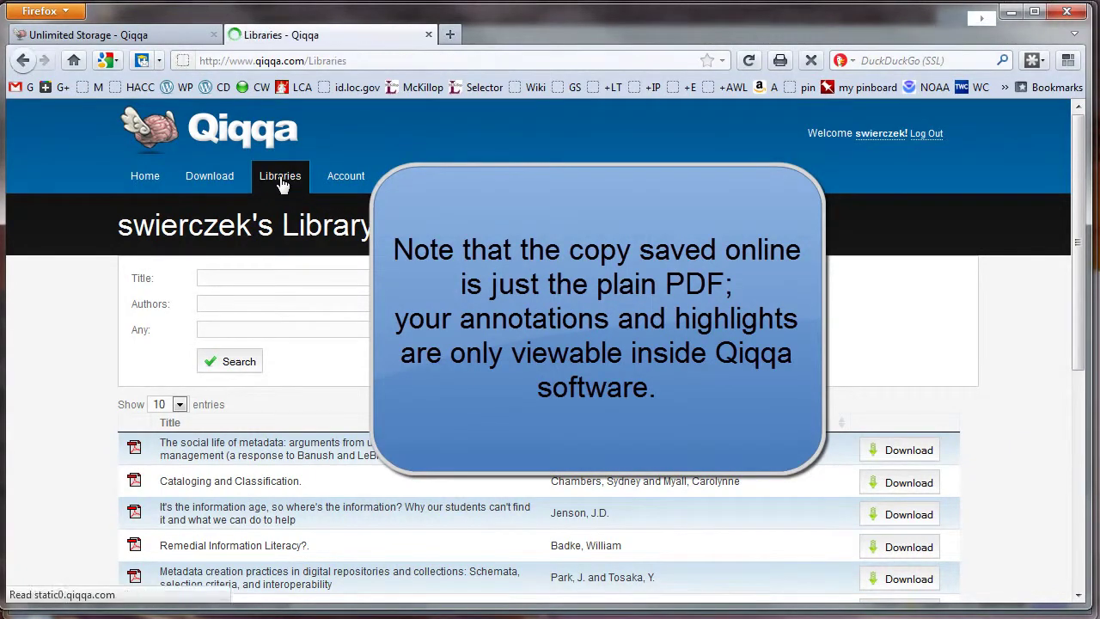
left_click(494, 402)
left_click(228, 403)
Step: Review the Unlimited Storage price examples, marking the $0.13 a month cost
scroll(471, 438, "down", 5)
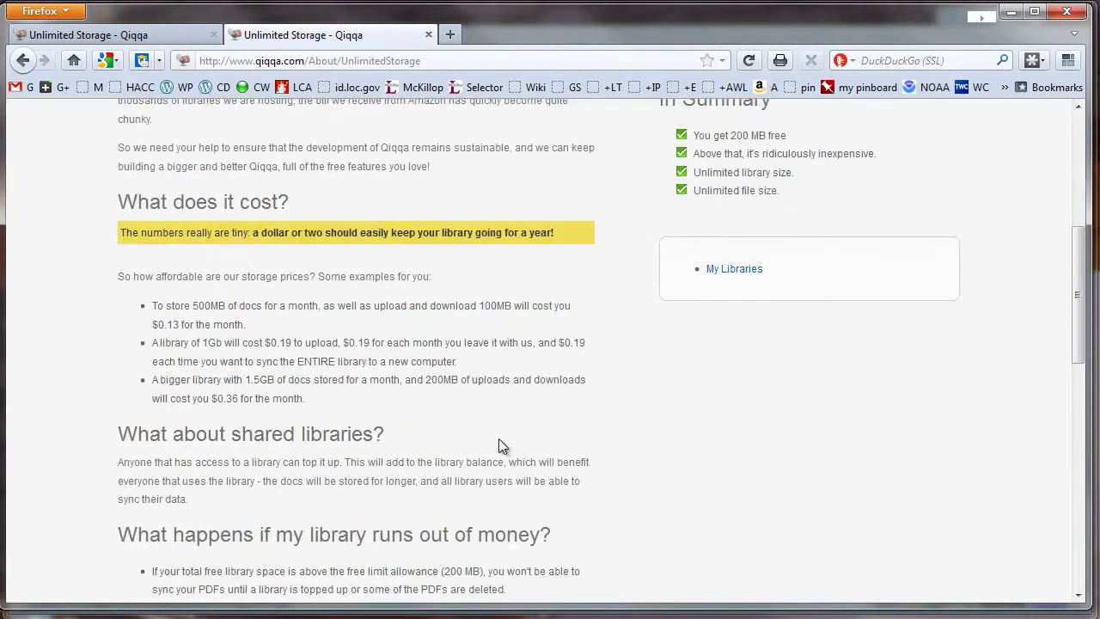
left_click_drag(181, 325, 138, 325)
left_click(647, 425)
scroll(648, 426, "up", 4)
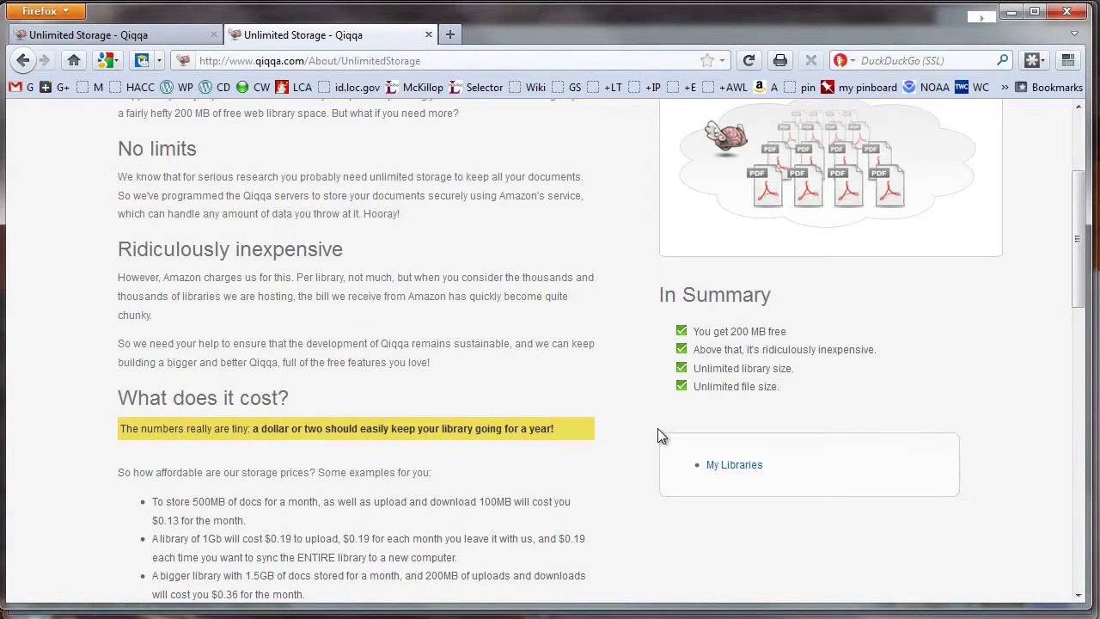
scroll(661, 436, "down", 2)
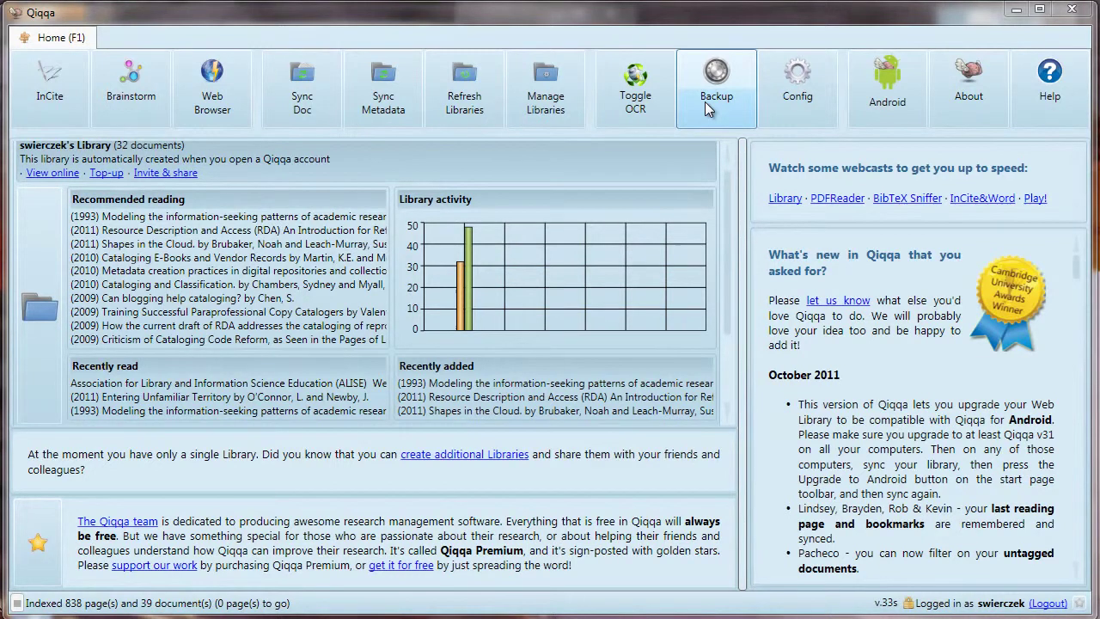
Step: Start a Qiqqa database backup, then cancel the save and dismiss the warning
left_click(736, 110)
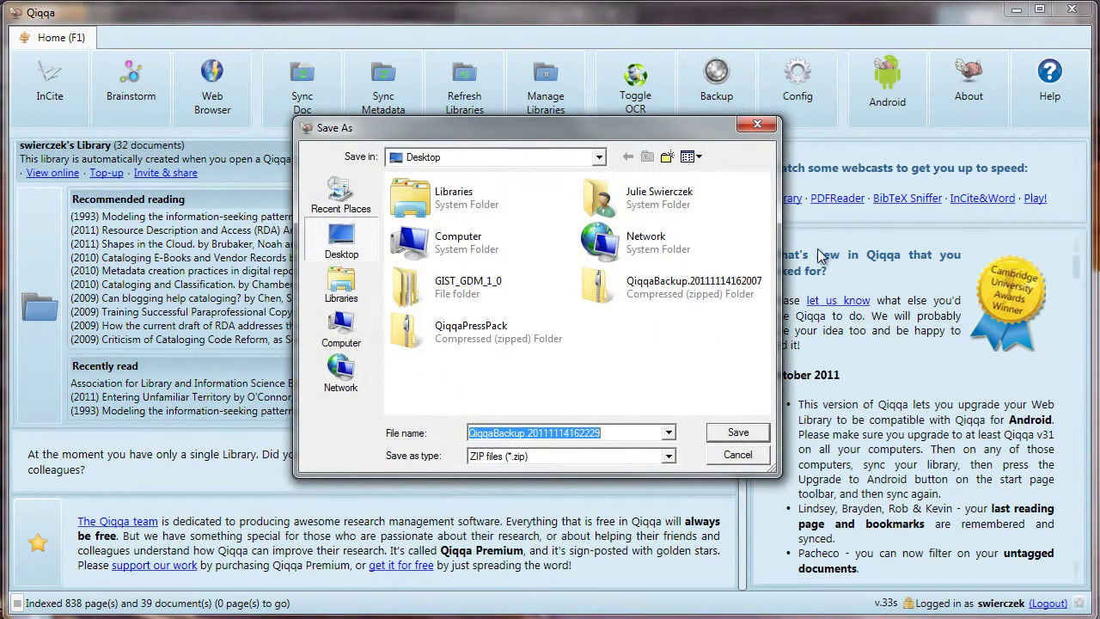
left_click(760, 462)
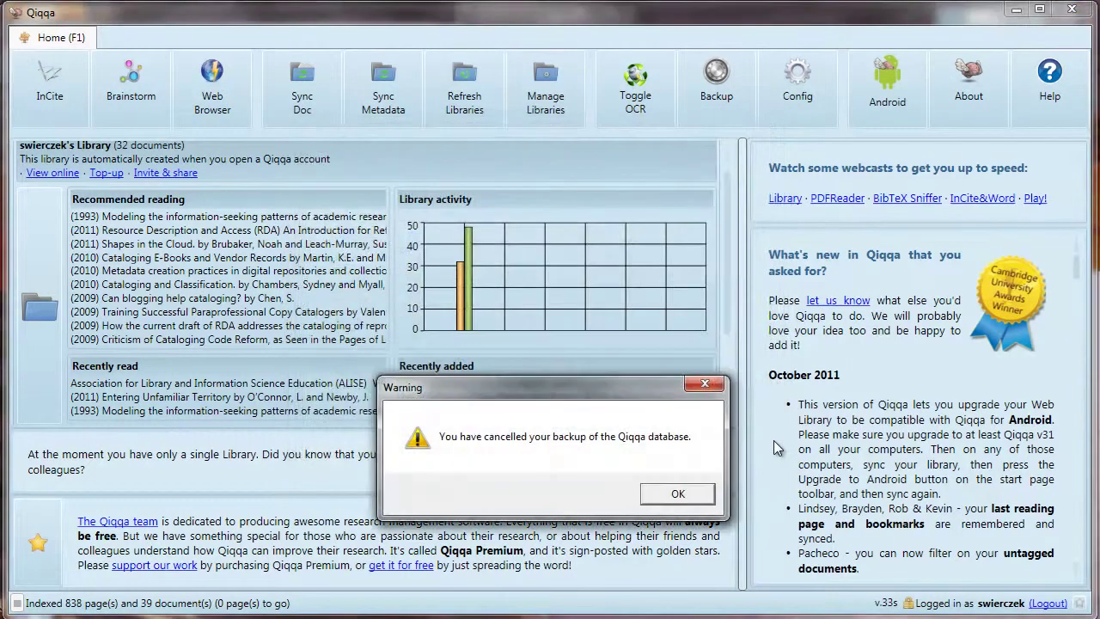
left_click(702, 499)
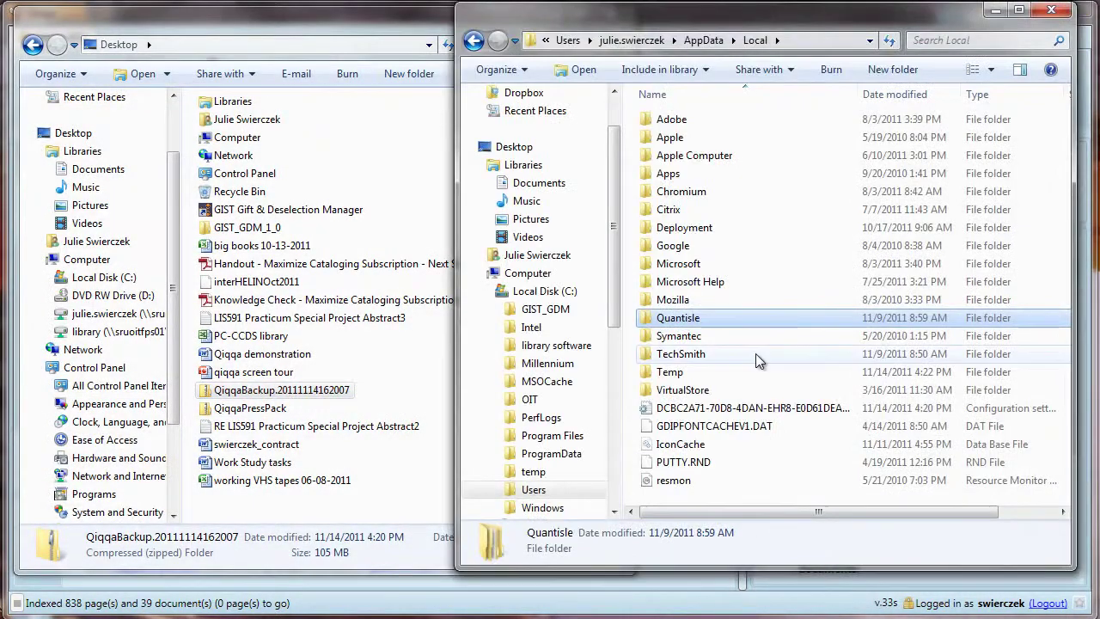
Step: Open Quantisle\Qiqqa on the right and the Qiqqa folder inside the QiqqaBackup.20111114162007 zip on the left
mouse_move(731, 323)
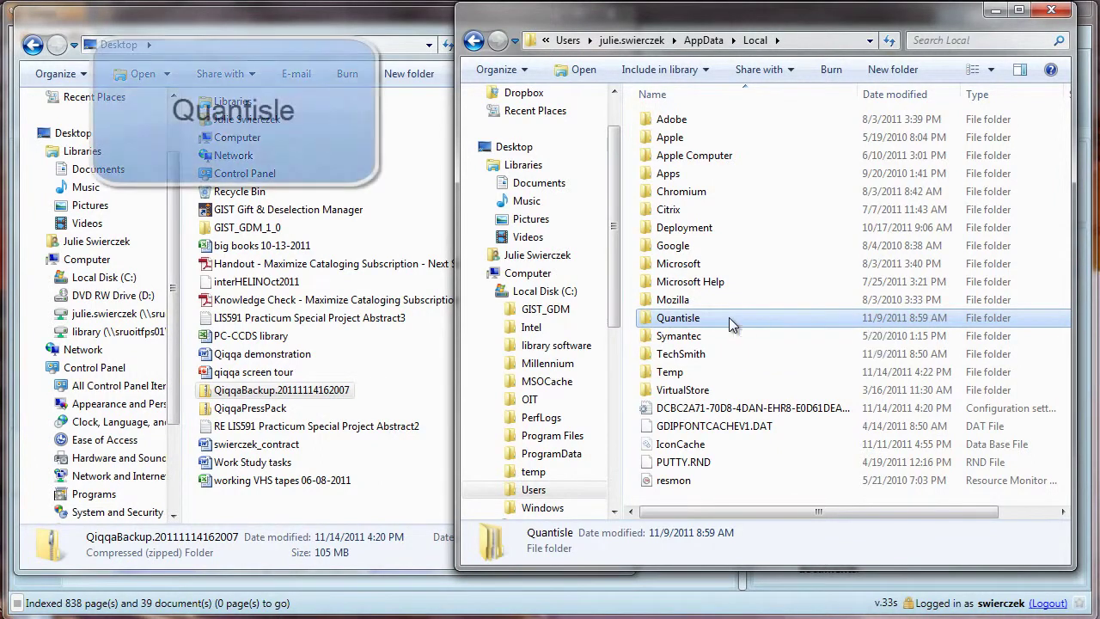
double_click(729, 317)
double_click(692, 118)
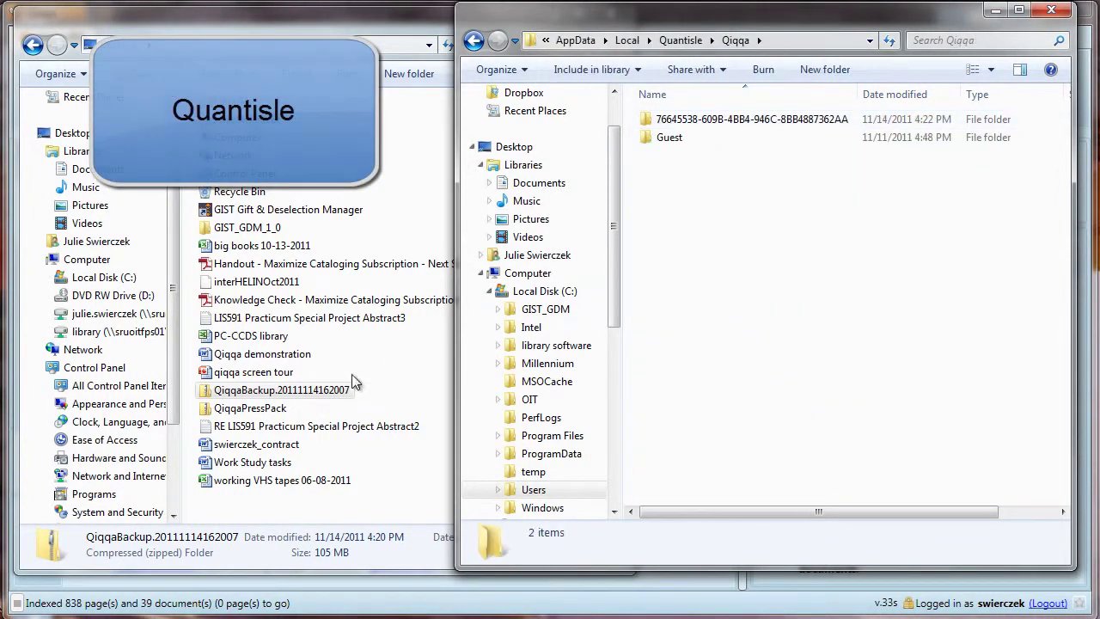
double_click(318, 390)
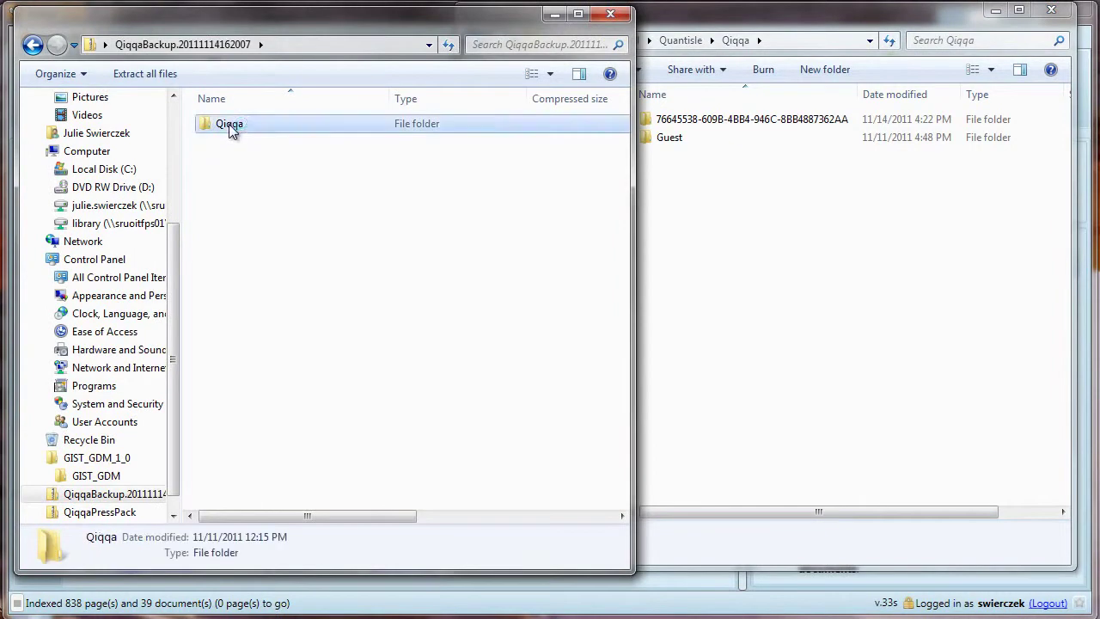
double_click(230, 124)
Step: Copy the backup's library folder, then select the live library folder and bring up its actions
left_click(275, 125)
right_click(276, 126)
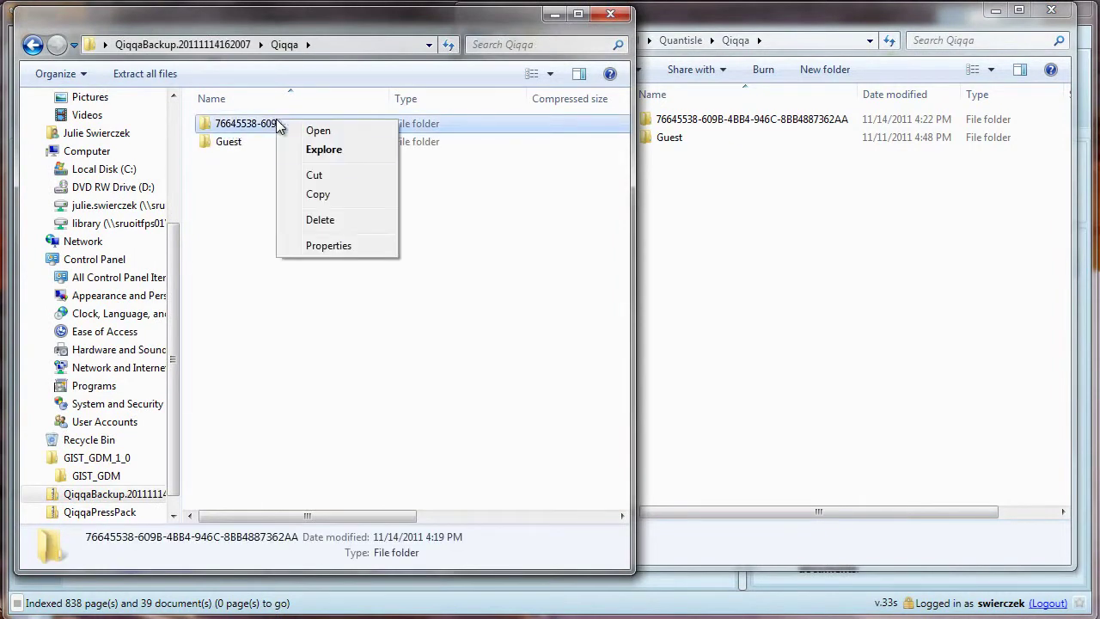
left_click(342, 195)
left_click(677, 121)
right_click(676, 121)
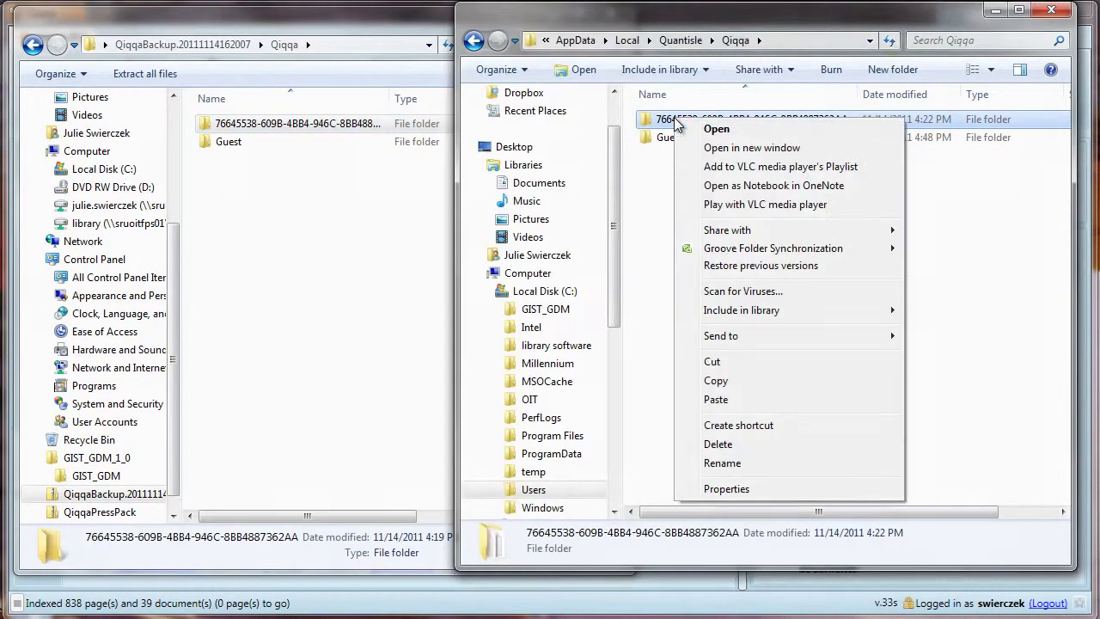